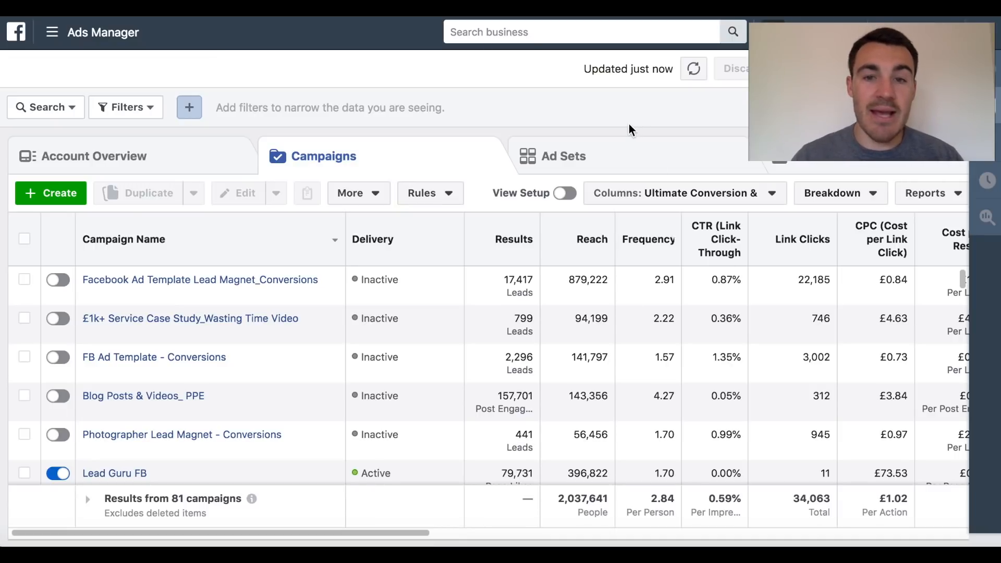
Start a new campaign with Quick Creation and name it "Example Campaign".
left_click(63, 193)
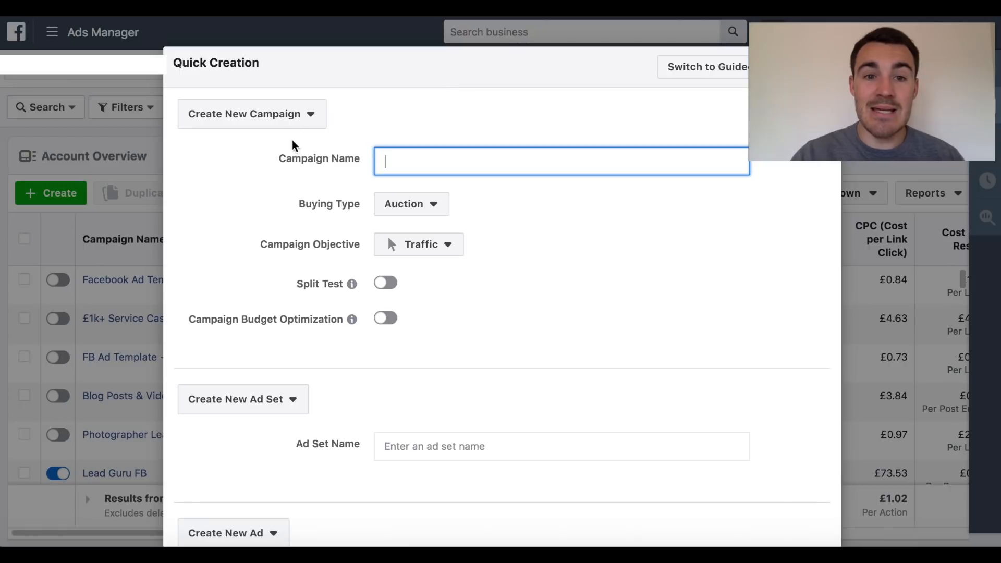
scroll(474, 353, "down", 3)
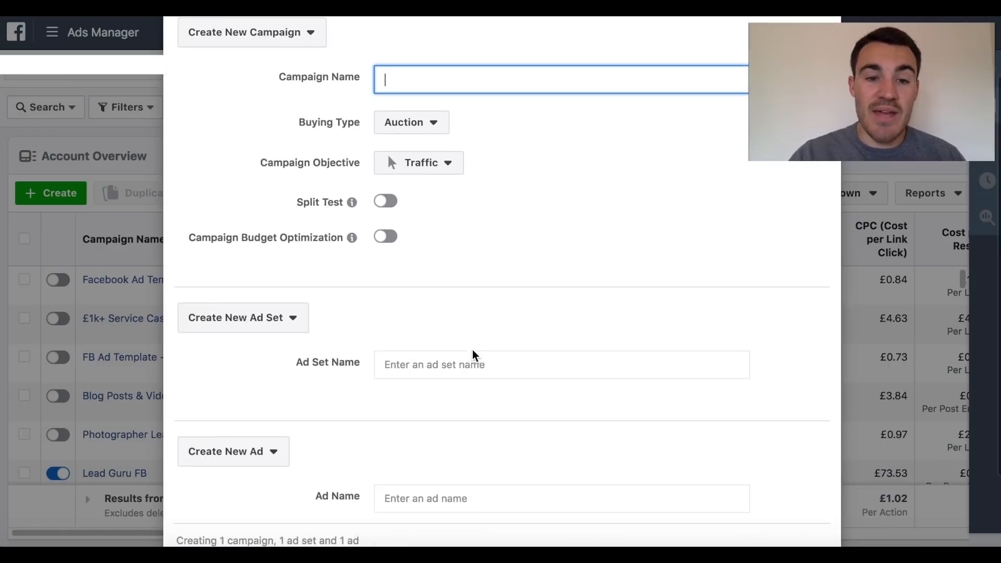
scroll(284, 385, "down", 2)
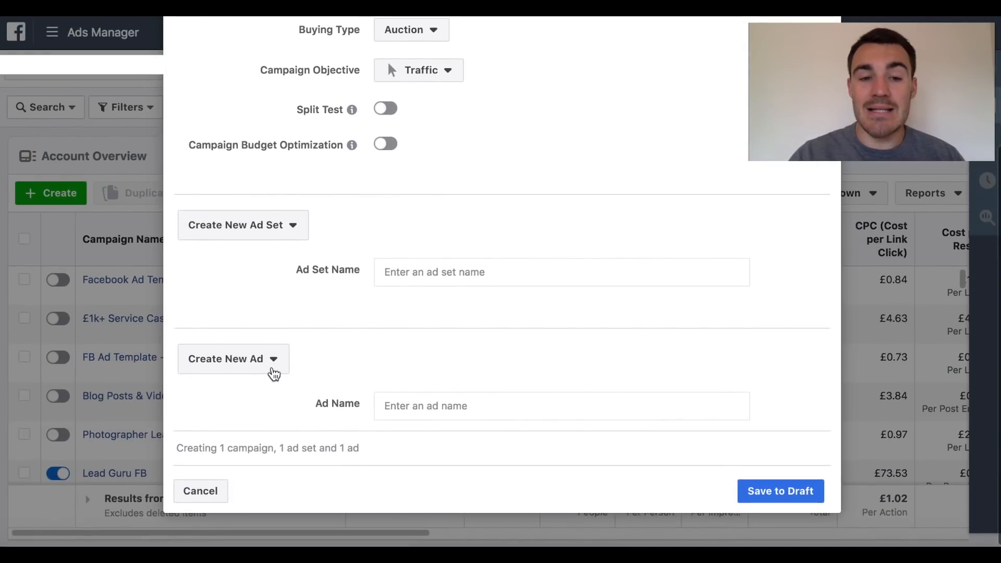
scroll(515, 382, "up", 5)
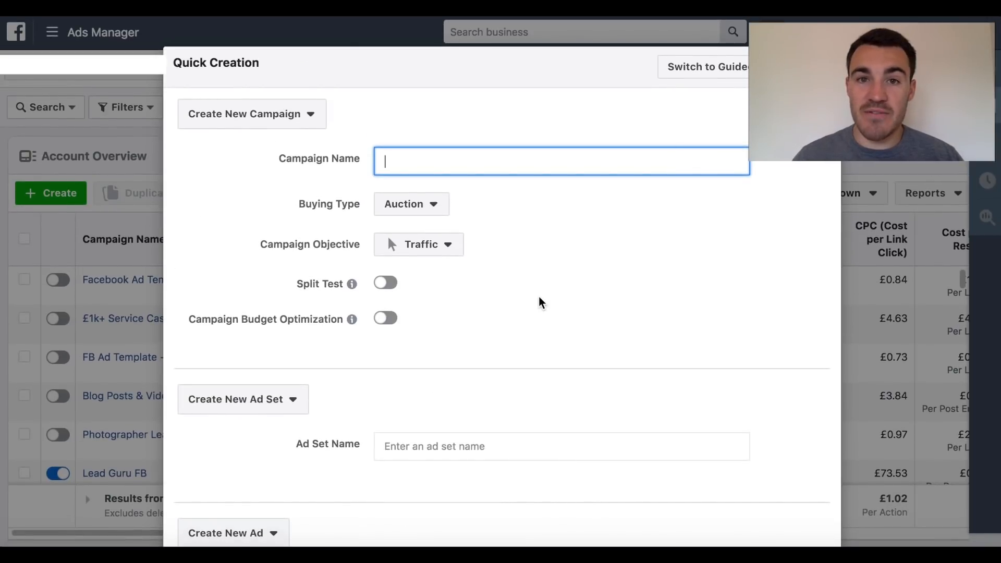
type("Exam")
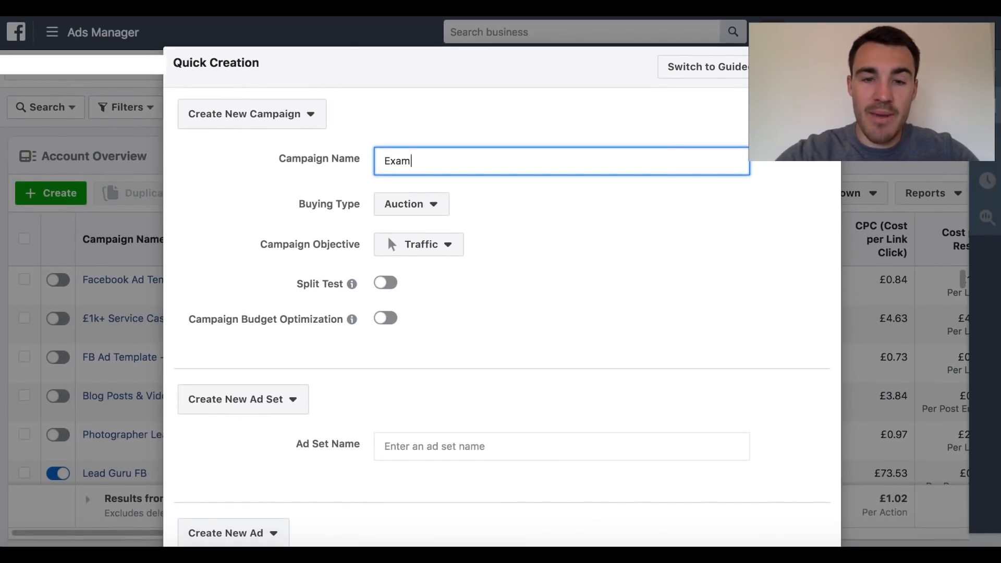
type("ple Campaign")
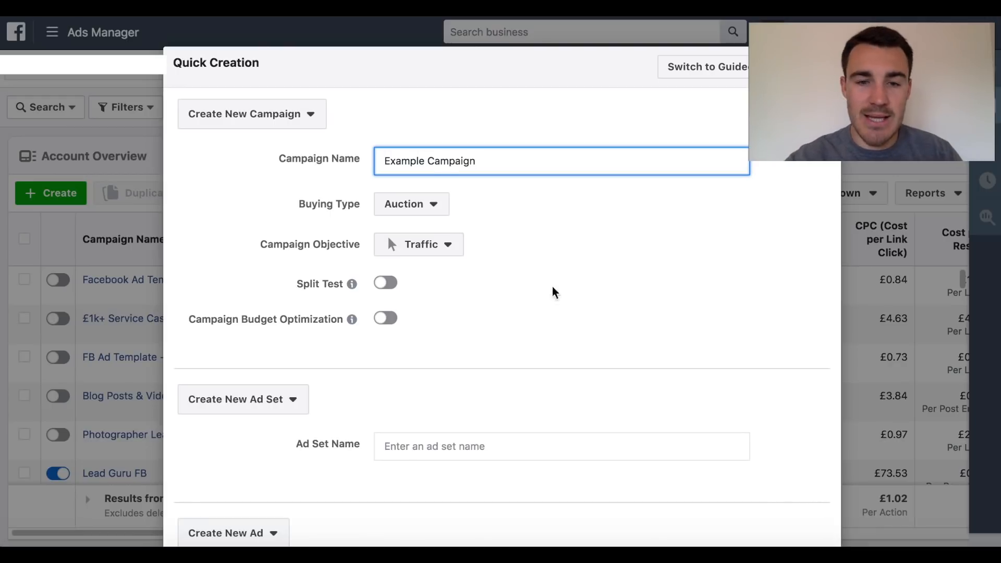
Keep Auction as the buying type and set the campaign objective to Conversions.
left_click(437, 205)
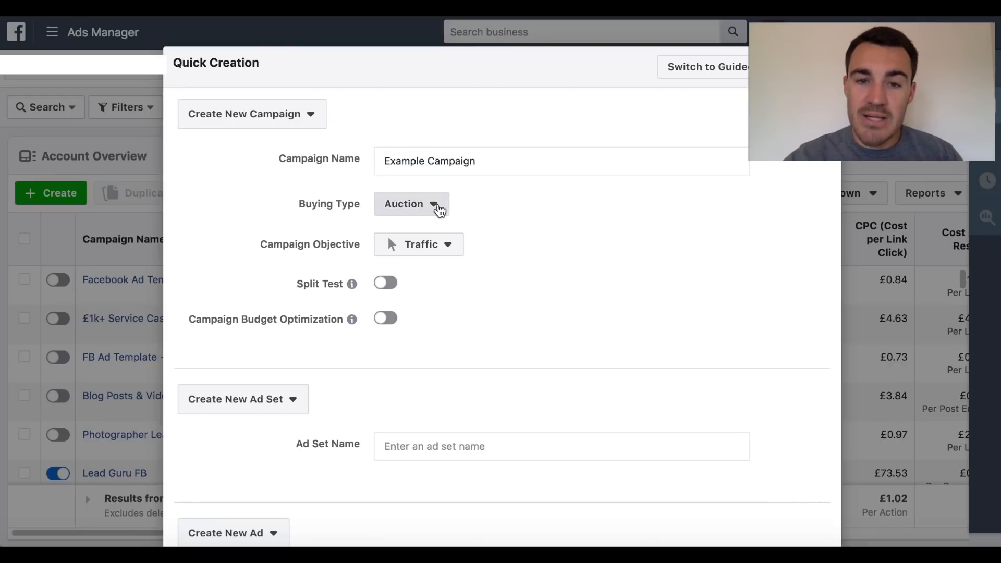
left_click(469, 213)
left_click(437, 204)
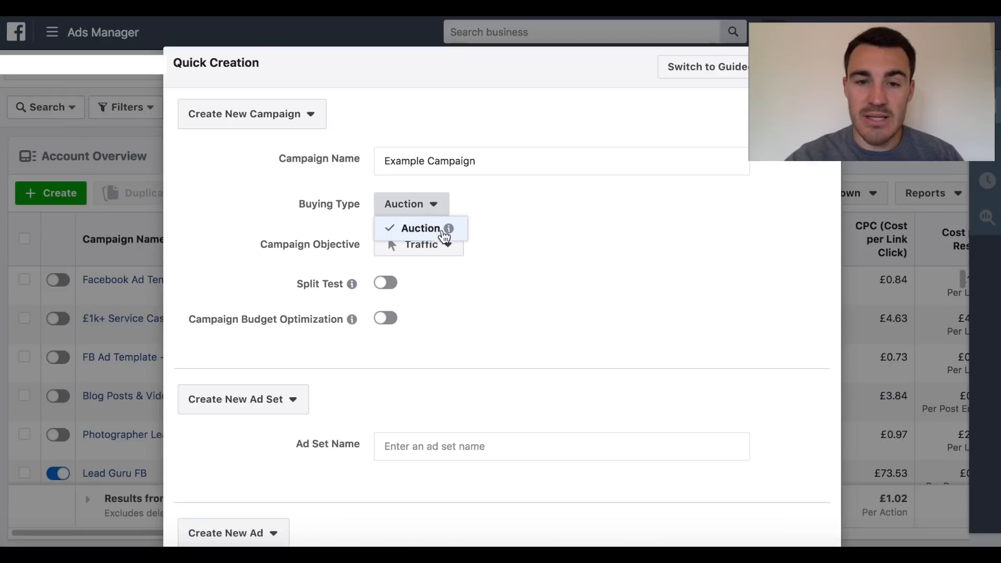
left_click(499, 215)
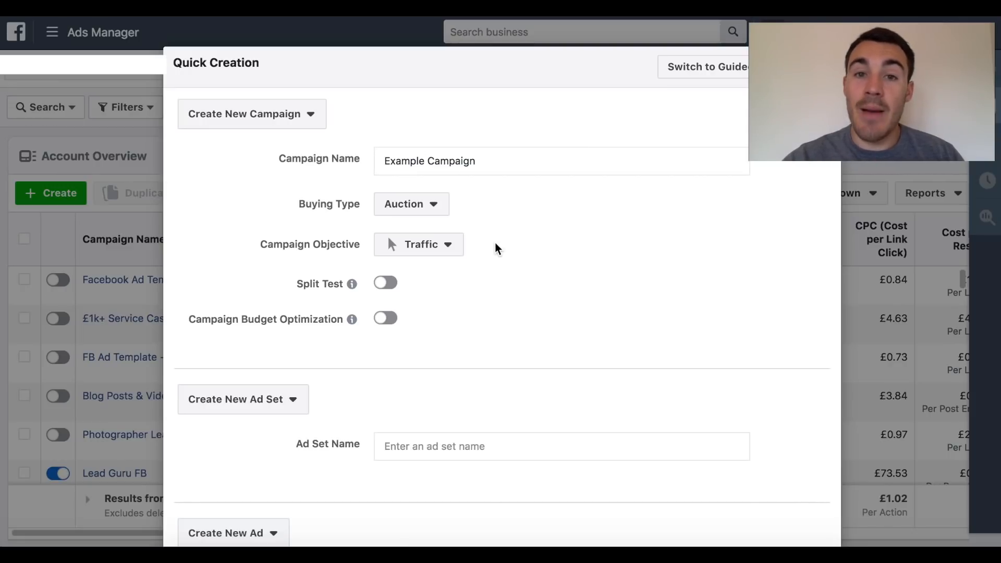
left_click(449, 248)
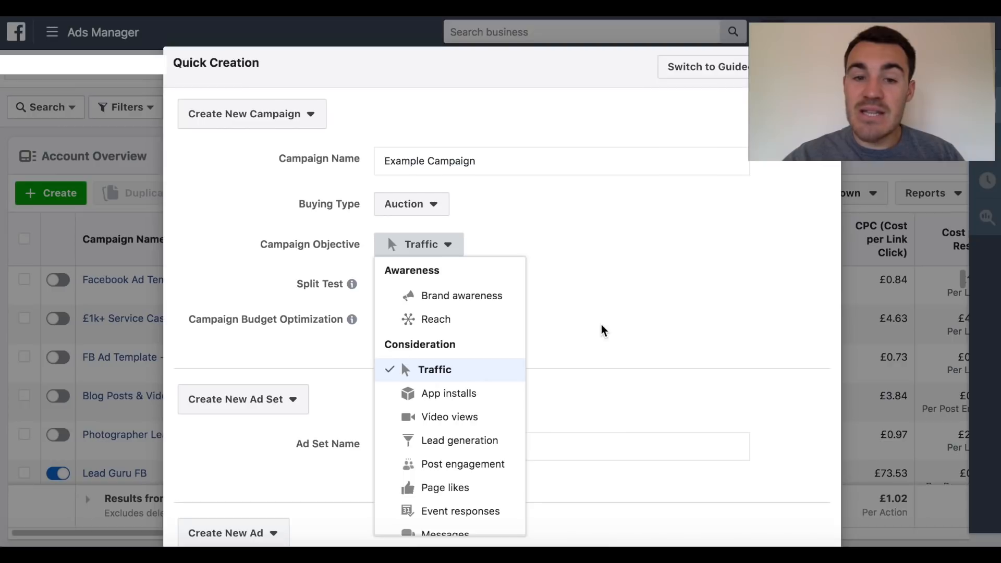
scroll(602, 330, "down", 2)
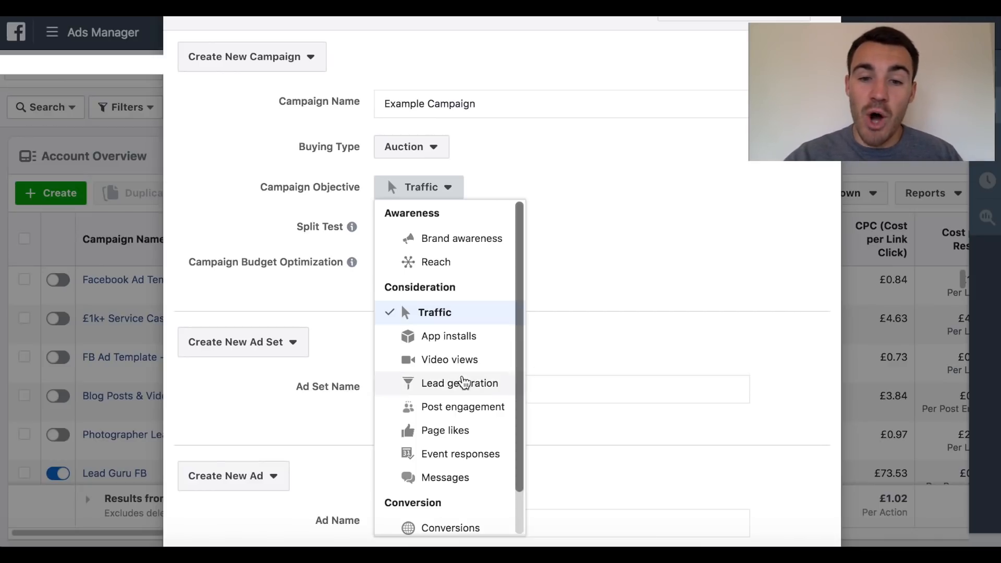
scroll(462, 384, "down", 1)
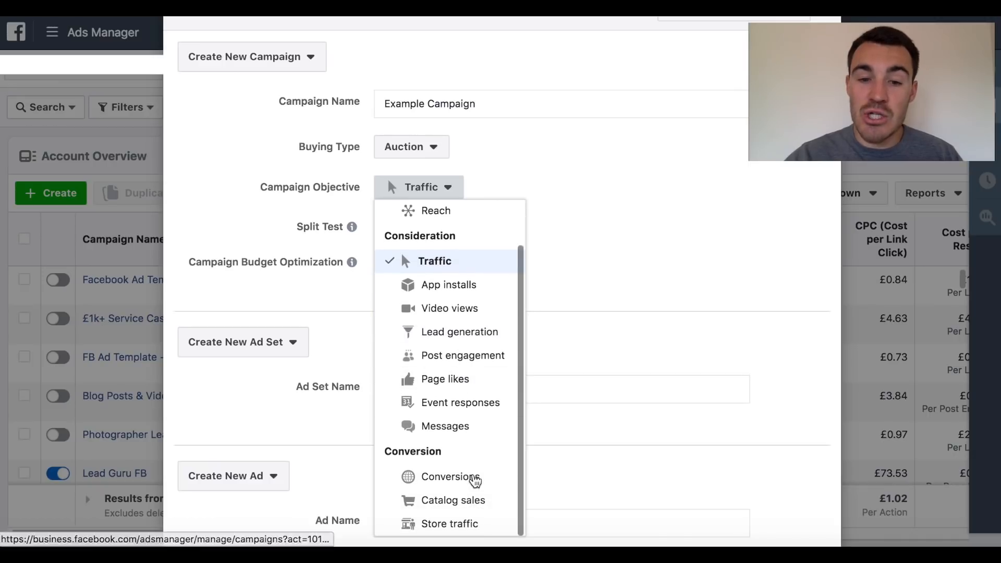
left_click(441, 479)
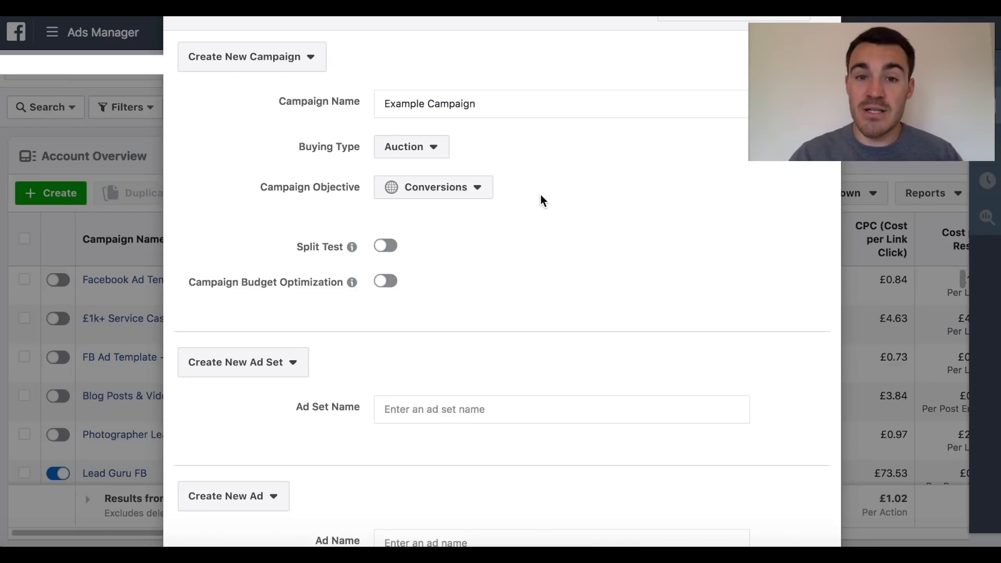
Switch the campaign objective to Traffic and set it back to Conversions.
left_click(477, 191)
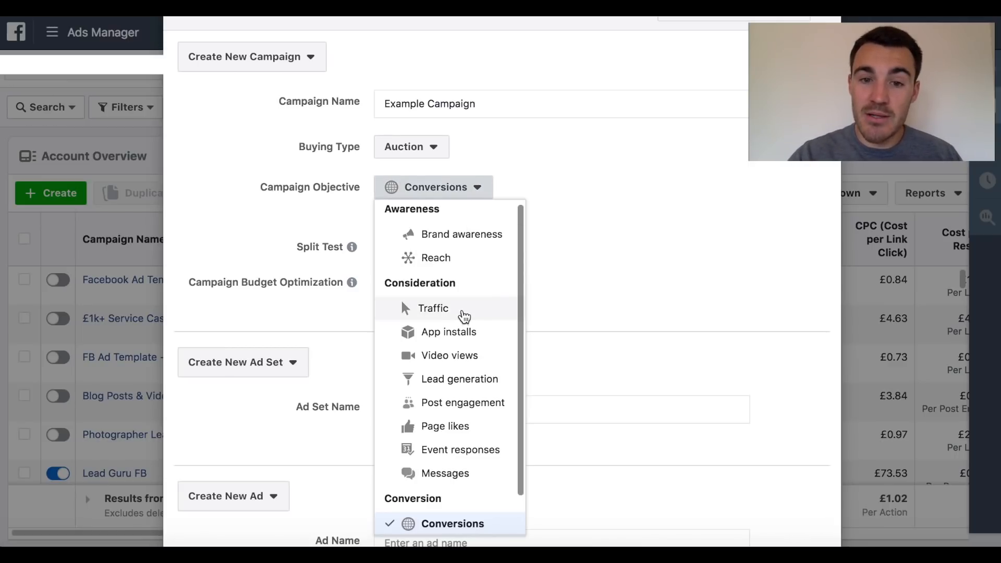
left_click(463, 316)
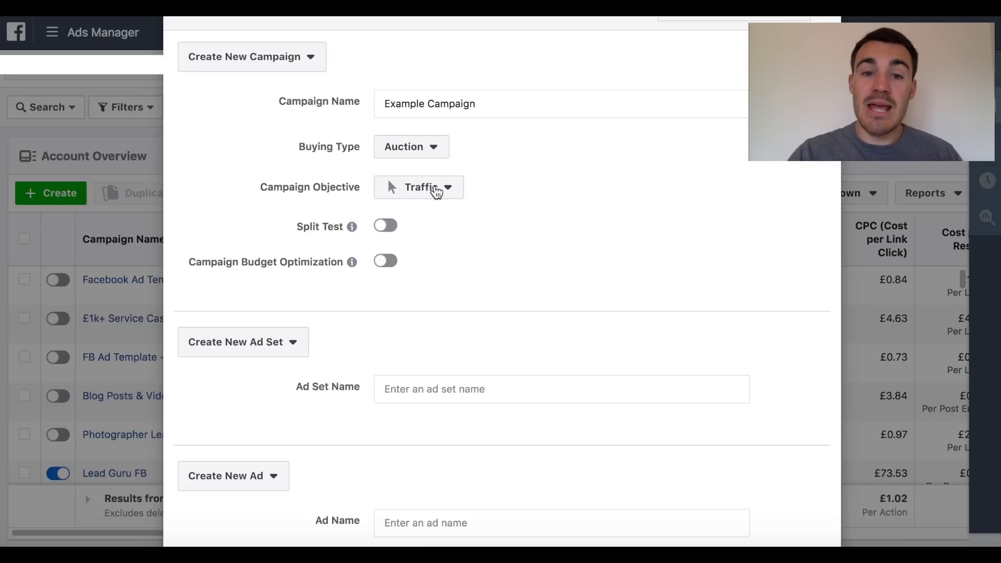
left_click(436, 190)
scroll(454, 474, "down", 1)
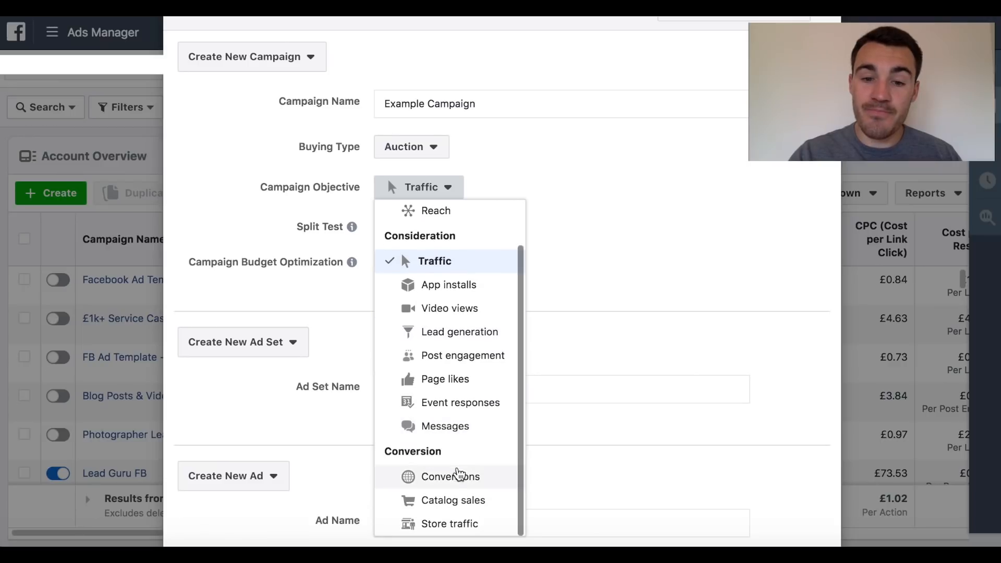
left_click(450, 473)
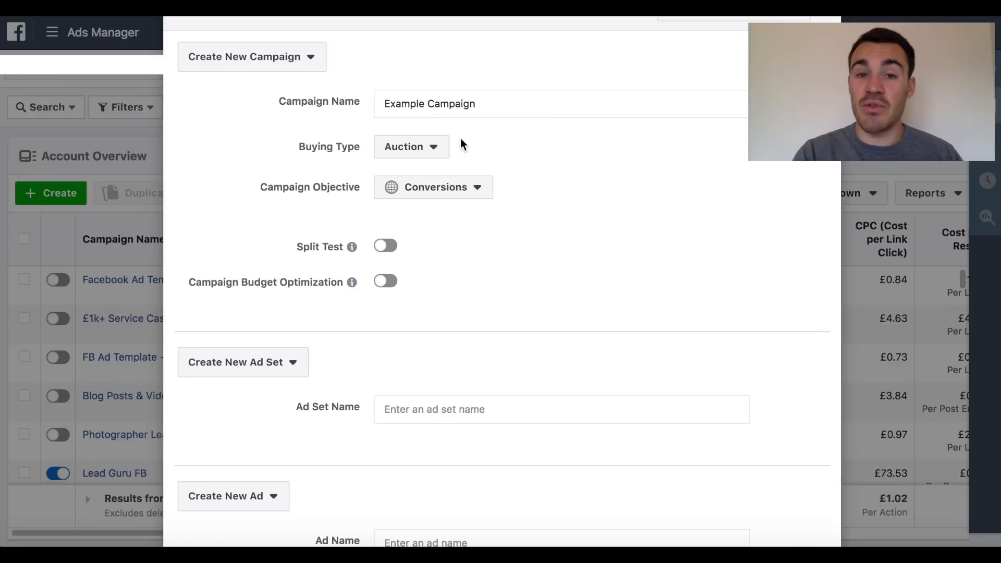
Review the campaign objectives offered under Awareness, Consideration and Conversion, keeping the current selection.
left_click(466, 198)
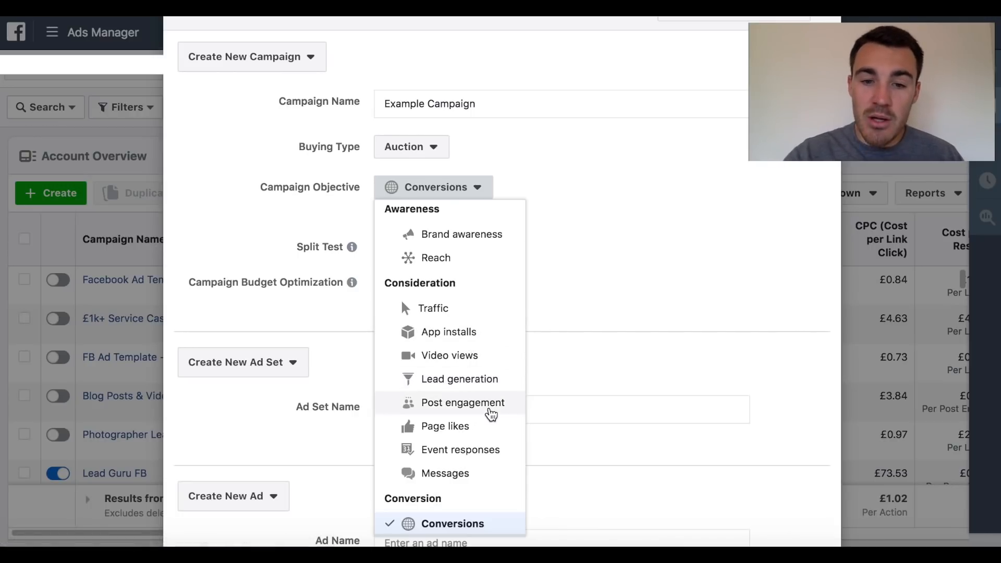
scroll(491, 414, "down", 1)
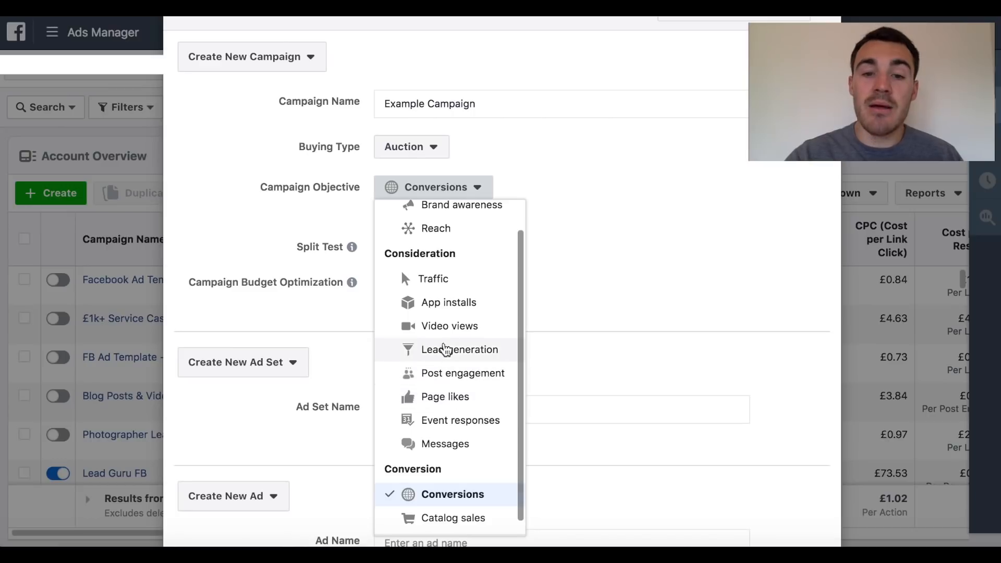
scroll(455, 272, "up", 1)
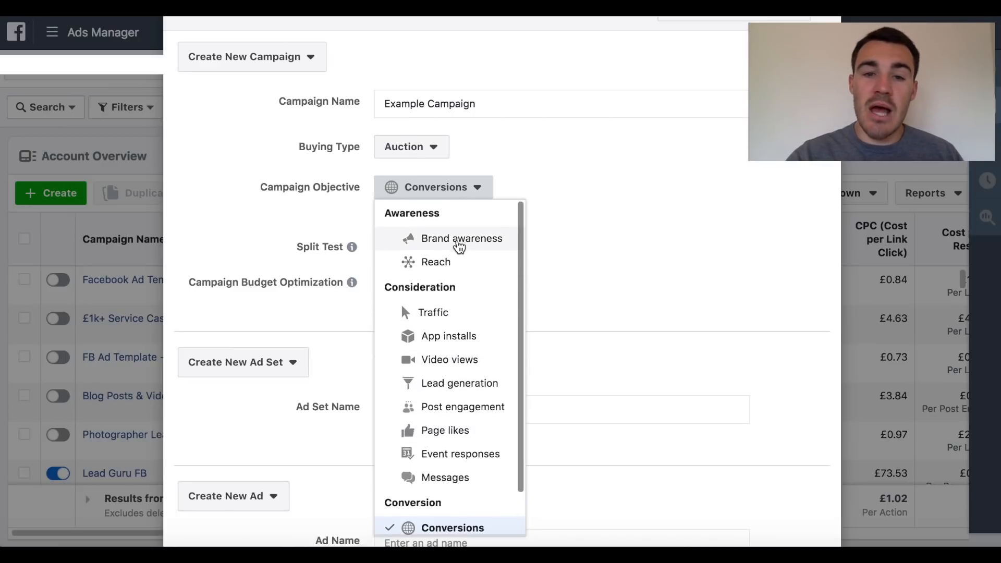
scroll(482, 338, "down", 1)
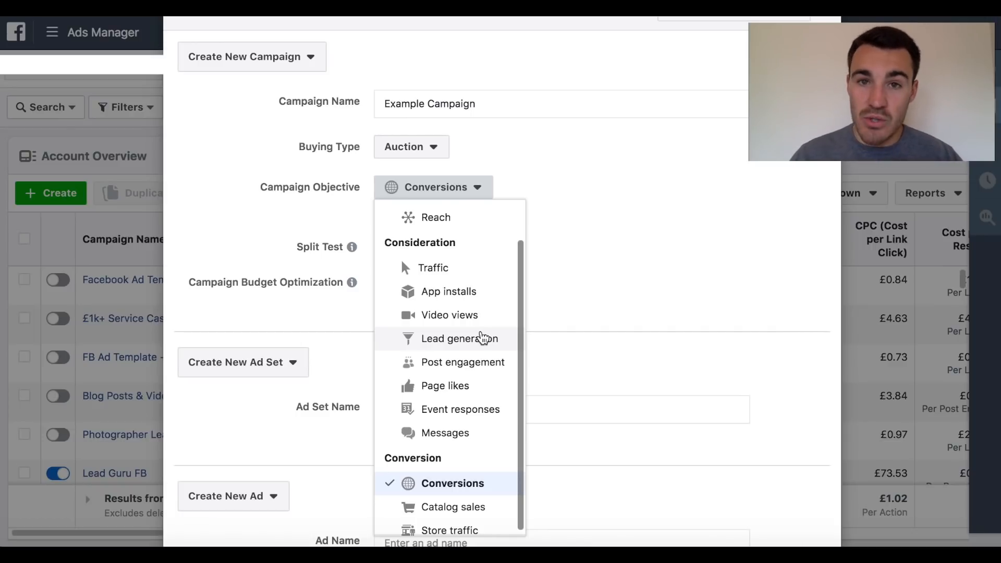
scroll(455, 329, "up", 1)
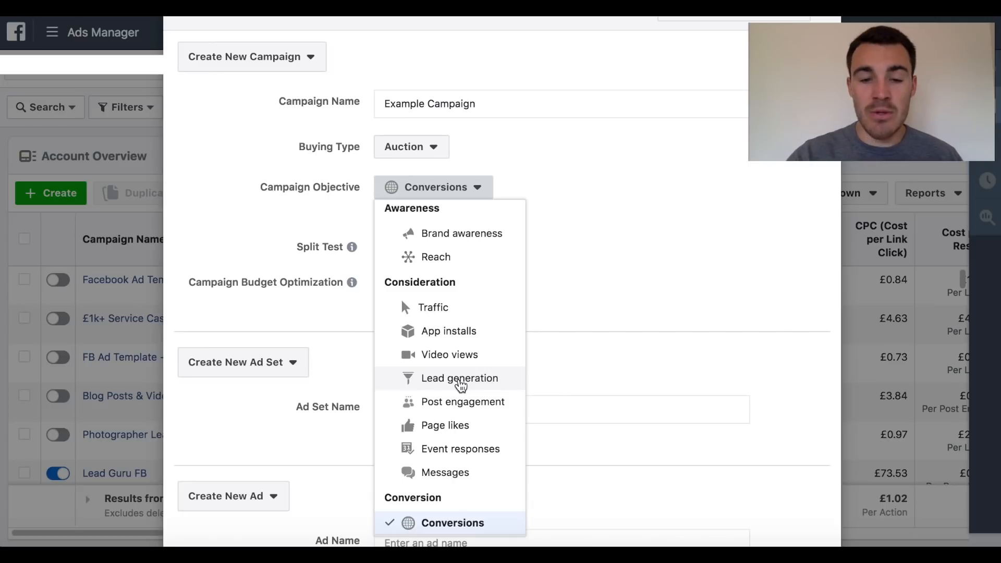
scroll(460, 385, "down", 1)
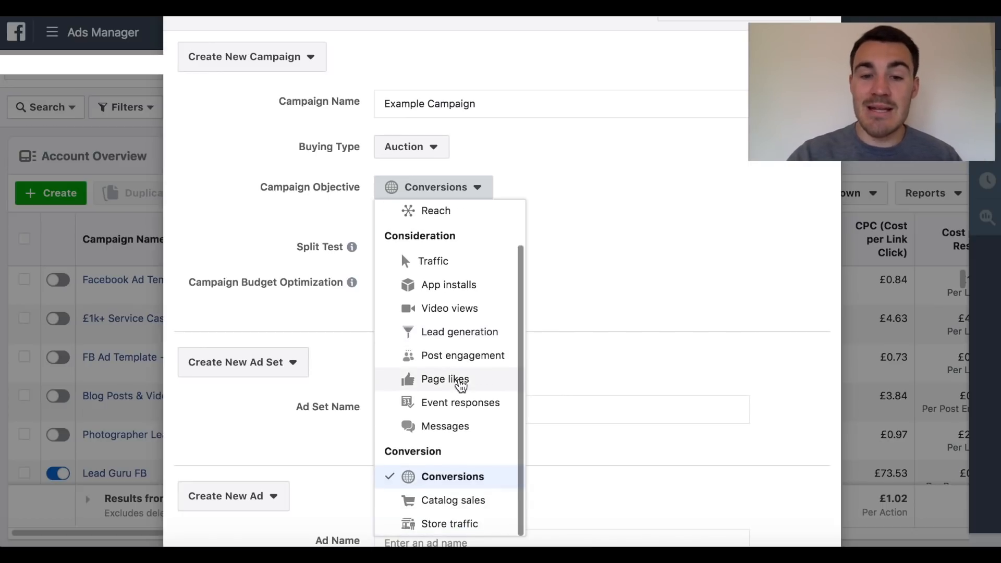
left_click(677, 344)
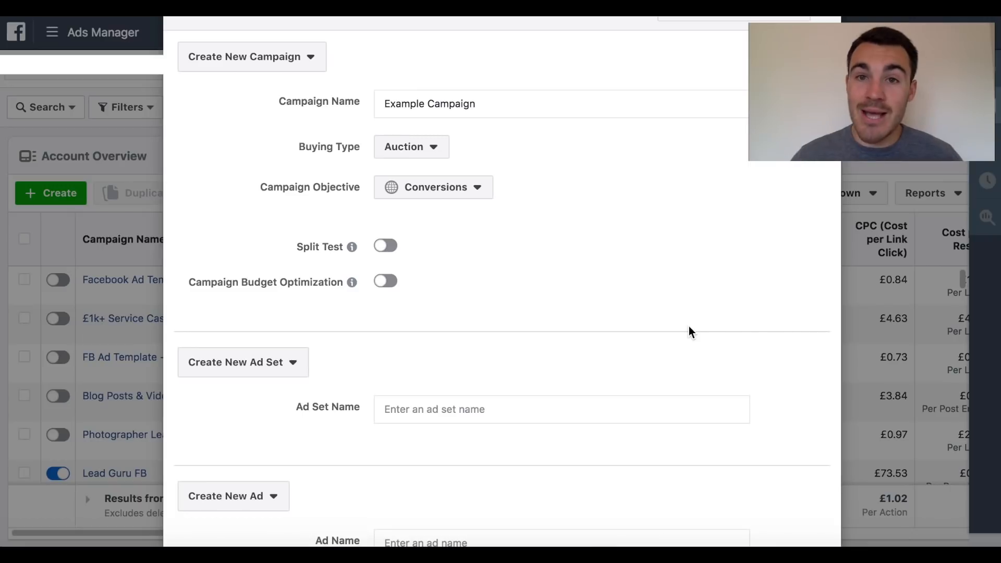
Name the new ad set "Example Ad Set" and the new ad "Example Ad", and save the campaign to draft.
scroll(689, 327, "down", 2)
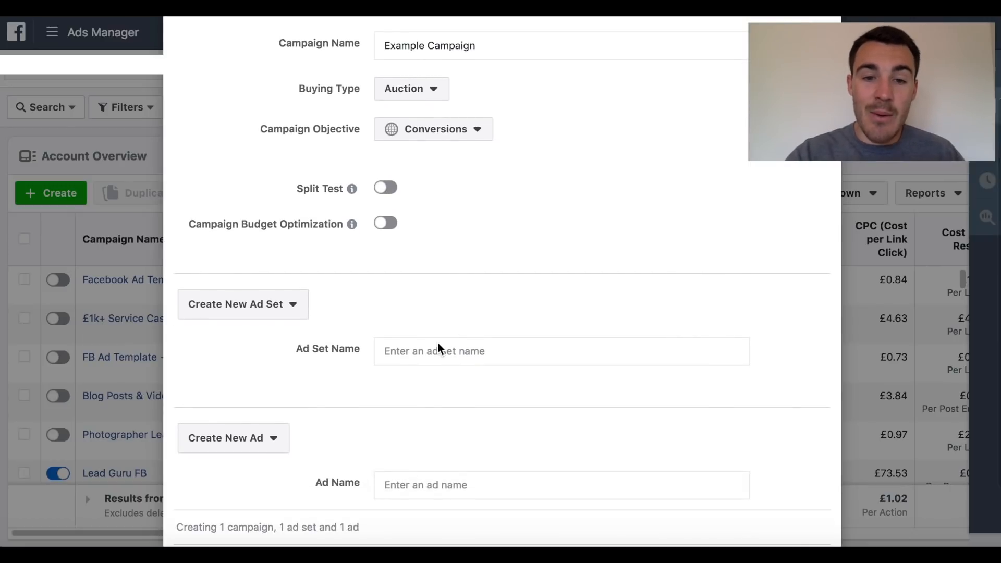
left_click(410, 357)
type("Examp")
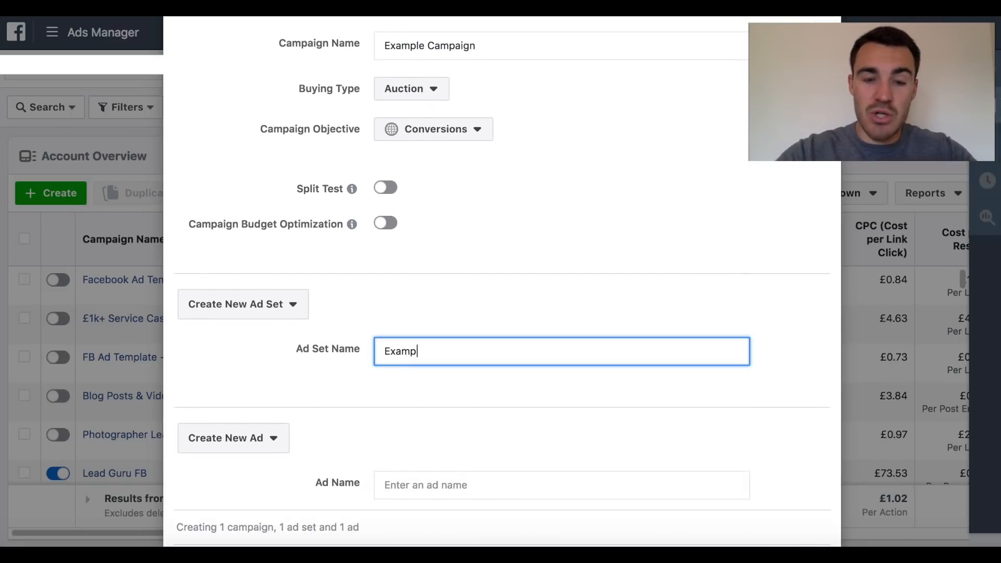
type("le Ad Set")
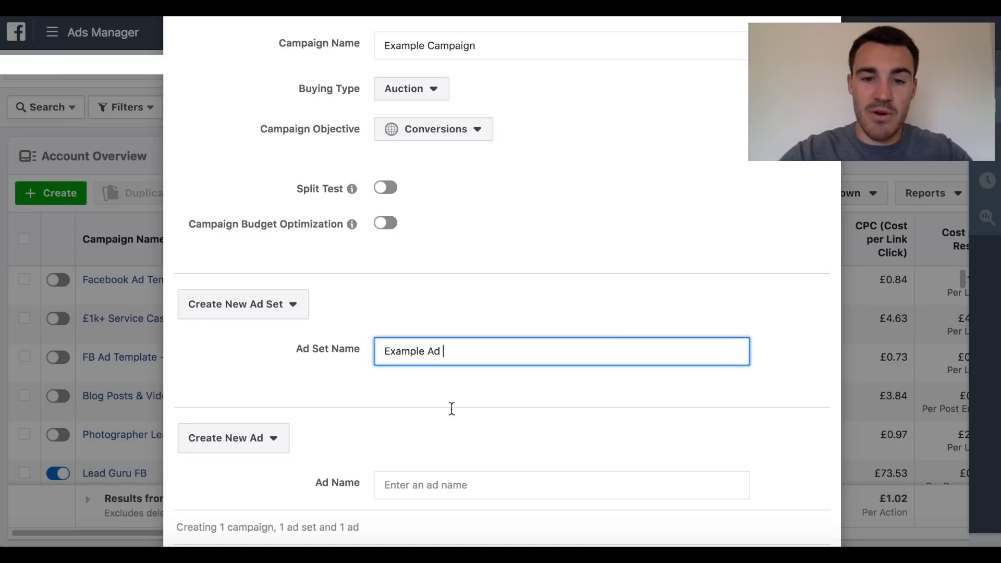
left_click(438, 480)
type("Example Ad")
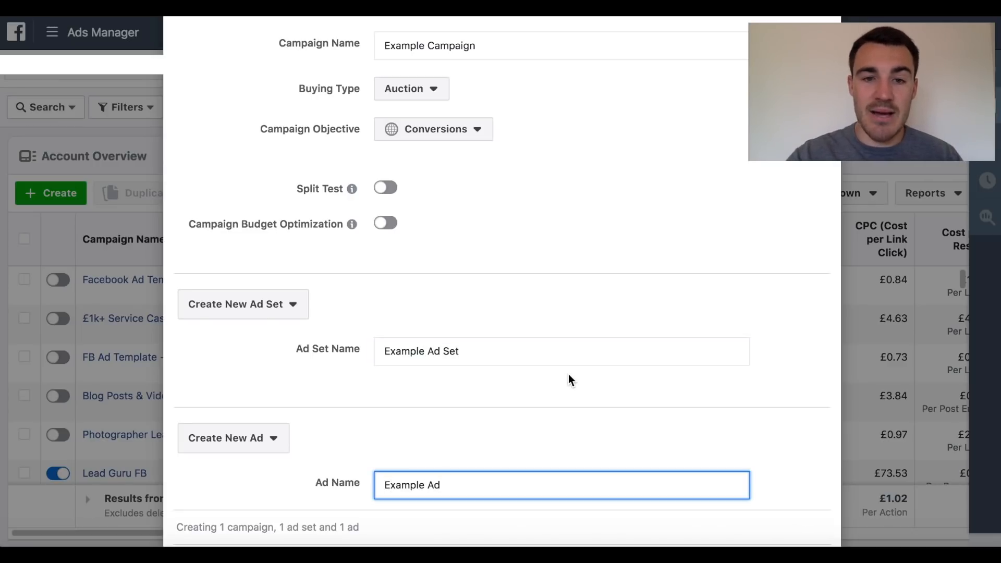
scroll(568, 374, "down", 2)
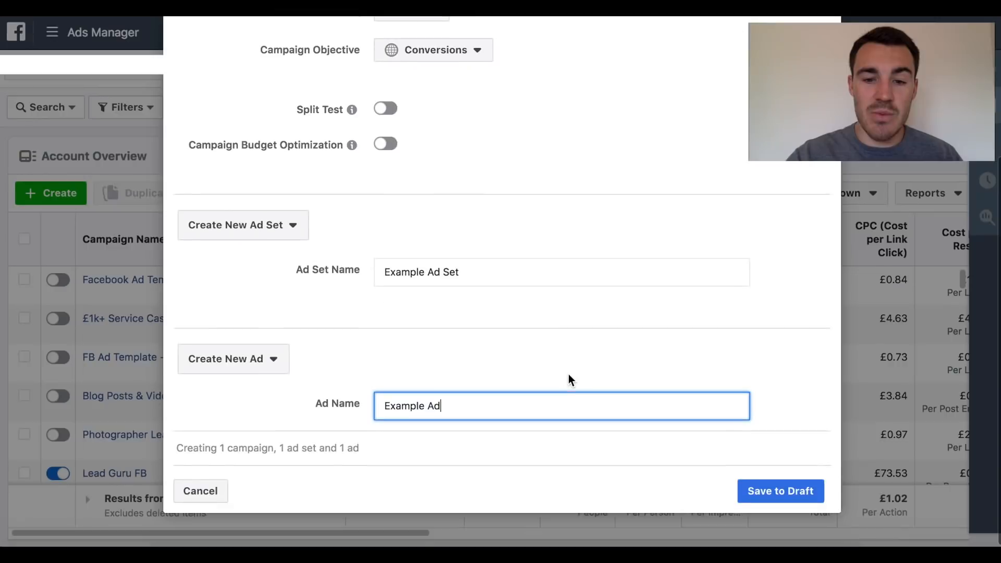
left_click(785, 487)
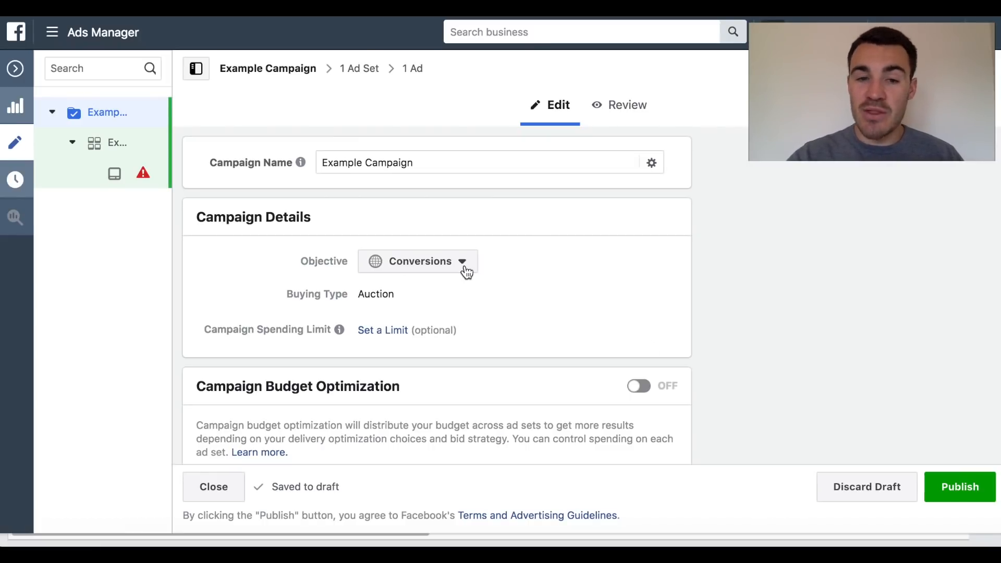
Open the draft campaign's ad set for editing and go to its conversion event settings.
scroll(550, 256, "down", 1)
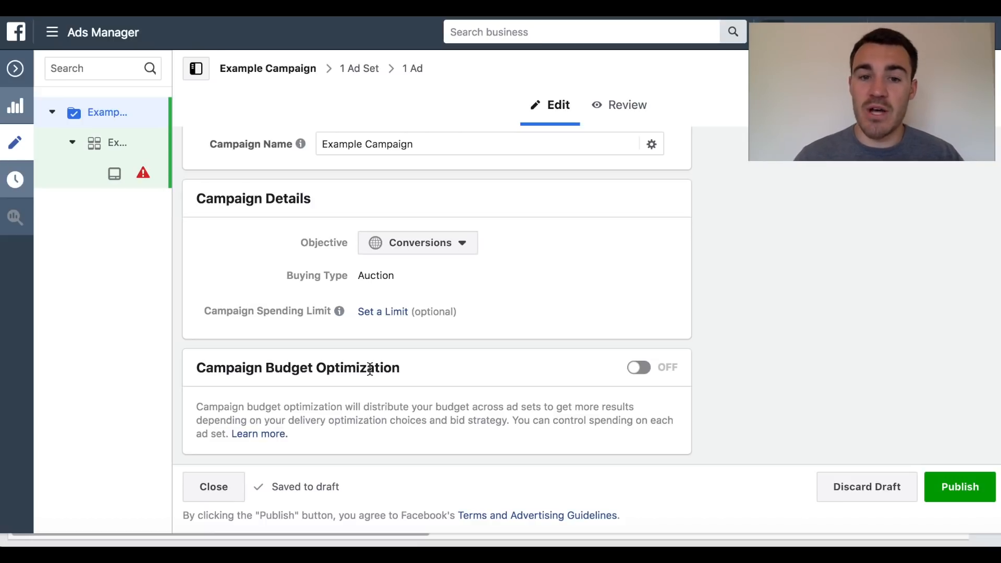
mouse_move(152, 140)
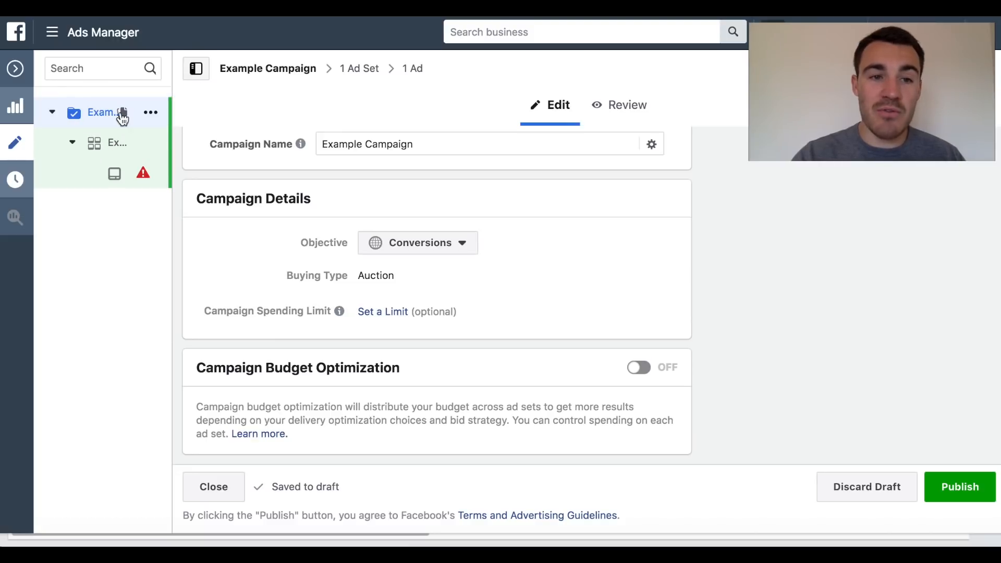
left_click(101, 151)
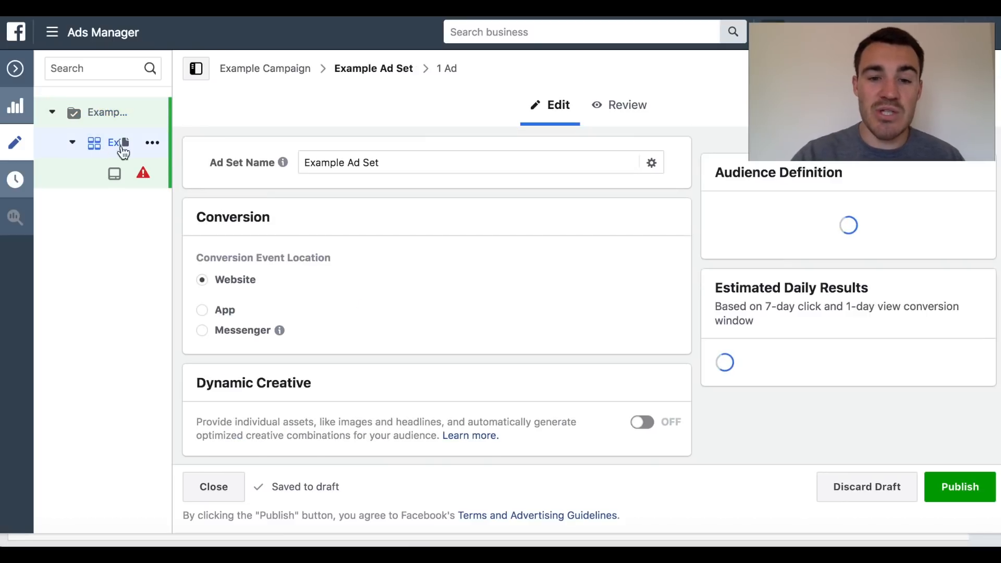
scroll(496, 234, "down", 2)
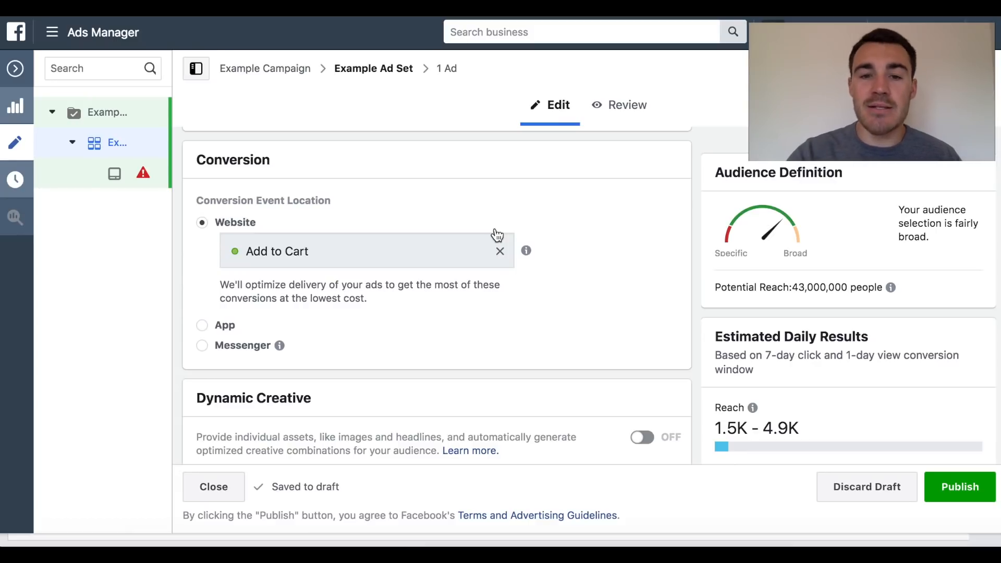
scroll(664, 331, "up", 2)
scroll(664, 329, "down", 2)
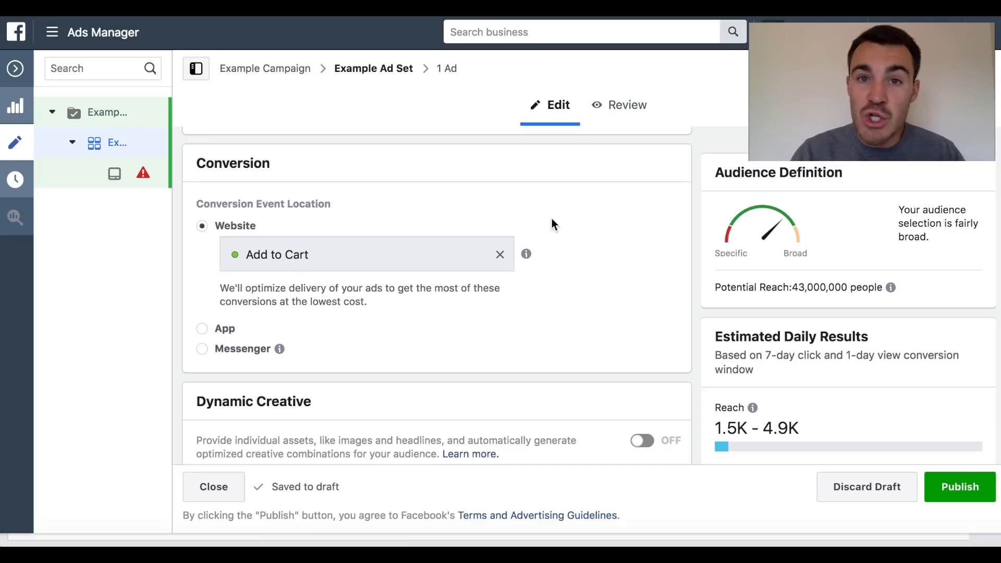
Clear the ad set's website conversion event and select Purchase instead.
left_click(500, 254)
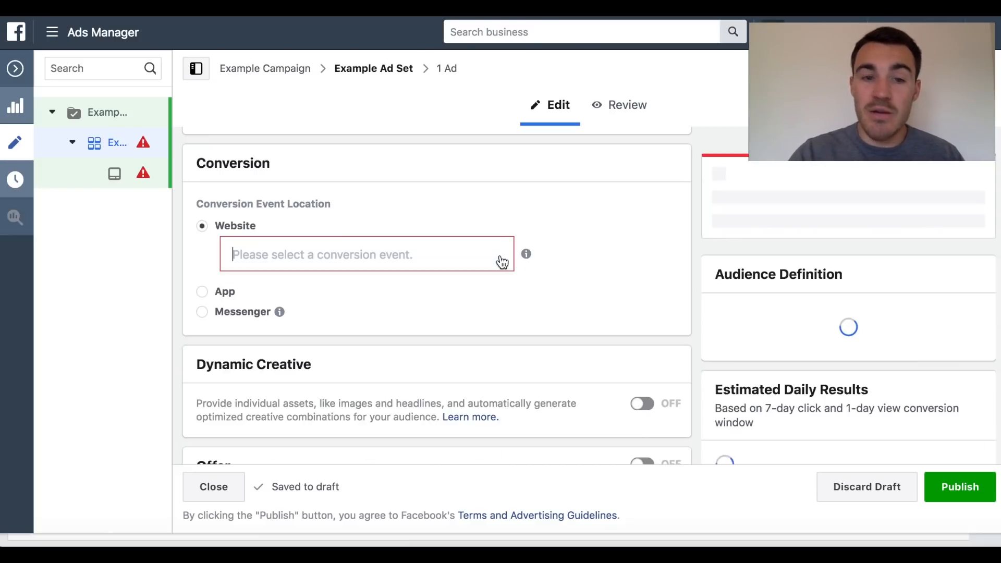
left_click(339, 268)
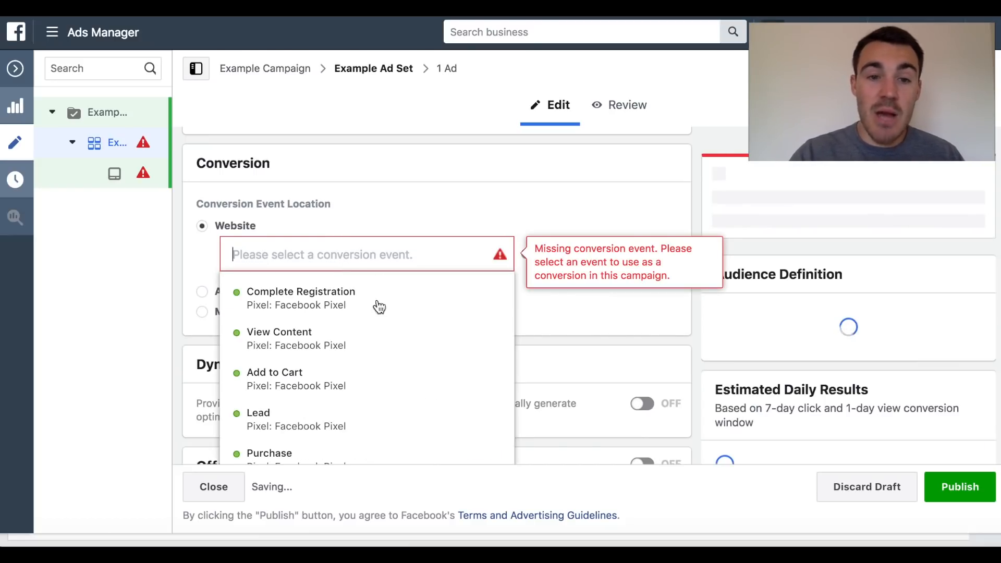
scroll(380, 307, "down", 1)
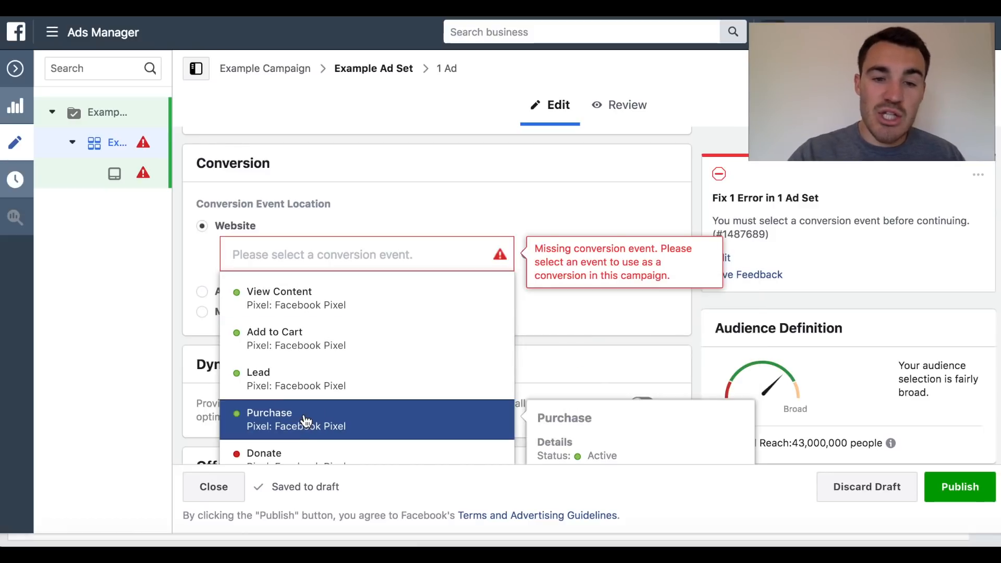
key("Return")
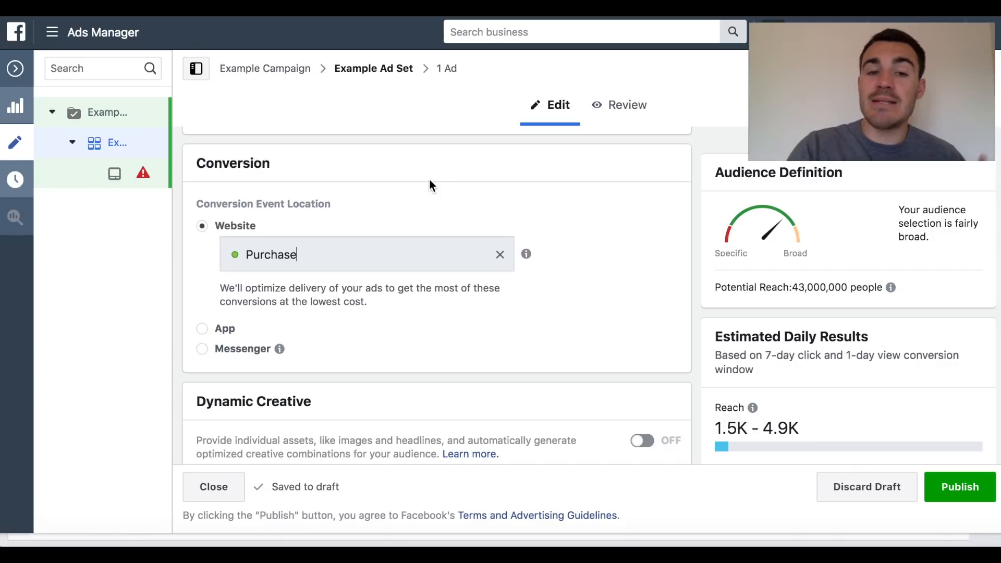
Review the ad set's Dynamic Creative, Offer, Budget & Schedule and Custom Audiences settings.
scroll(542, 255, "down", 2)
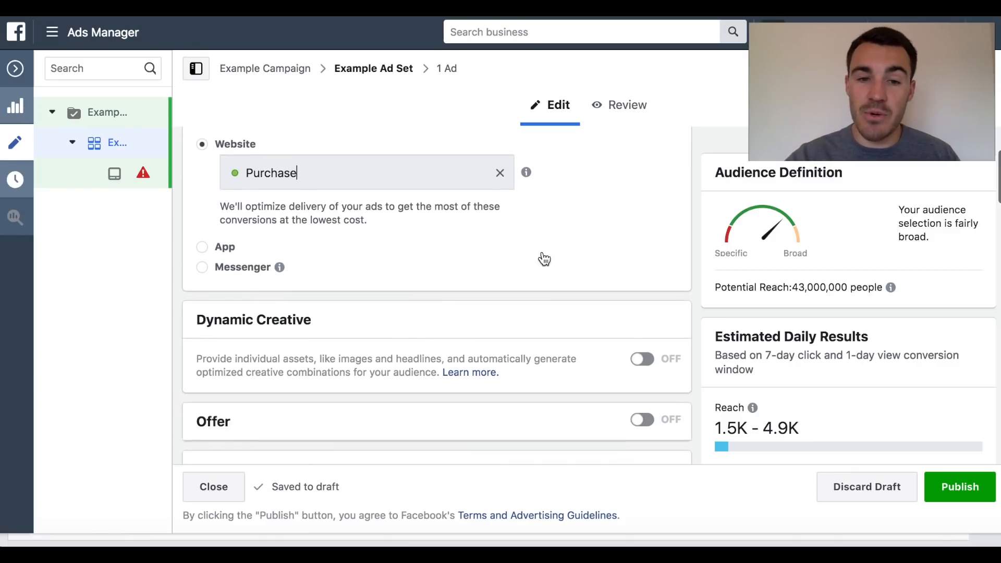
scroll(408, 279, "down", 1)
scroll(405, 275, "down", 2)
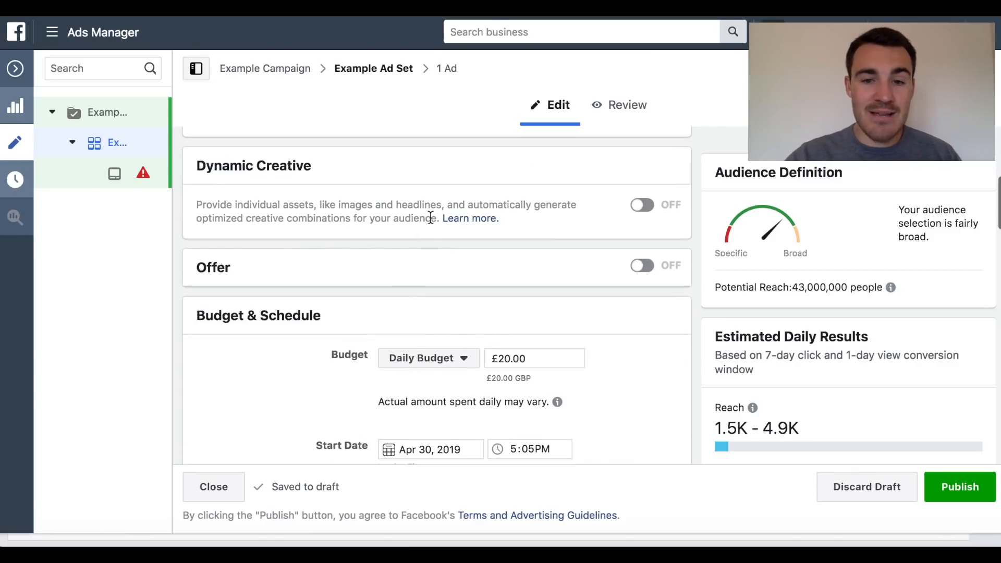
scroll(431, 218, "down", 1)
scroll(286, 255, "down", 1)
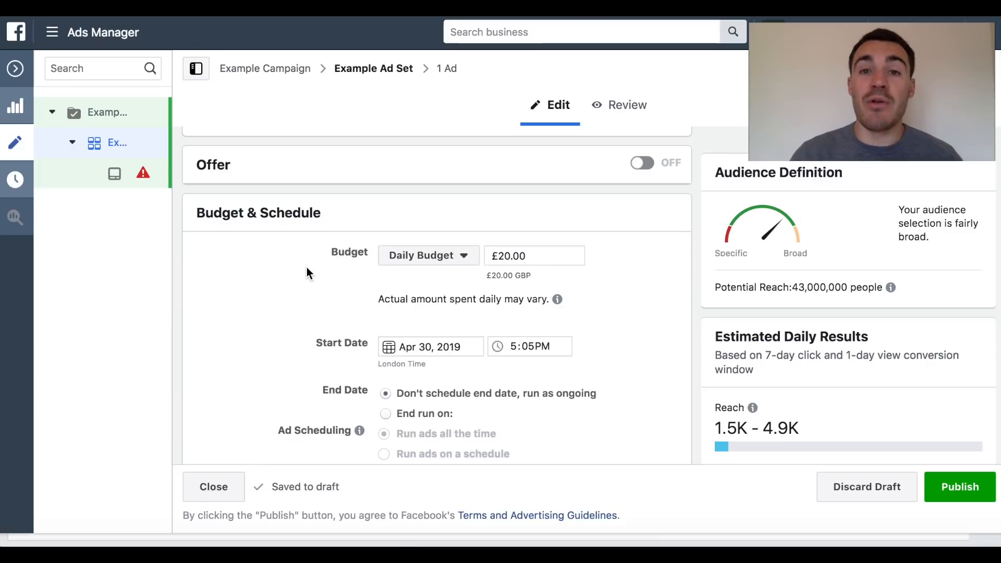
scroll(307, 273, "down", 6)
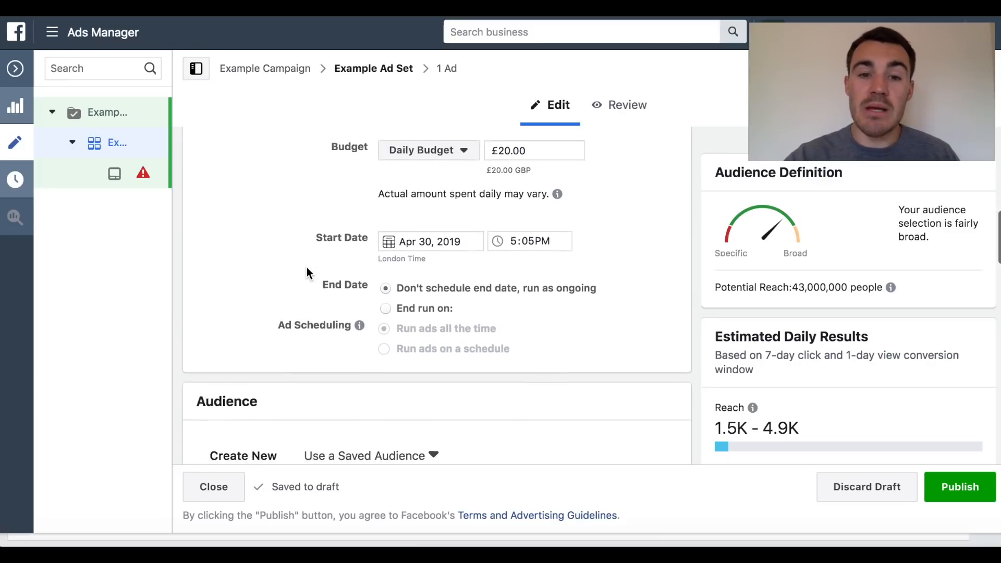
scroll(305, 191, "down", 1)
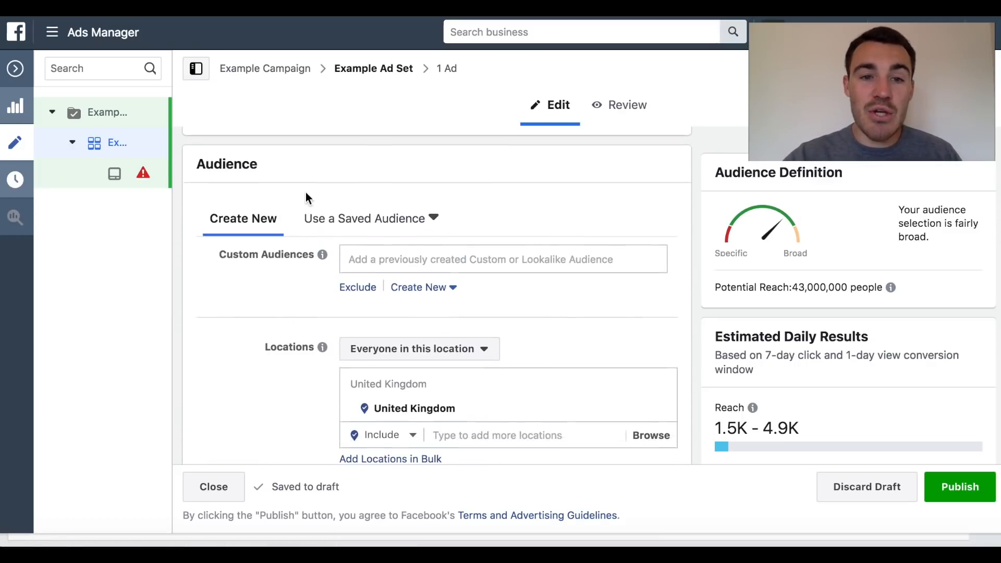
scroll(218, 374, "down", 1)
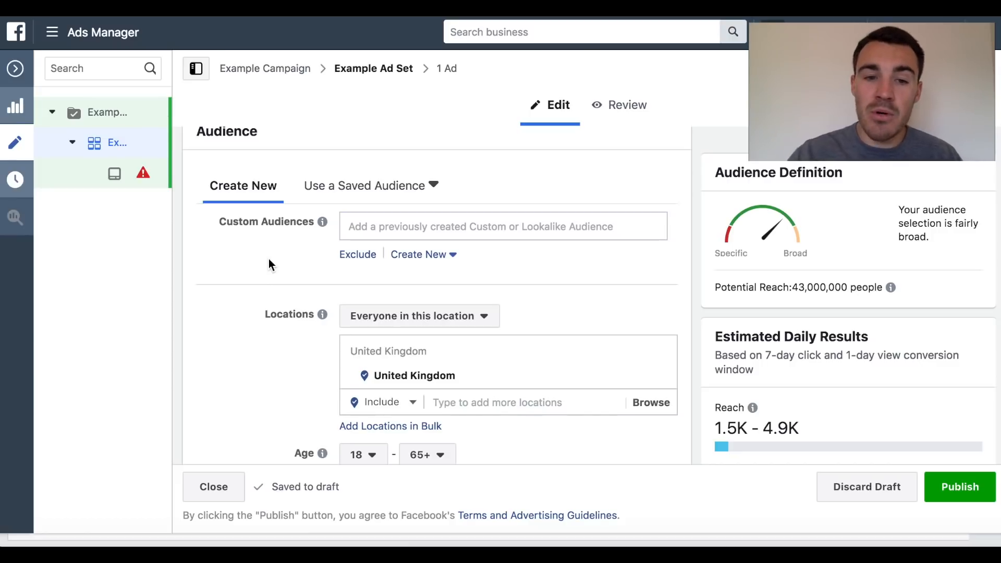
Remove United Kingdom from the audience locations and include the city of Bristol, England.
scroll(268, 261, "down", 3)
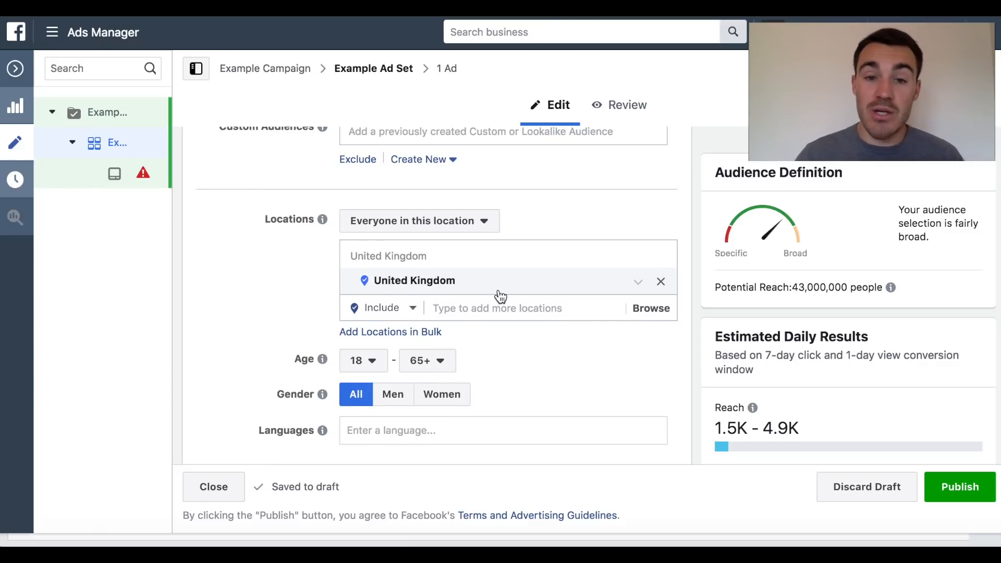
left_click(661, 283)
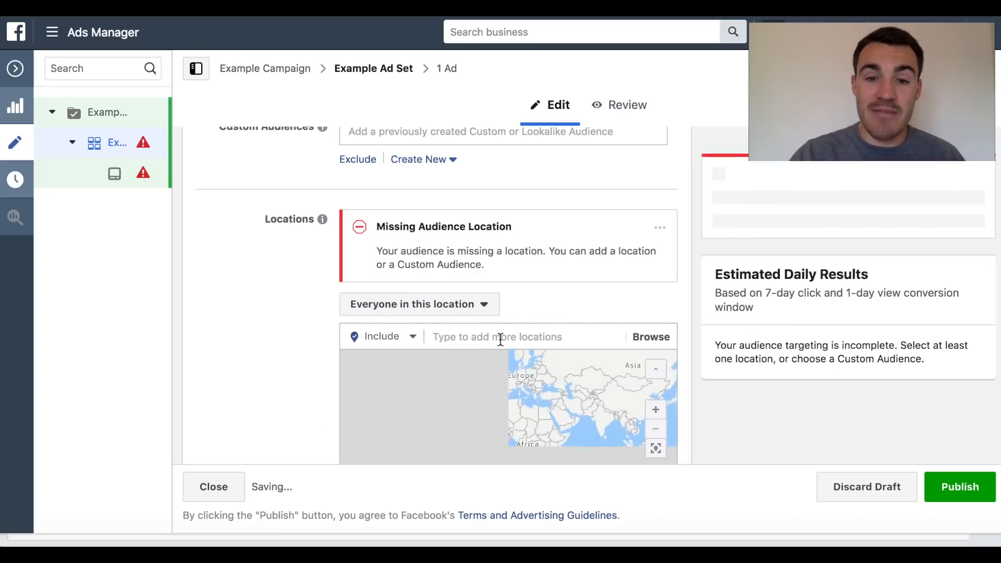
left_click(500, 337)
type("Bristol")
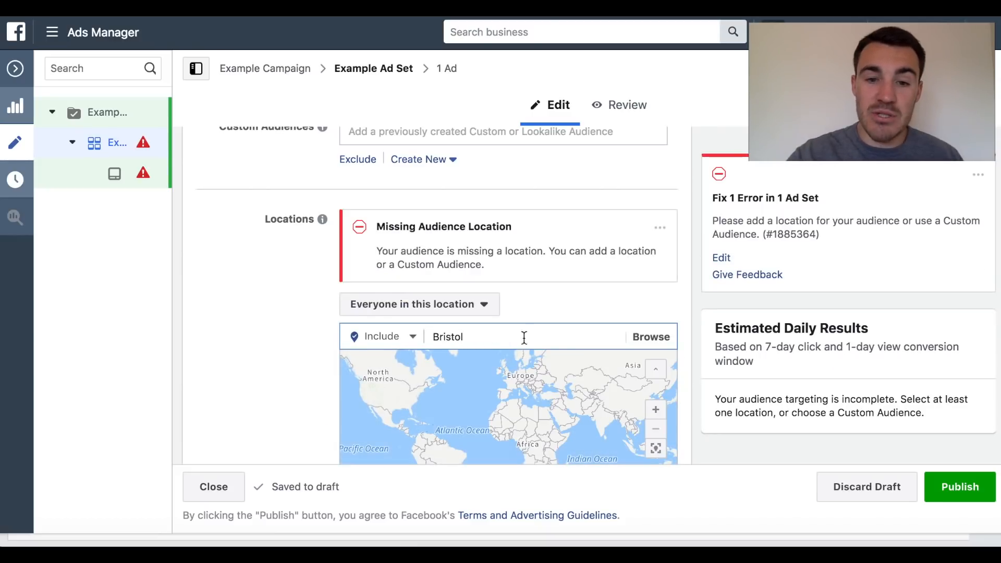
scroll(555, 294, "down", 2)
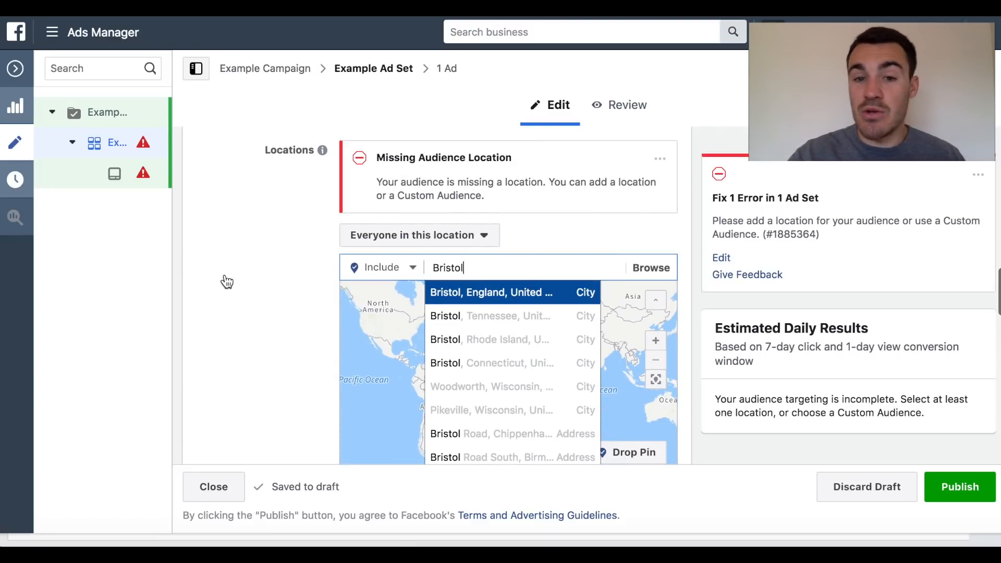
key("Return")
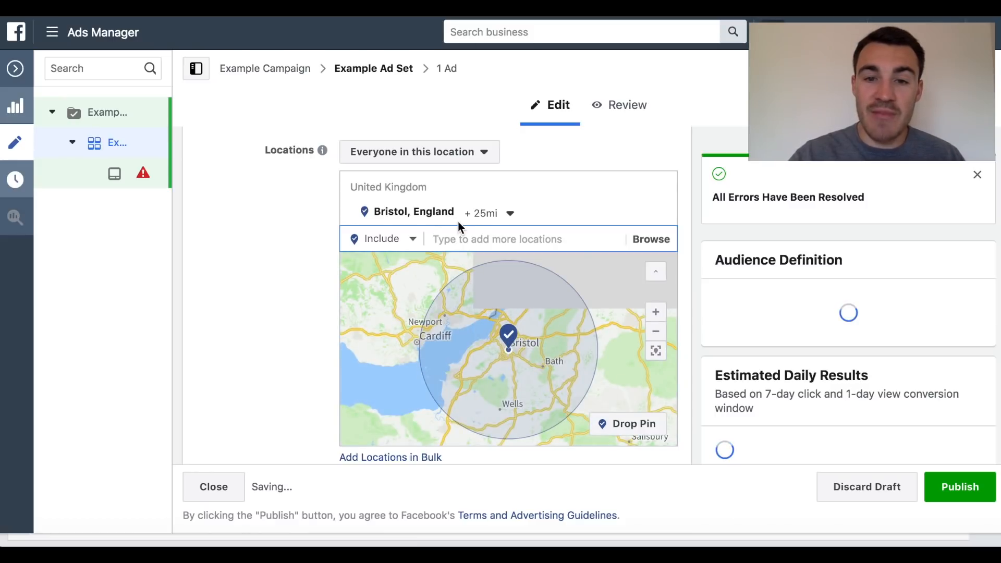
Set the targeting radius around Bristol to 10 miles.
left_click(512, 214)
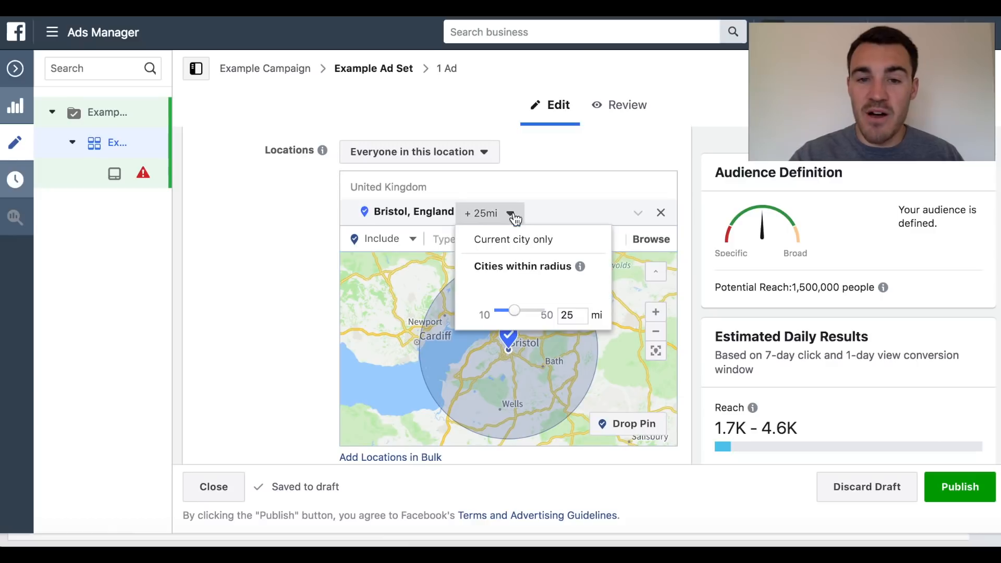
left_click_drag(514, 310, 487, 312)
left_click(314, 307)
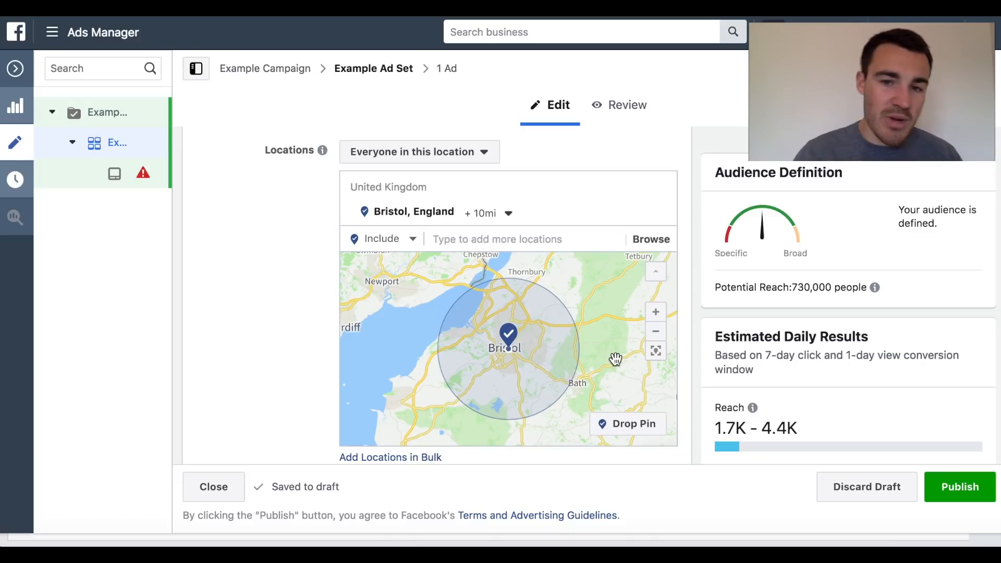
Drop a location pin on the map east of Bristol and set its radius to 3 miles.
left_click(627, 424)
left_click(620, 322)
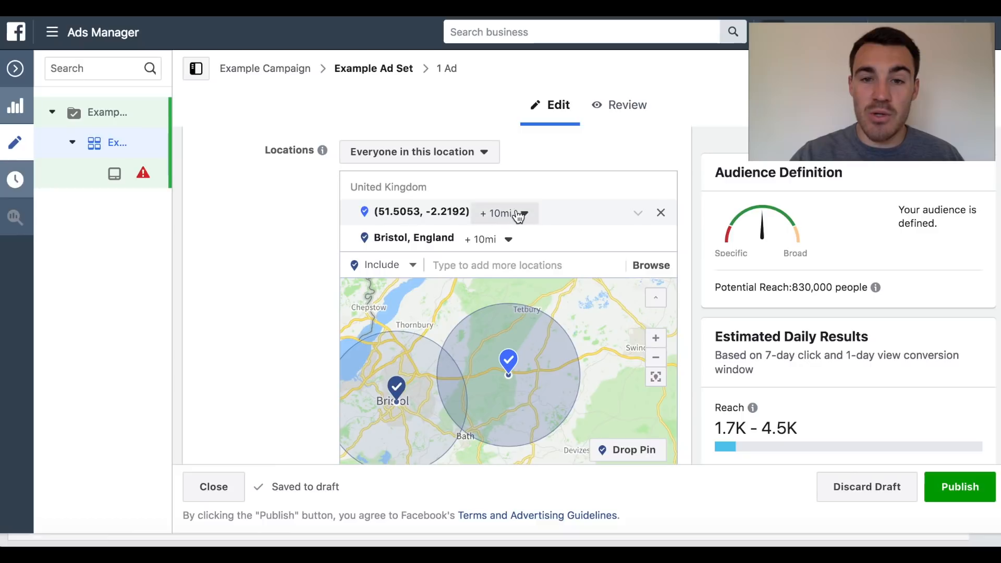
left_click(524, 213)
left_click_drag(502, 265, 492, 267)
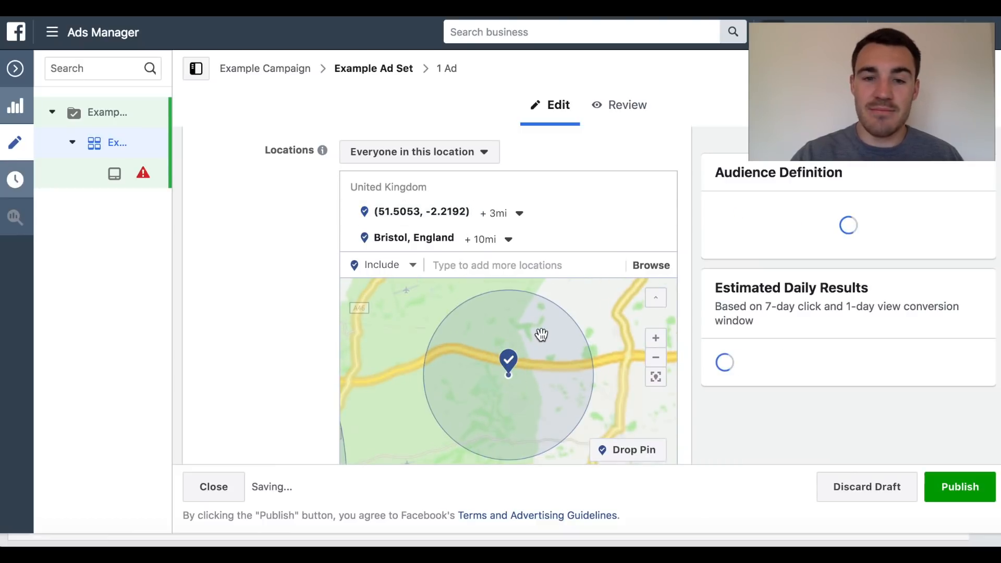
Remove Bristol and the dropped pin from the audience locations, and include the country United Kingdom.
left_click(661, 240)
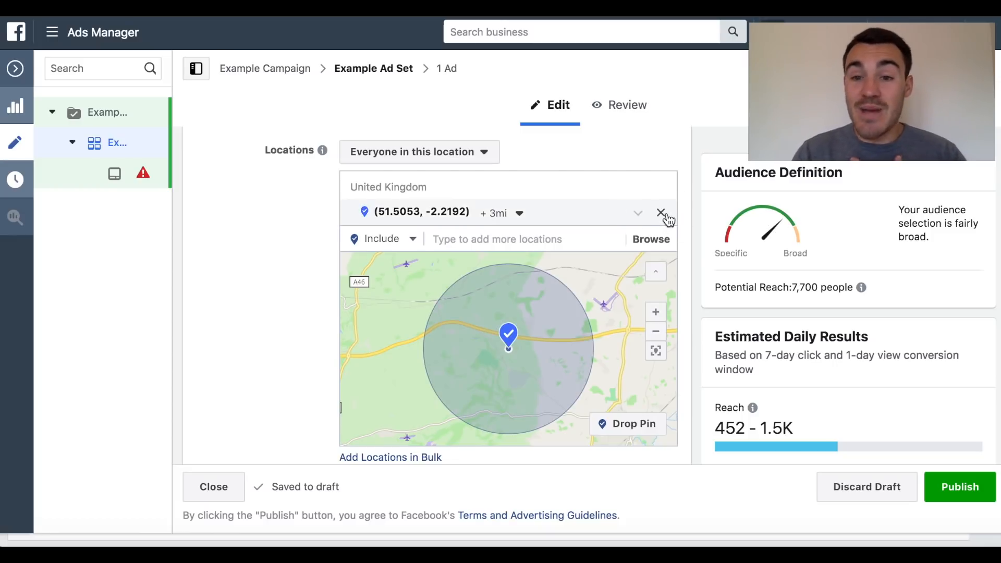
left_click(661, 212)
left_click(513, 271)
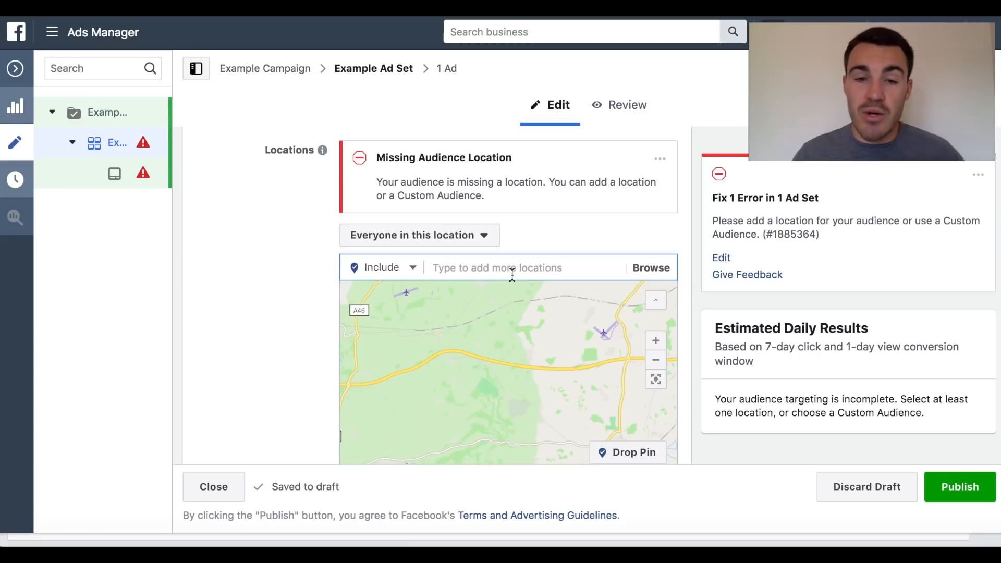
type("Unite")
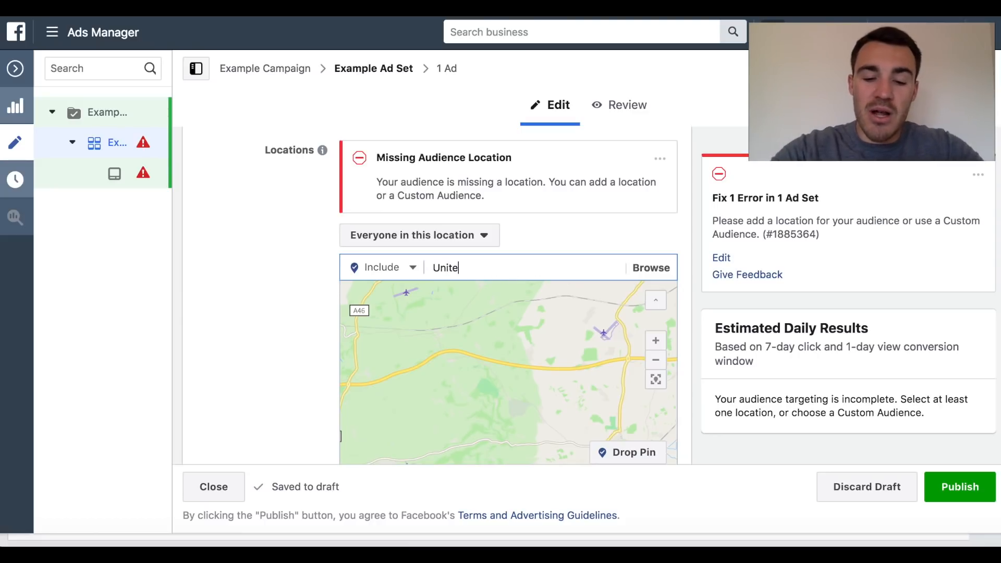
type("d Kingdom")
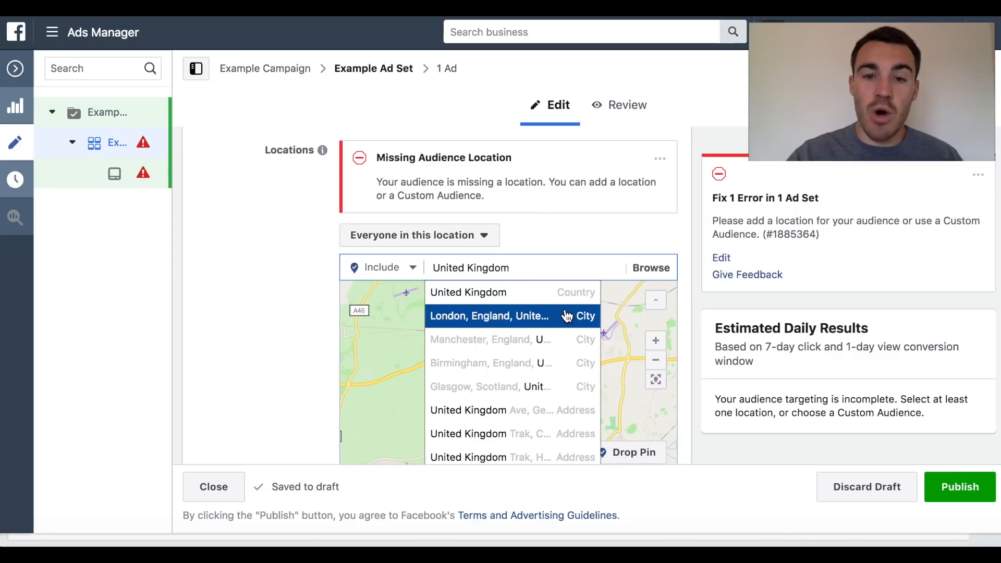
left_click(536, 295)
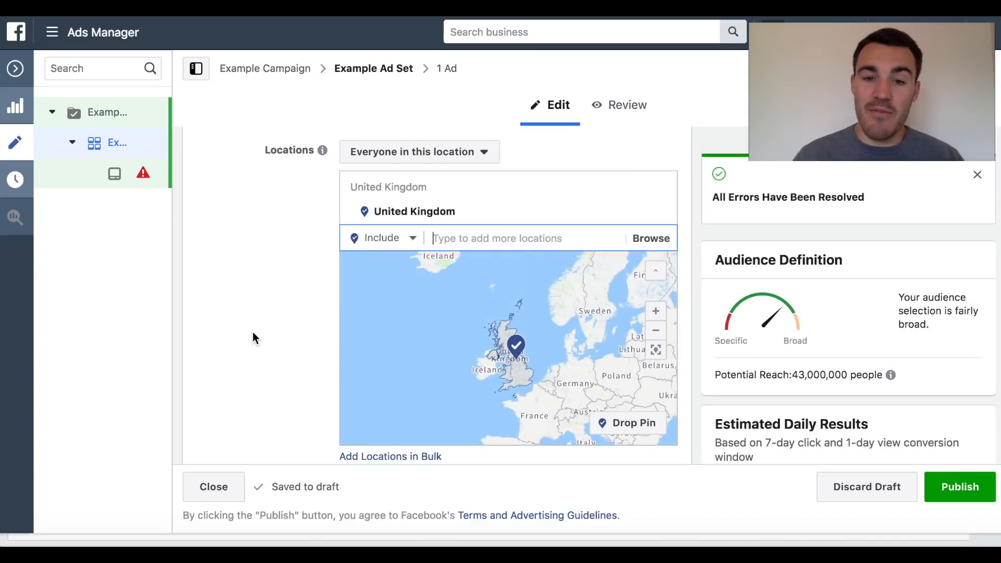
Set the audience age range to 30–55.
scroll(252, 331, "down", 1)
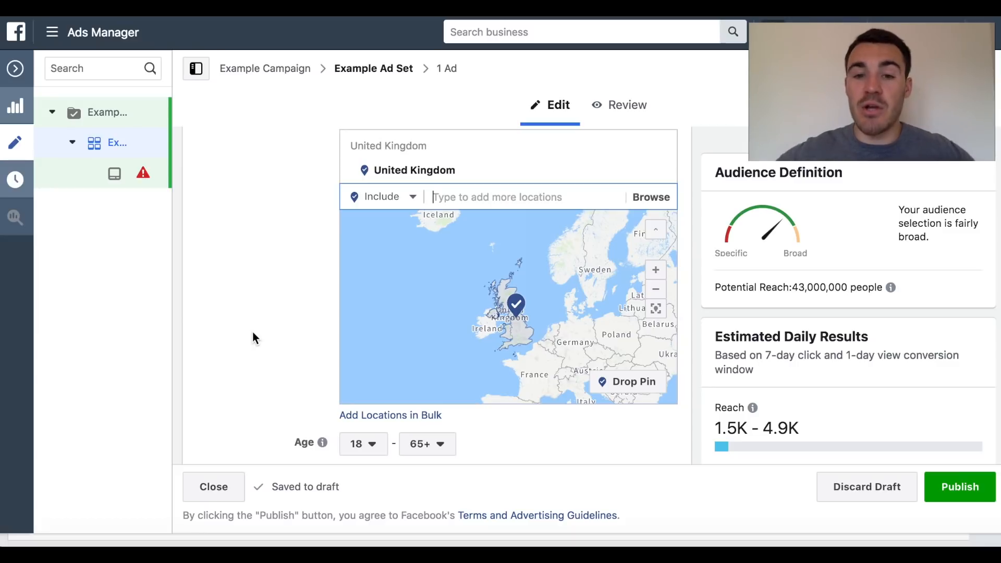
scroll(252, 332, "down", 1)
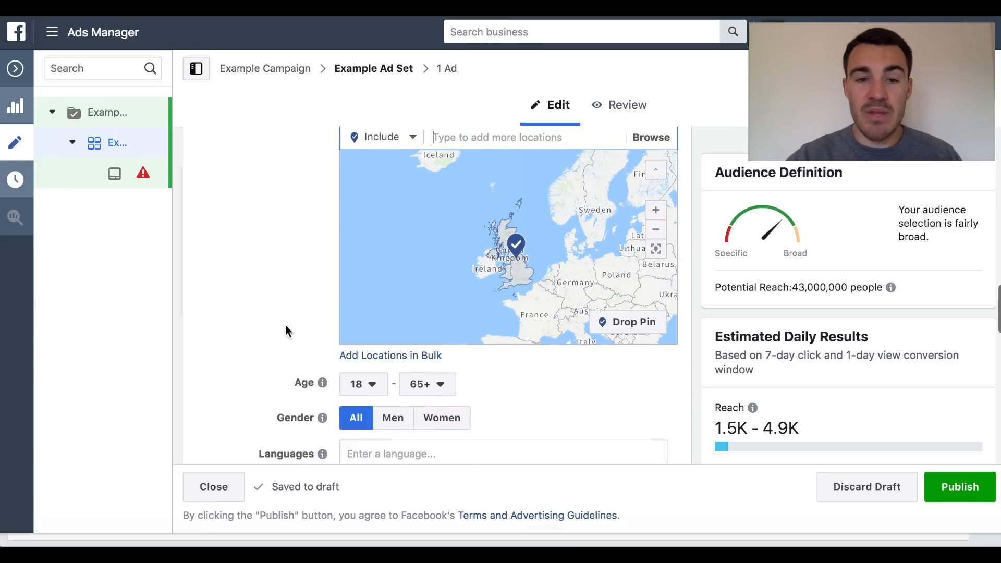
scroll(261, 318, "down", 2)
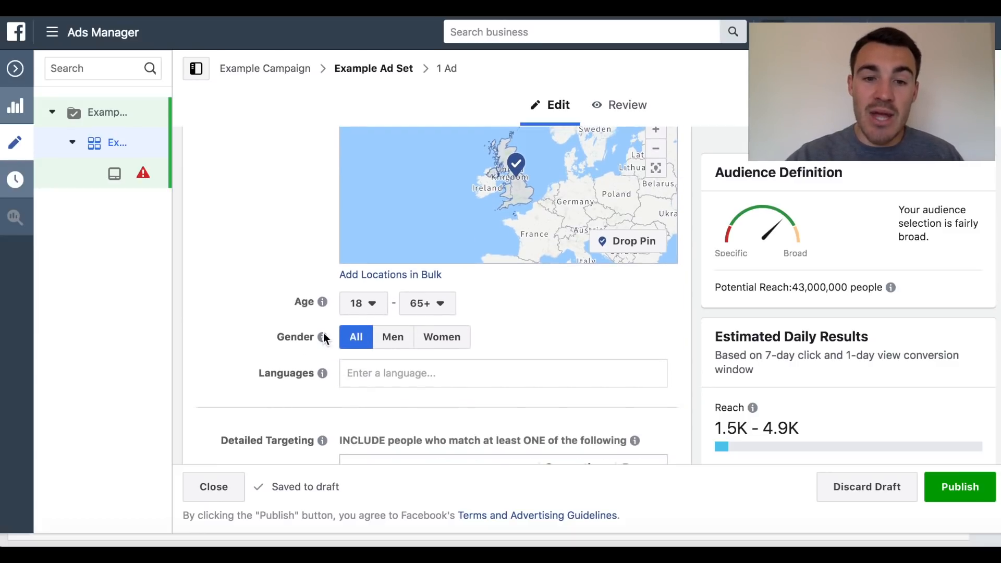
mouse_move(322, 337)
left_click(369, 303)
scroll(365, 424, "down", 5)
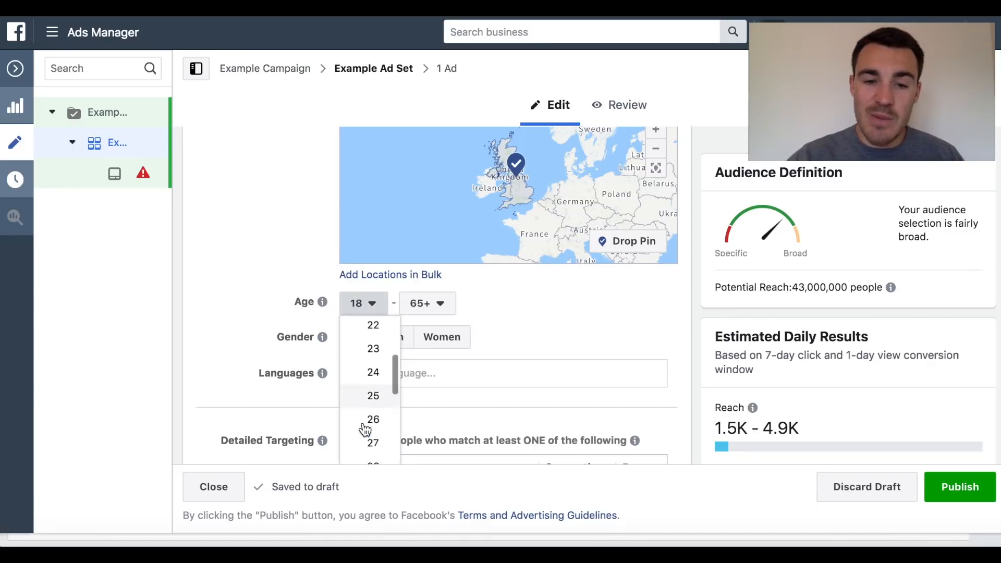
left_click(371, 433)
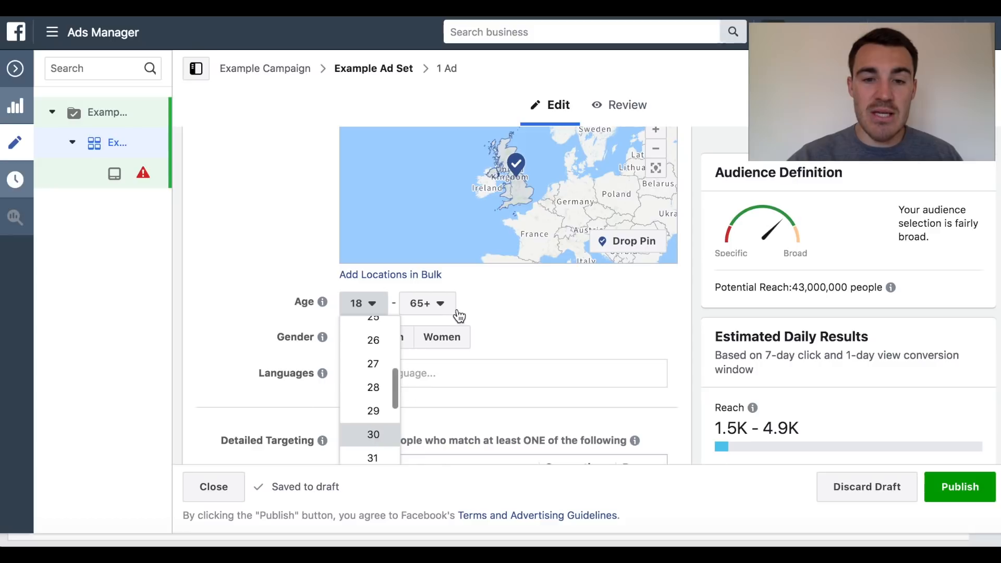
left_click(448, 308)
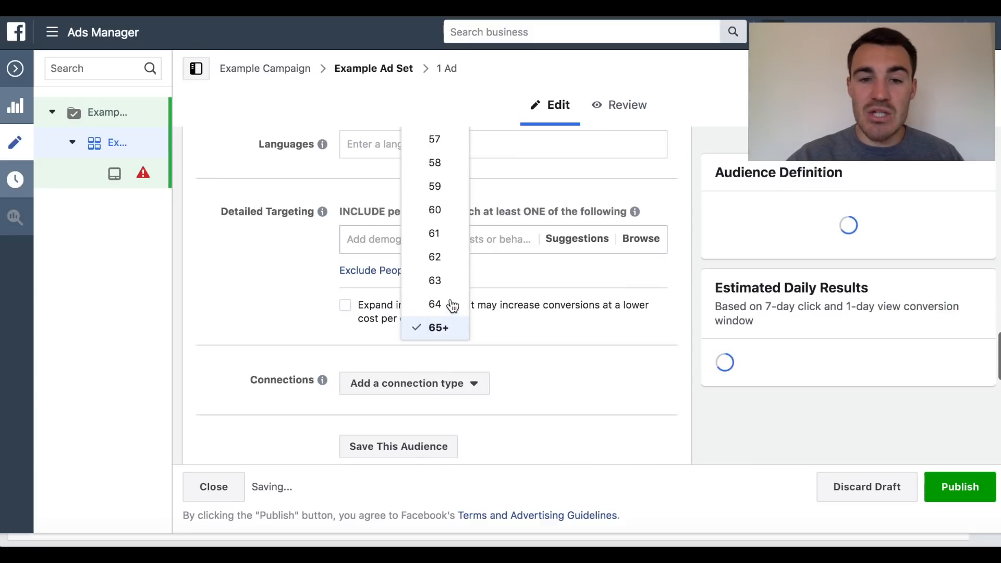
scroll(440, 251, "up", 3)
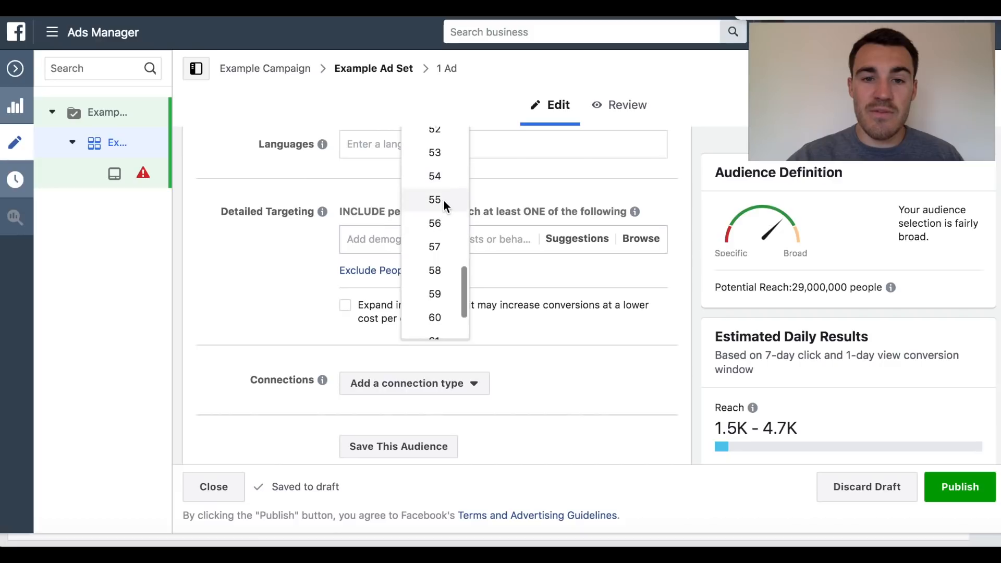
left_click(443, 200)
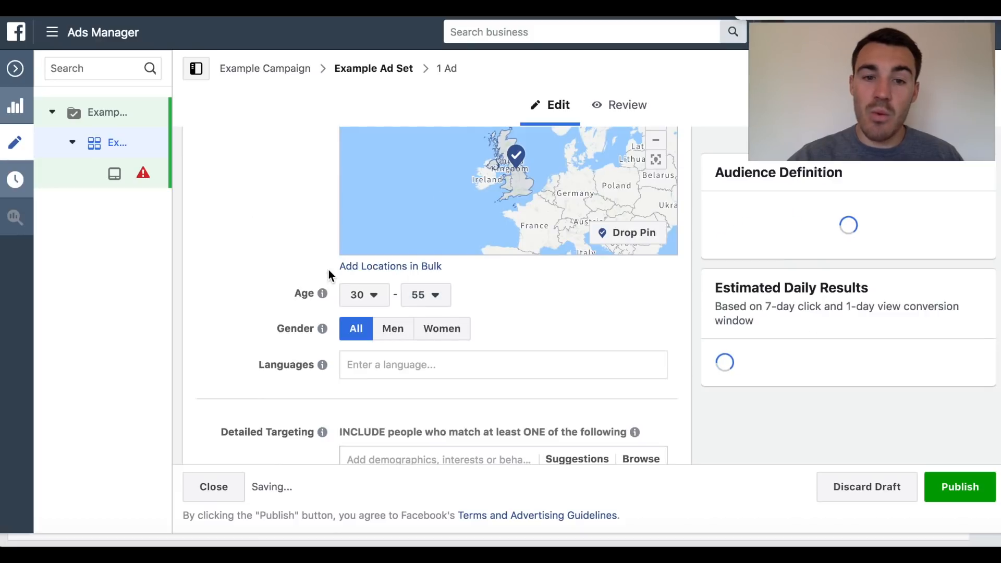
Review the audience's gender and language options and go to the Detailed Targeting settings.
scroll(236, 284, "up", 2)
scroll(235, 283, "down", 2)
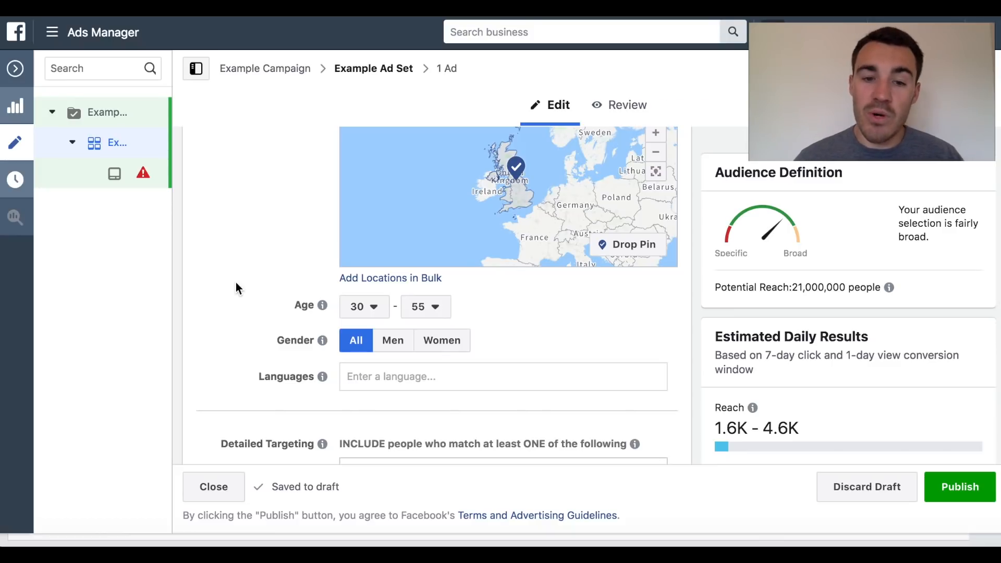
scroll(236, 285, "down", 2)
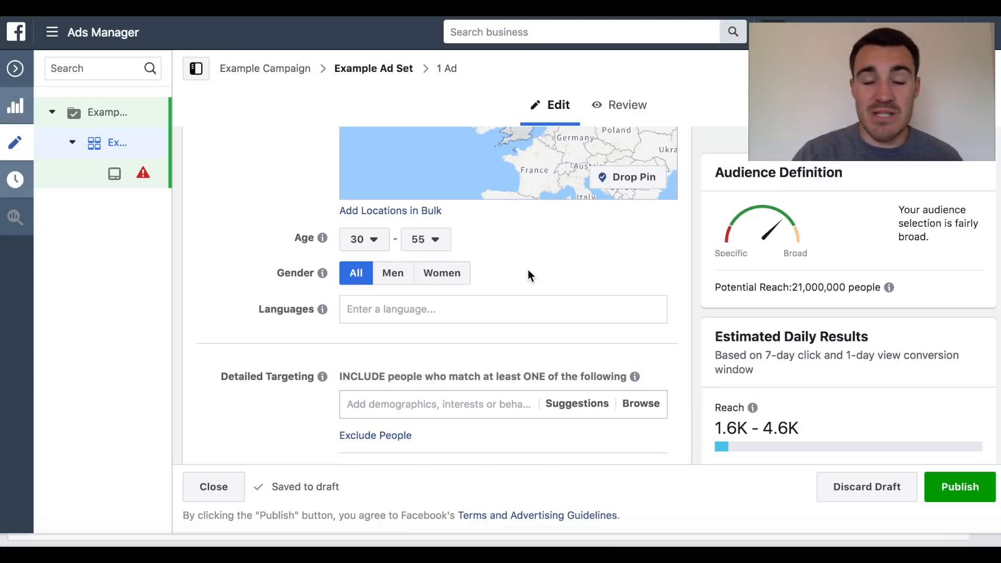
scroll(528, 274, "down", 2)
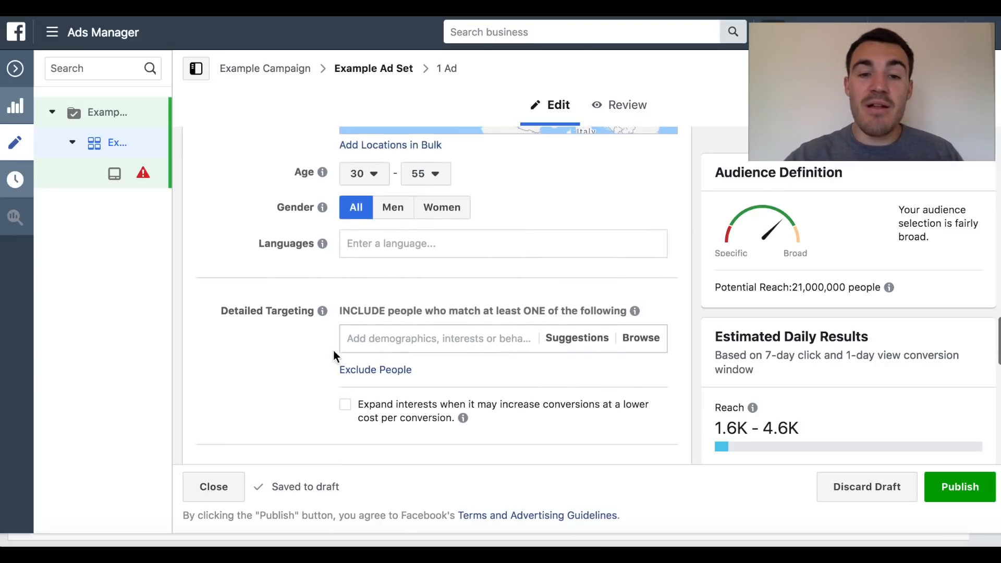
Browse the Demographics, Interests and Behaviors categories available under Detailed Targeting, examining their subcategories, and close the list.
scroll(468, 321, "down", 2)
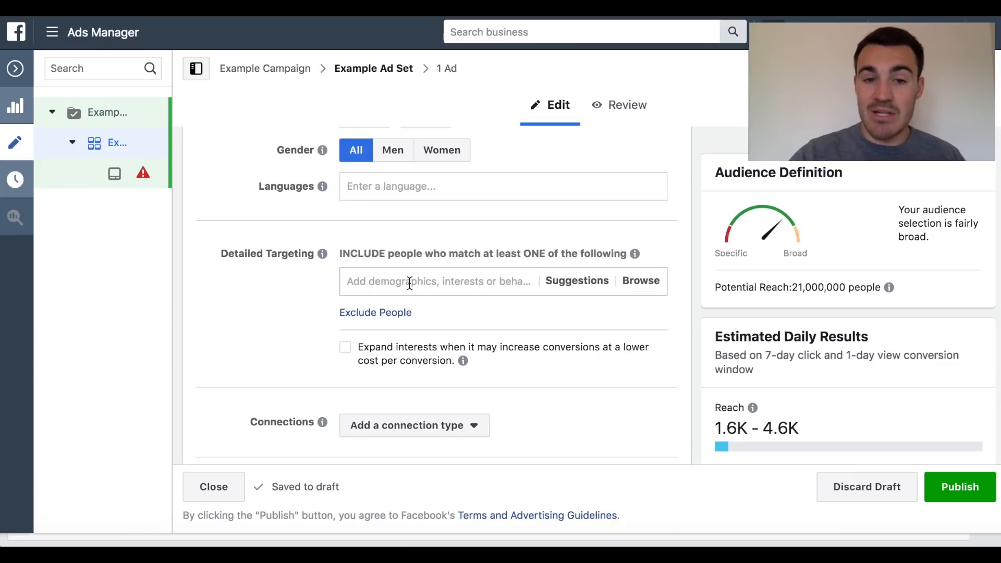
left_click(633, 286)
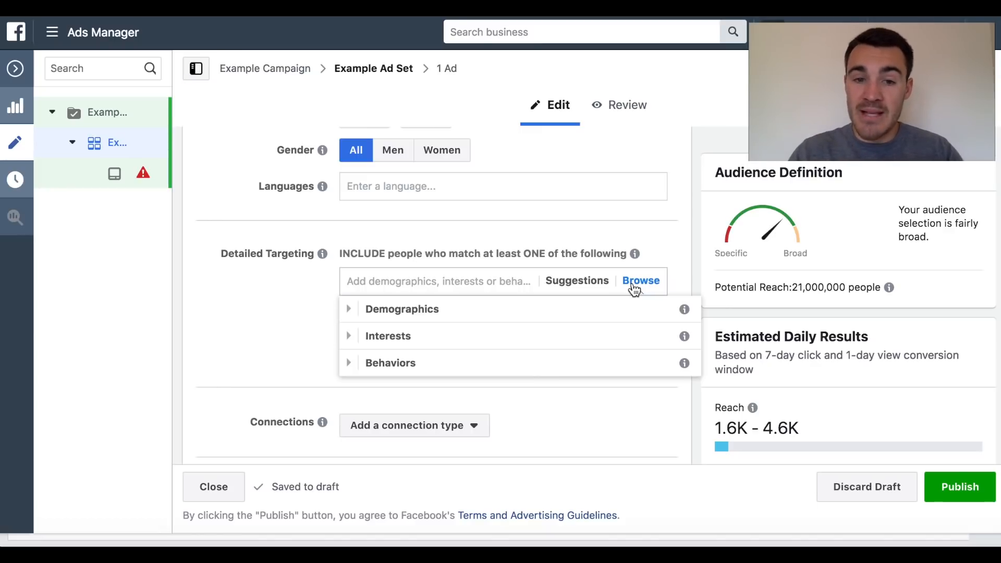
left_click(350, 309)
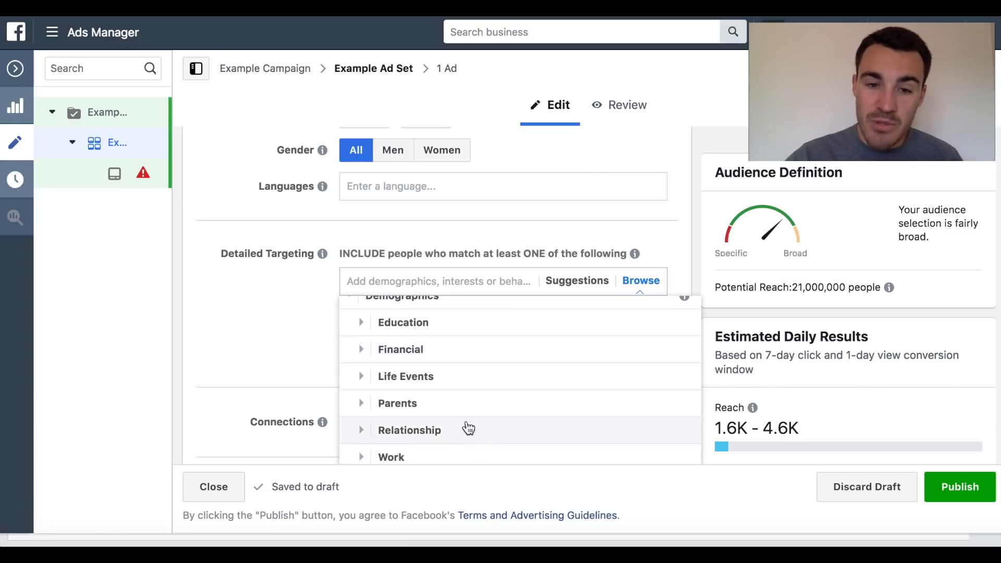
scroll(415, 380, "down", 2)
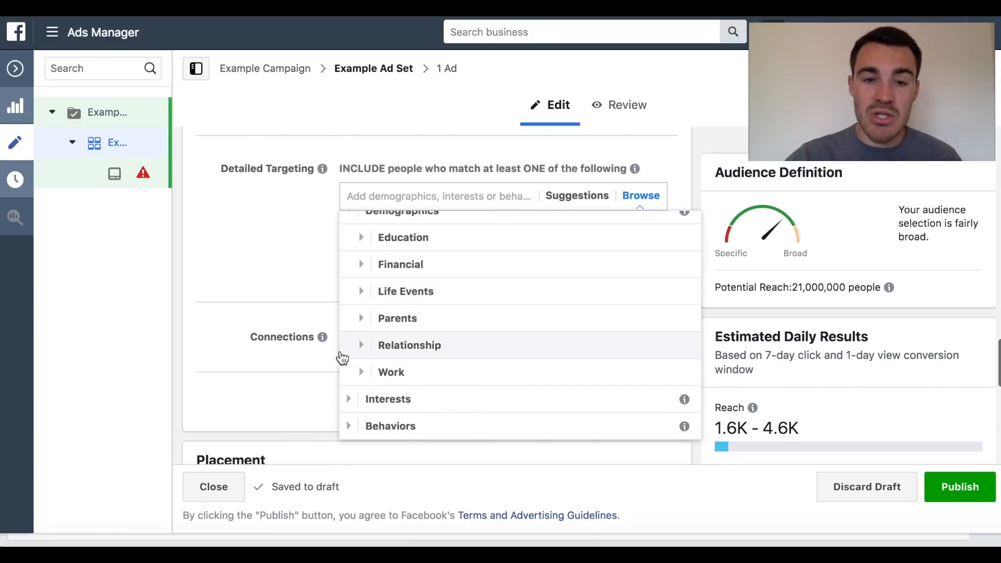
left_click(349, 401)
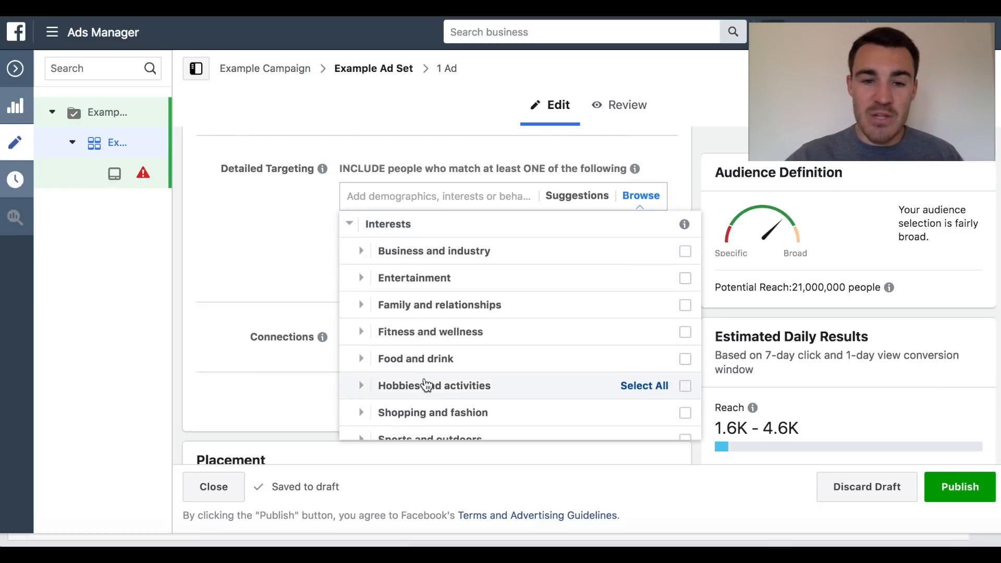
scroll(424, 384, "down", 3)
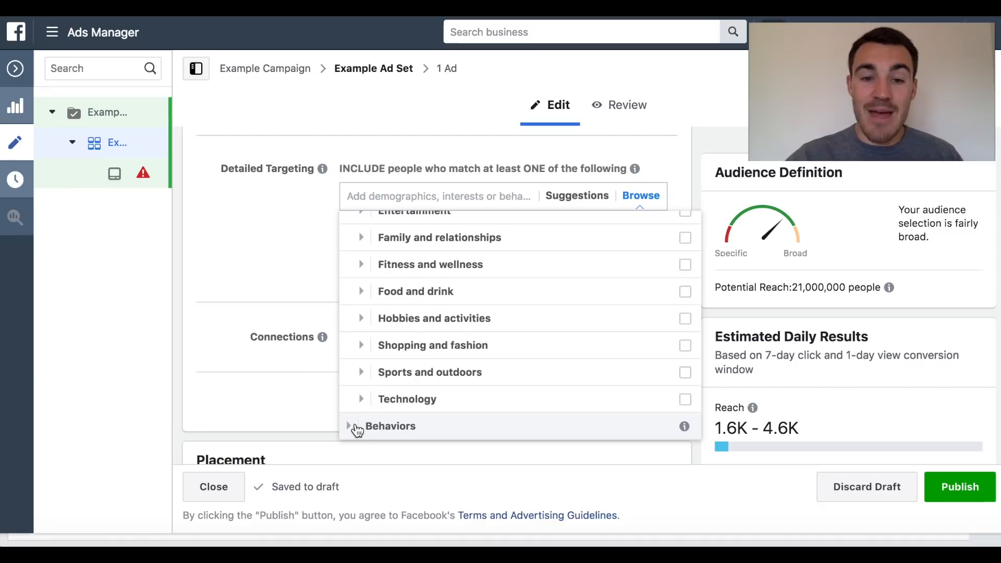
left_click(355, 426)
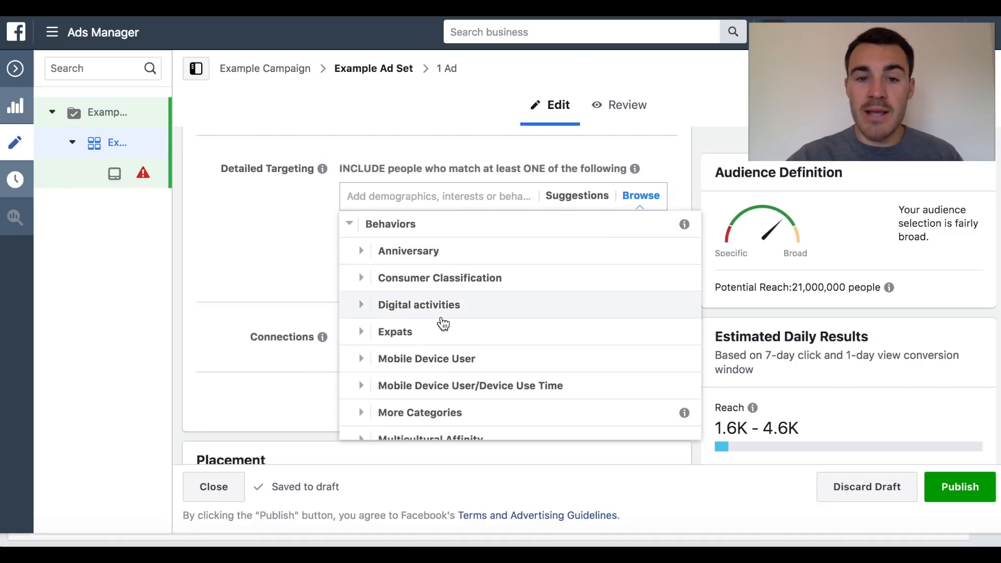
scroll(476, 380, "down", 3)
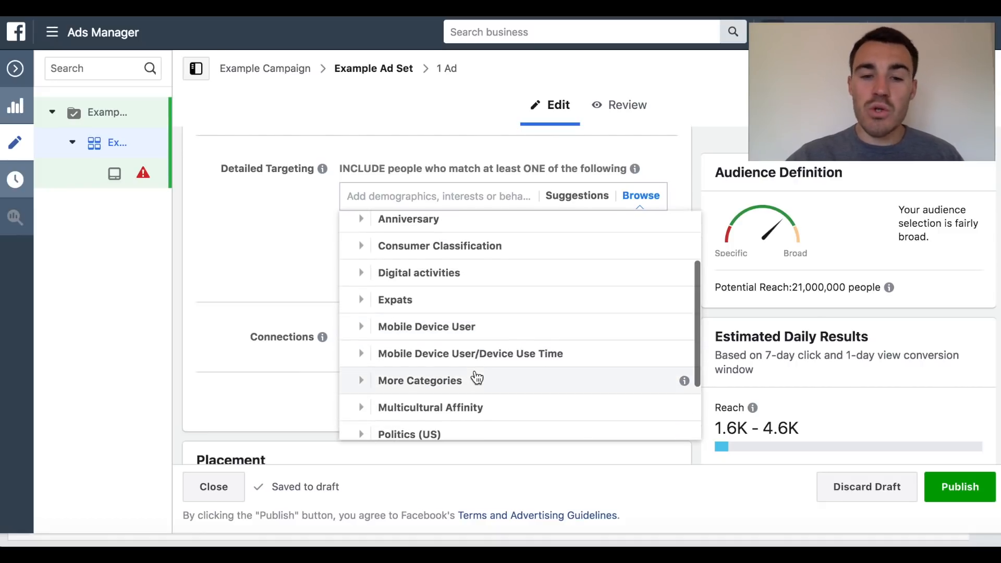
scroll(487, 393, "down", 2)
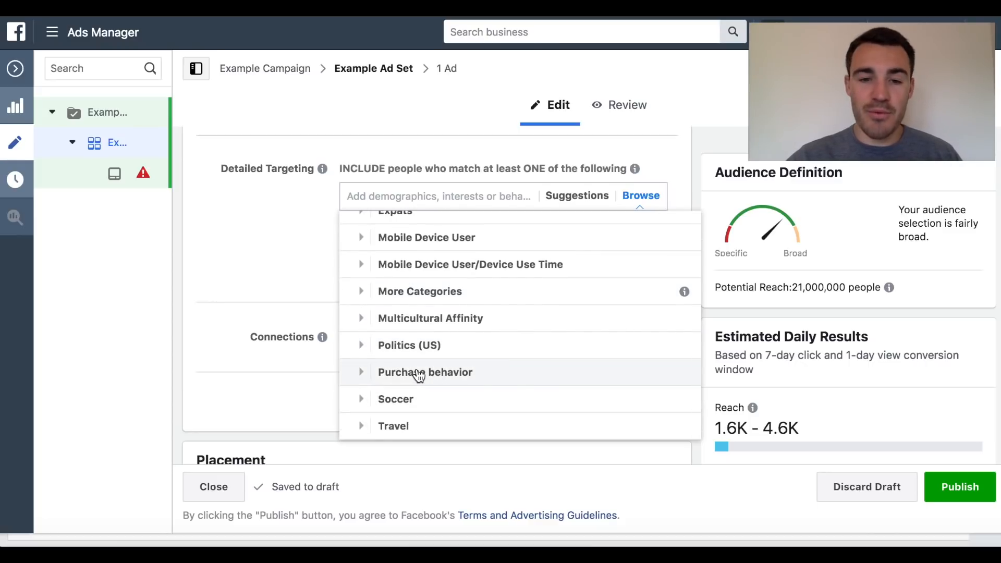
scroll(454, 386, "down", 1)
scroll(459, 387, "up", 5)
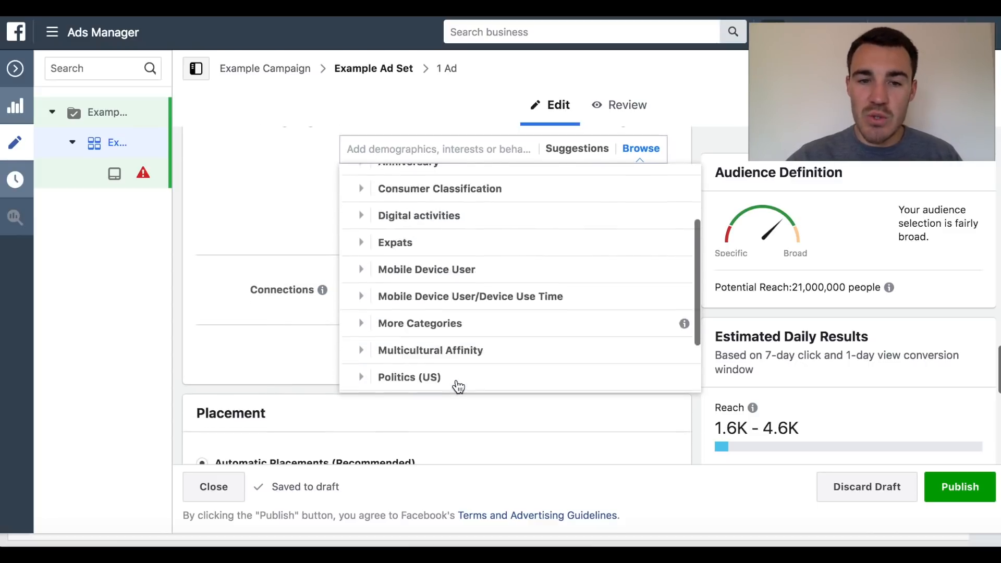
scroll(459, 386, "up", 1)
left_click(349, 413)
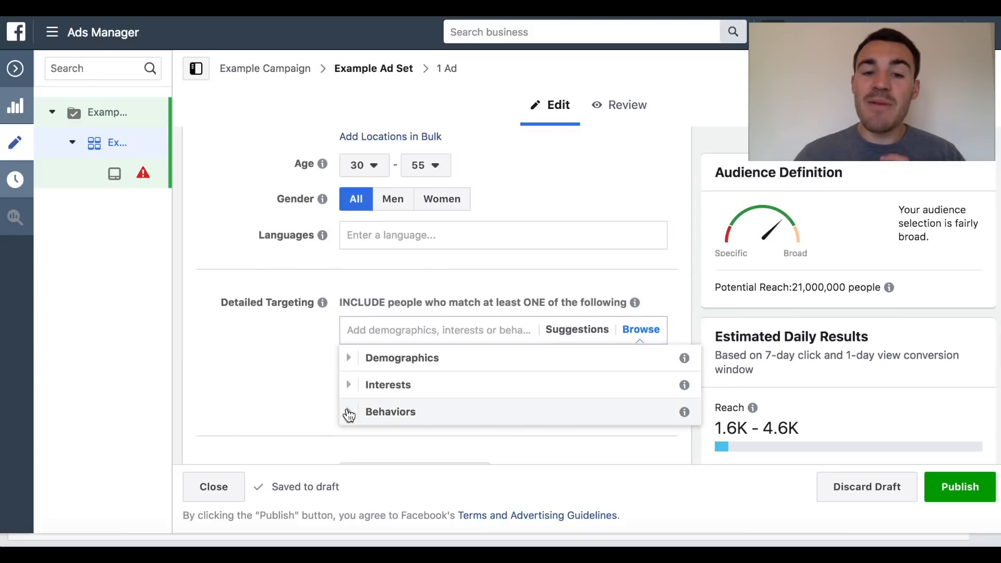
left_click(279, 383)
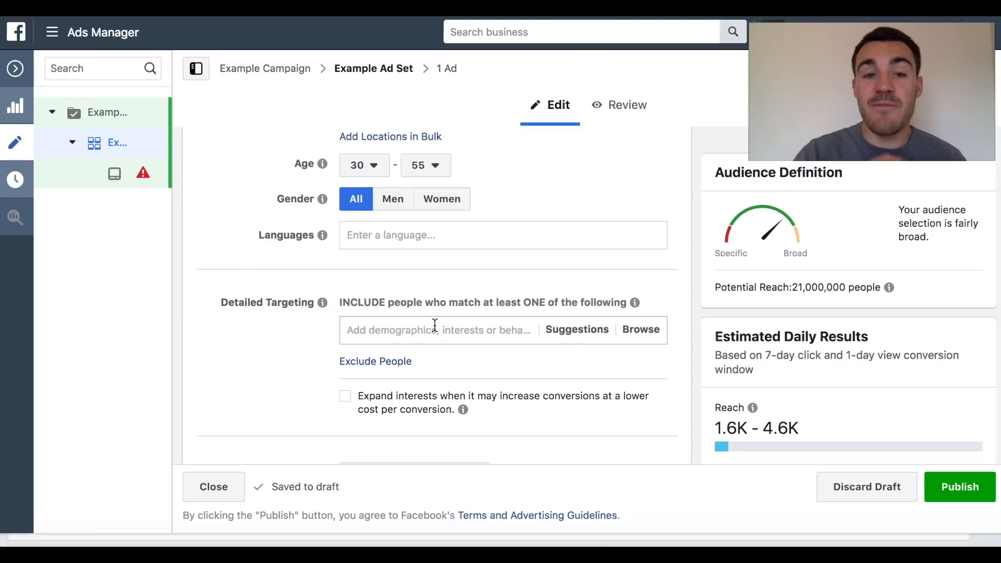
Duplicate Example Ad Set within Example Campaign and open the copy for editing.
left_click(24, 73)
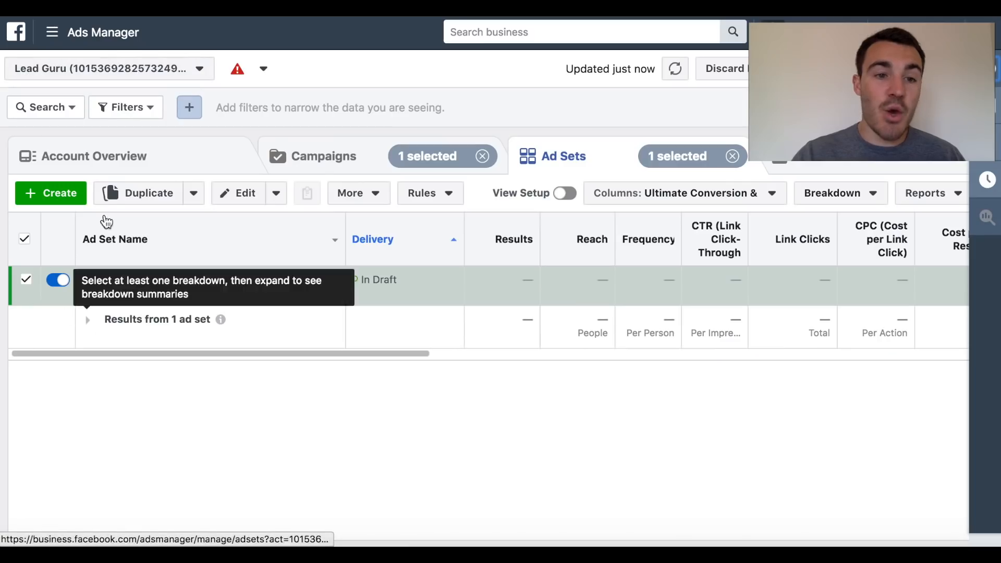
left_click(136, 199)
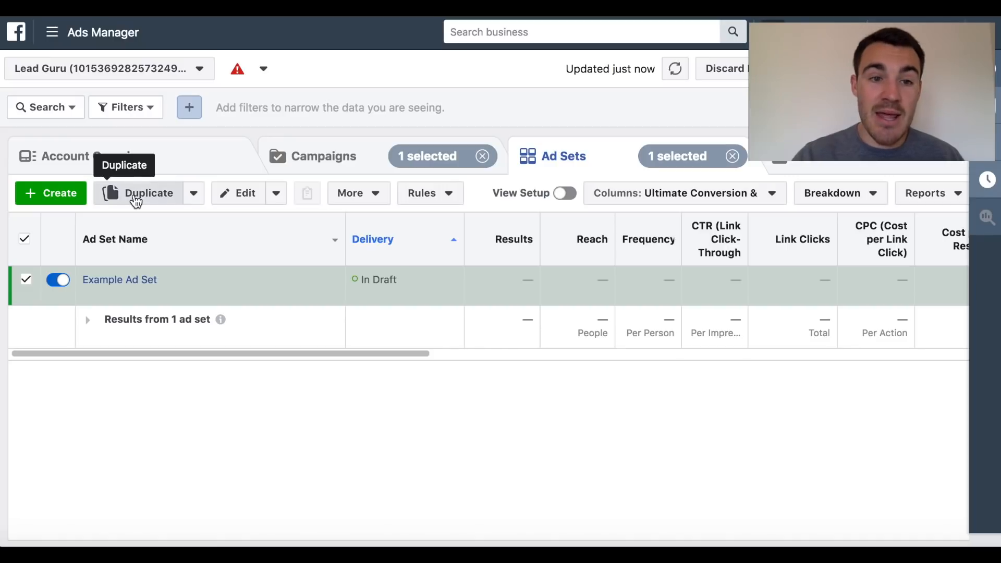
left_click(719, 386)
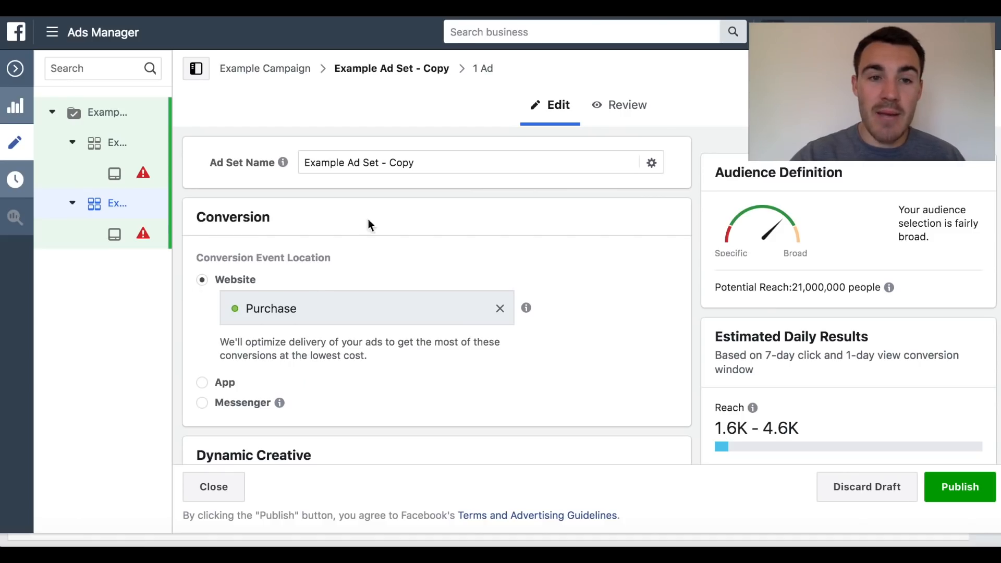
scroll(534, 319, "down", 3)
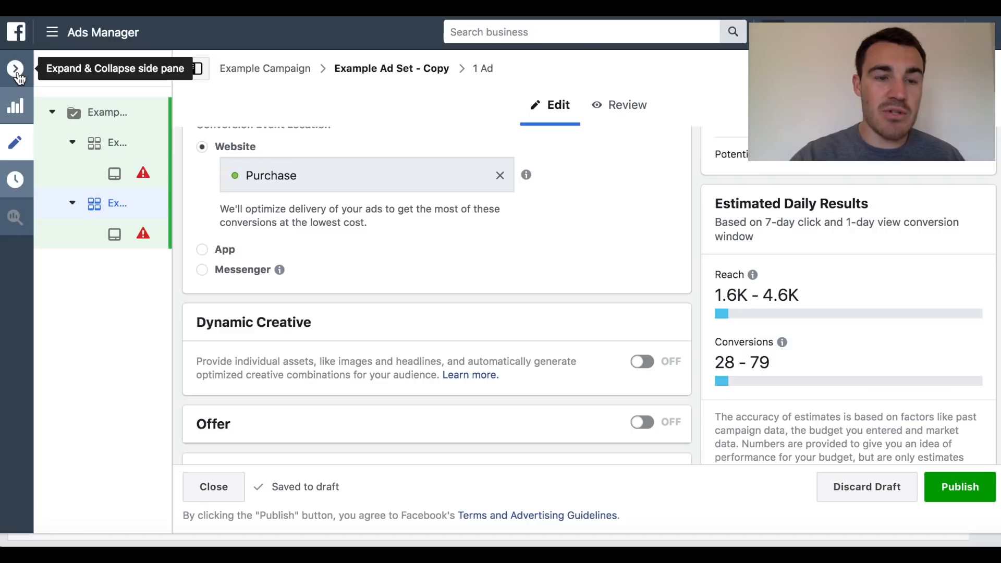
left_click(18, 76)
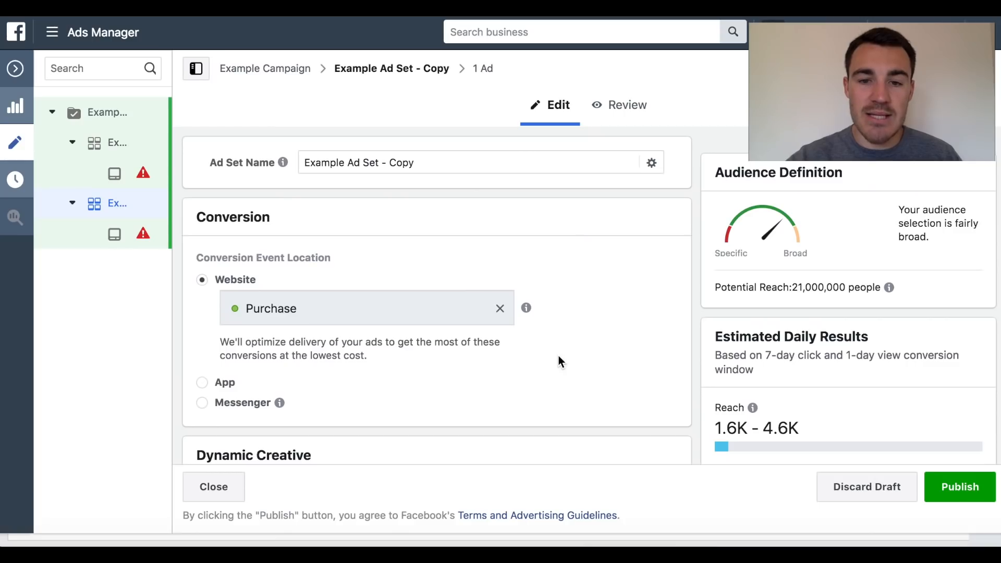
Go to Detailed Targeting in the copied ad set and examine the categories offered under Interests.
scroll(558, 355, "down", 18)
scroll(558, 356, "down", 2)
left_click(401, 312)
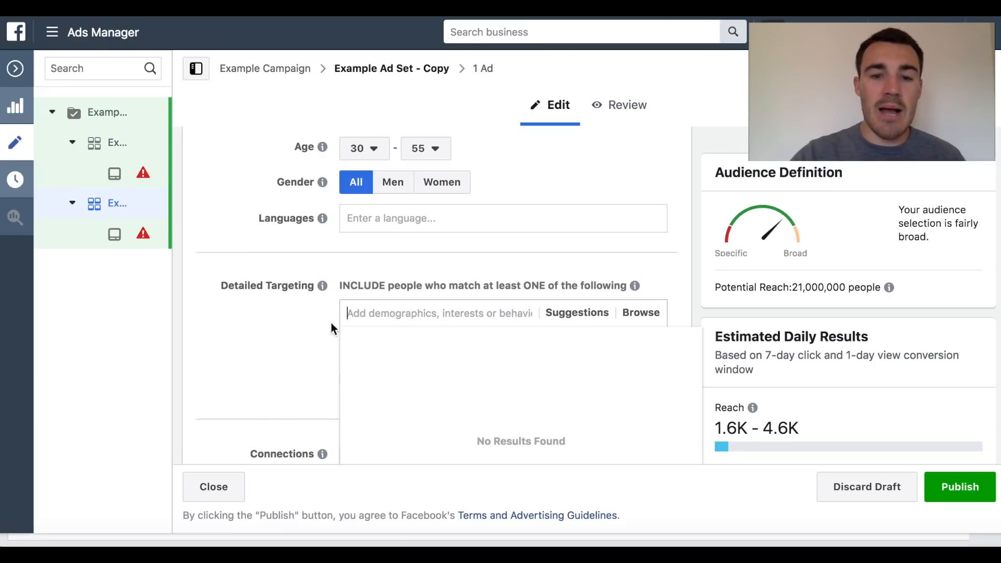
scroll(267, 330, "down", 1)
left_click(640, 259)
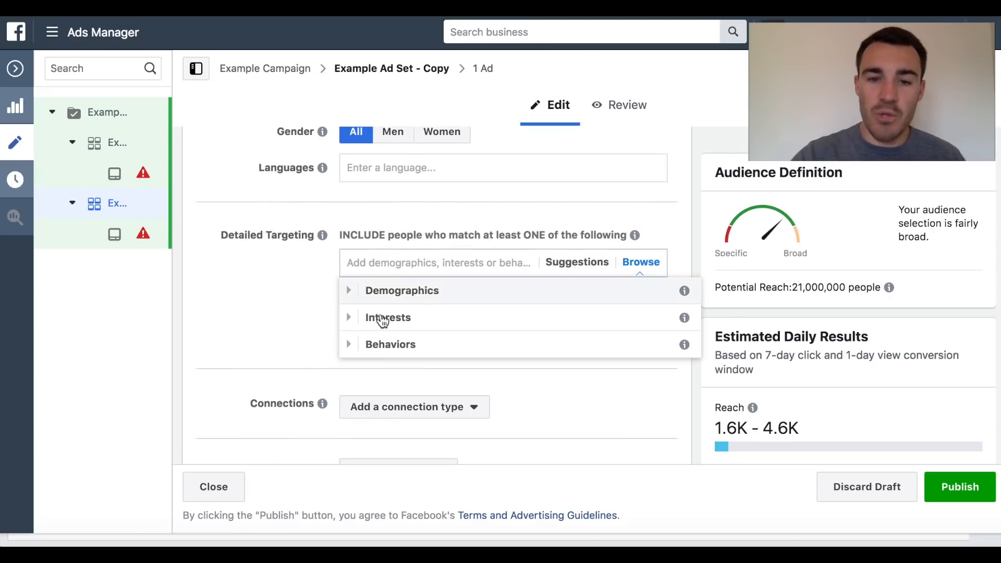
left_click(350, 327)
scroll(446, 334, "down", 3)
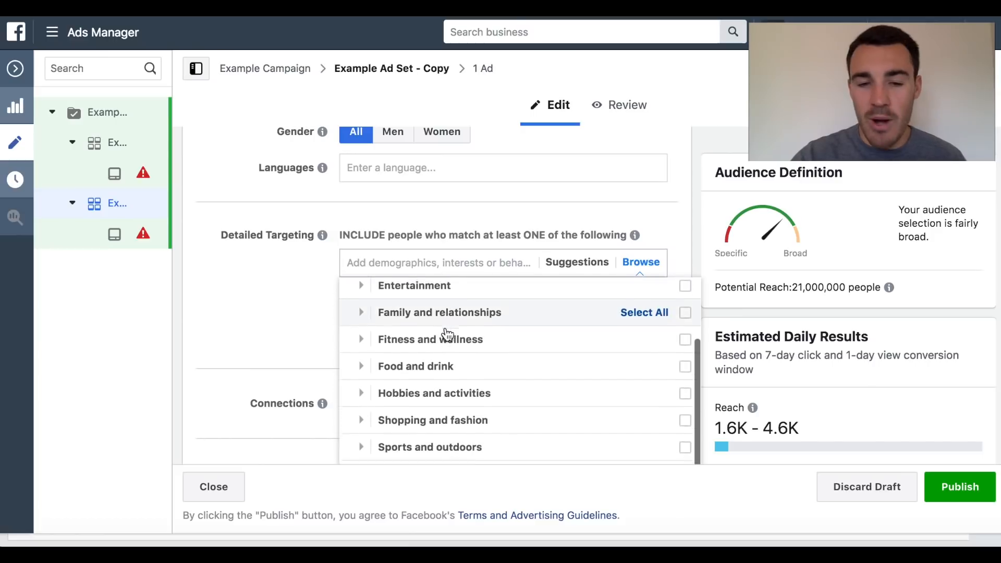
left_click(292, 308)
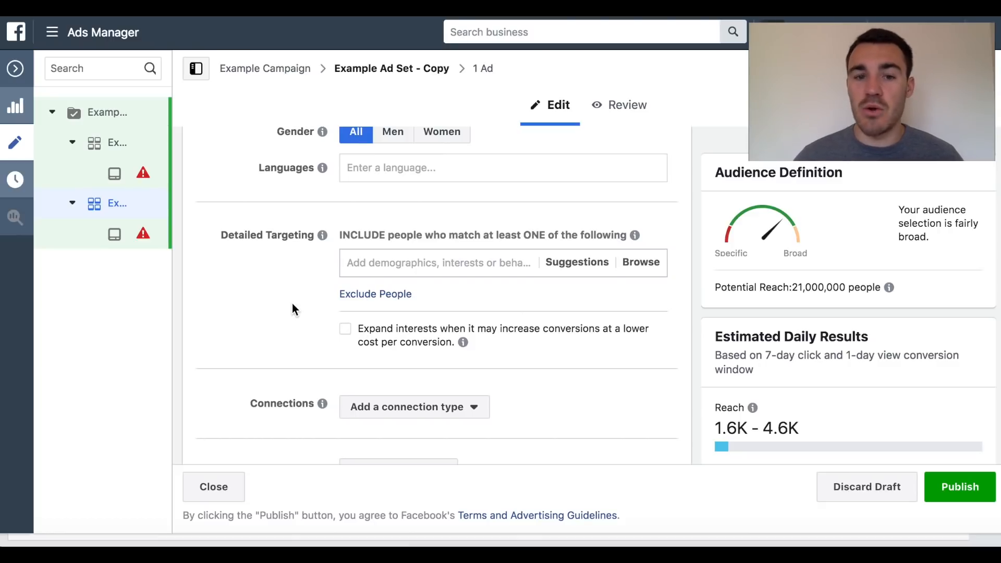
Search Detailed Targeting for "business page admins" and include the Business page admins behavior in the copied ad set's audience.
left_click(400, 262)
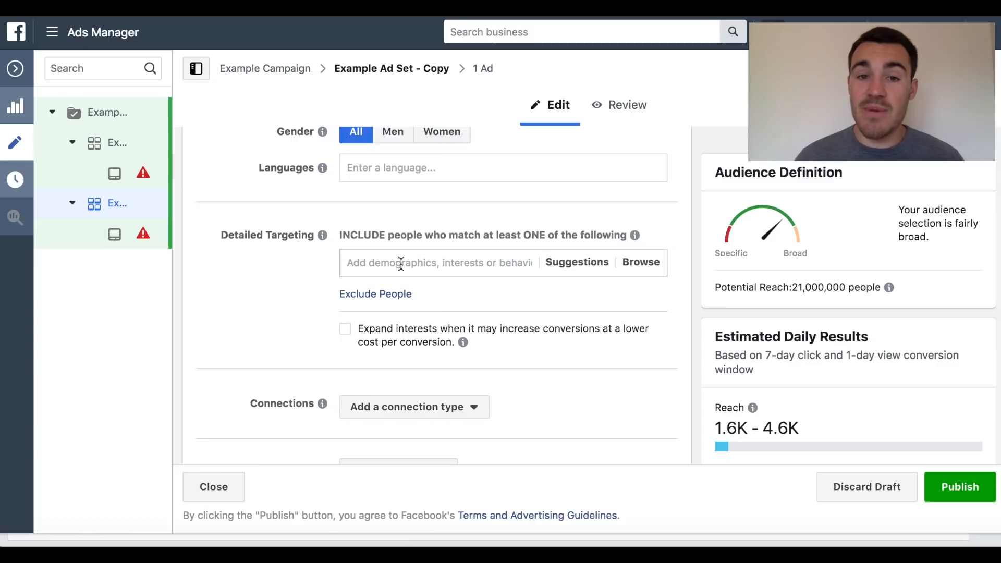
type("b")
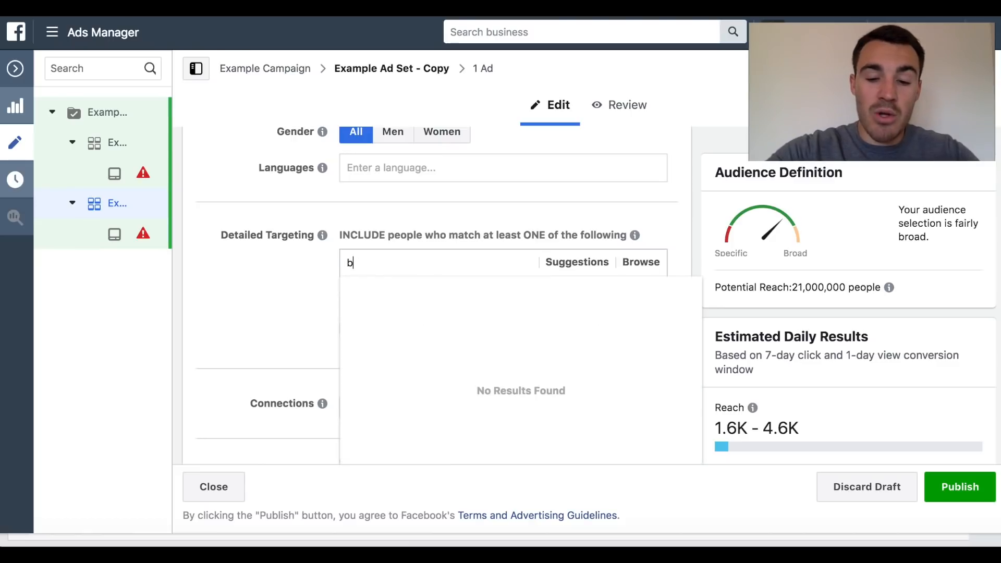
type("usiness page admins")
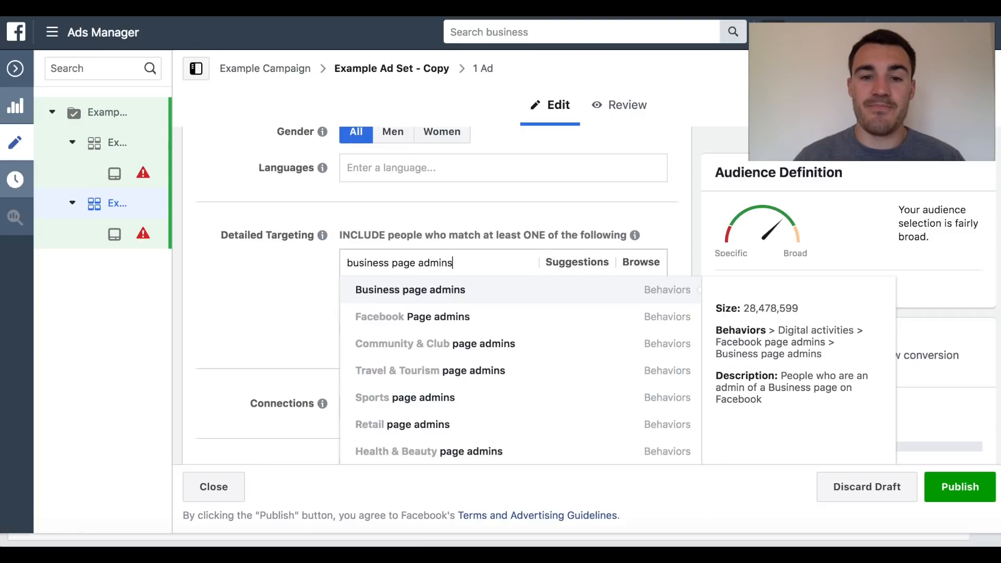
left_click(416, 292)
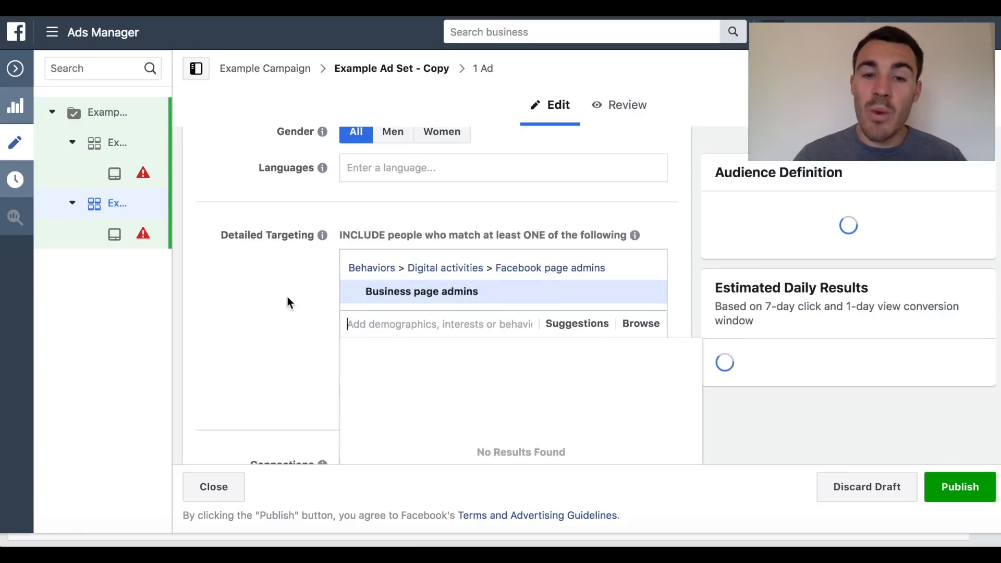
scroll(288, 297, "up", 1)
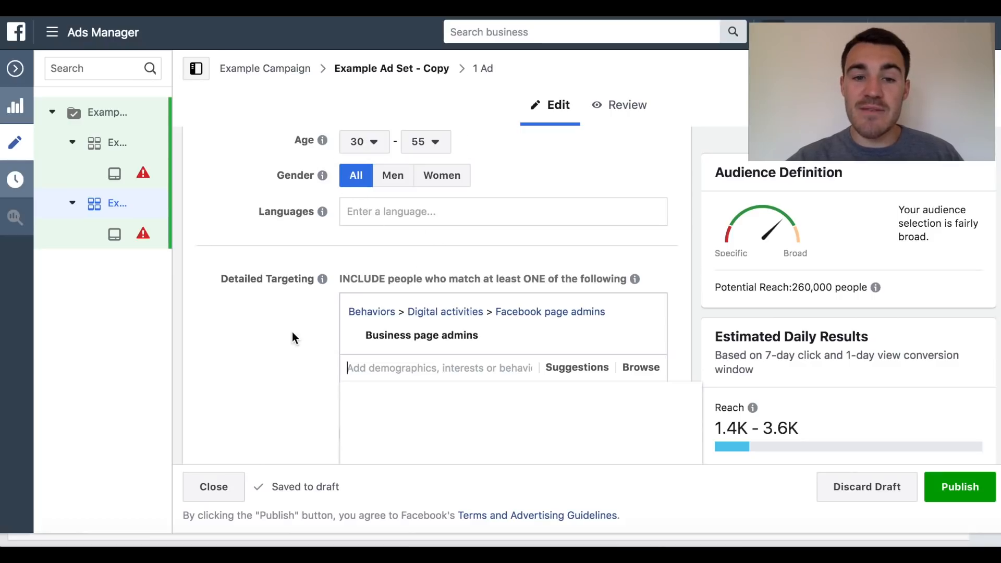
mouse_move(428, 344)
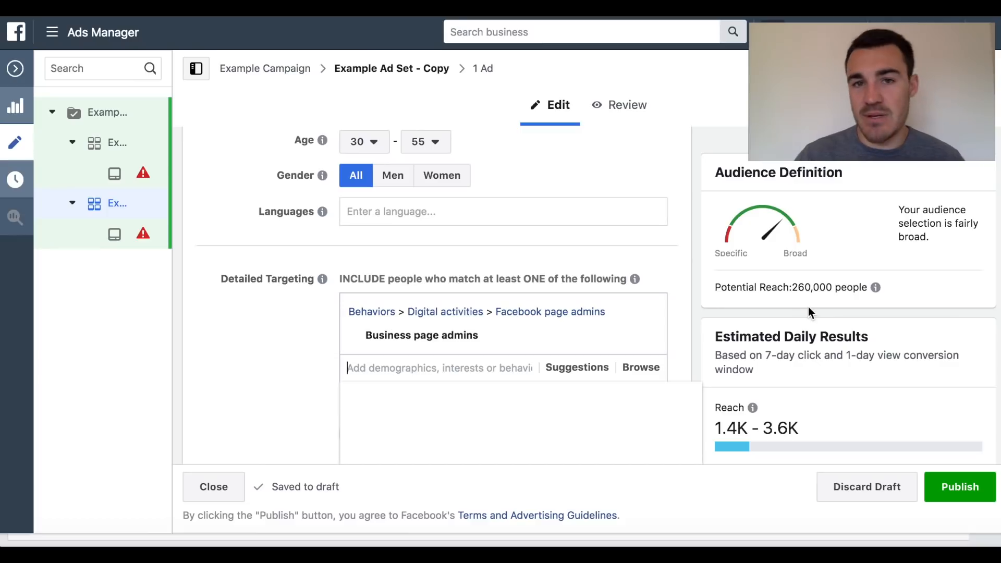
left_click(262, 344)
Switch the copied ad set's placement to Edit Placements and review the Facebook, Instagram and Audience Network placement options.
scroll(263, 344, "down", 2)
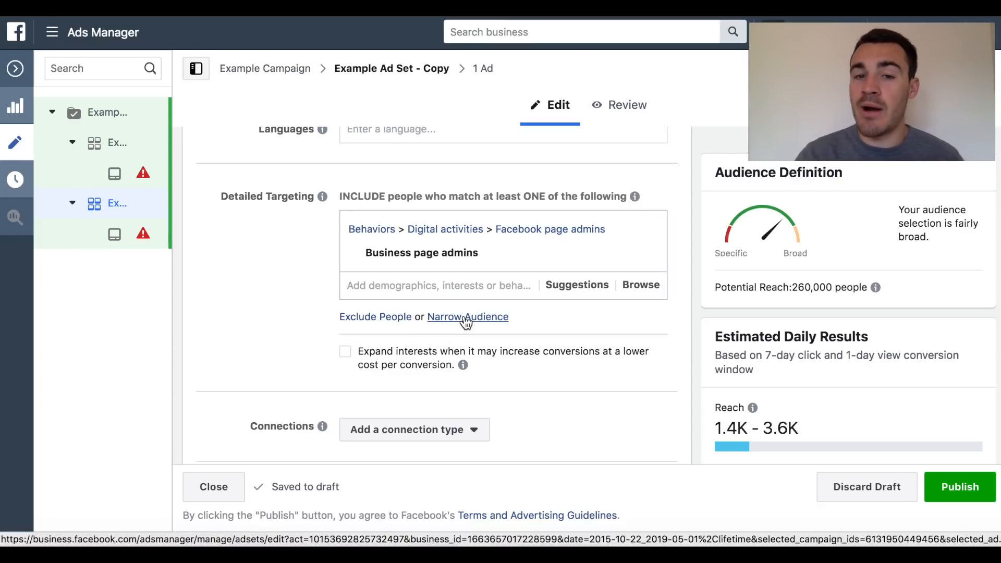
scroll(302, 319, "down", 3)
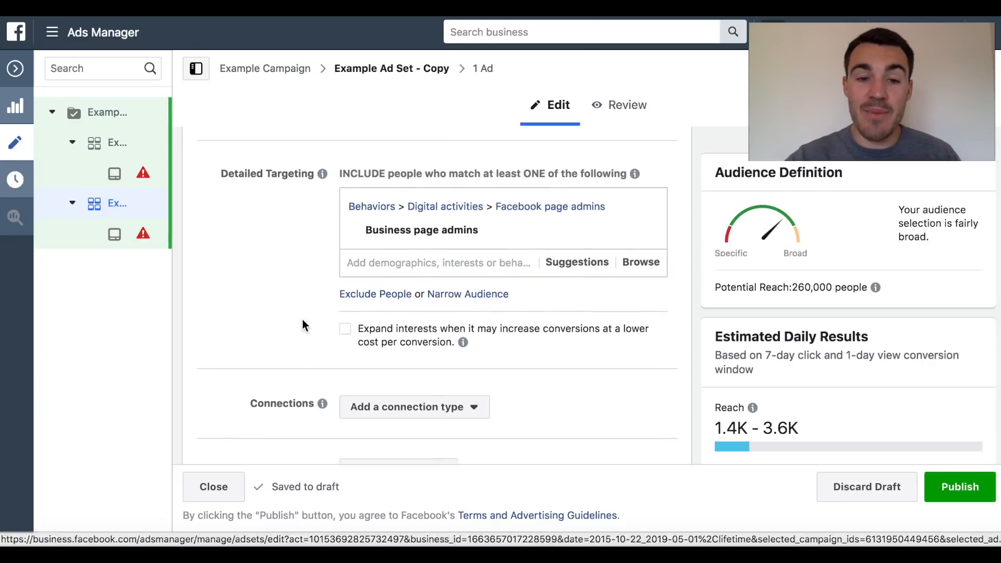
scroll(302, 321, "down", 4)
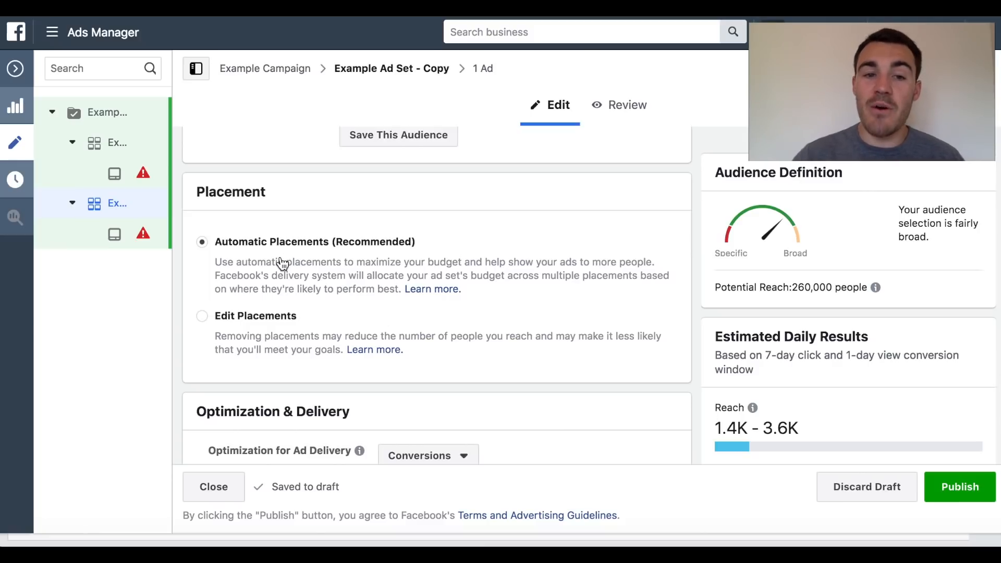
left_click(202, 316)
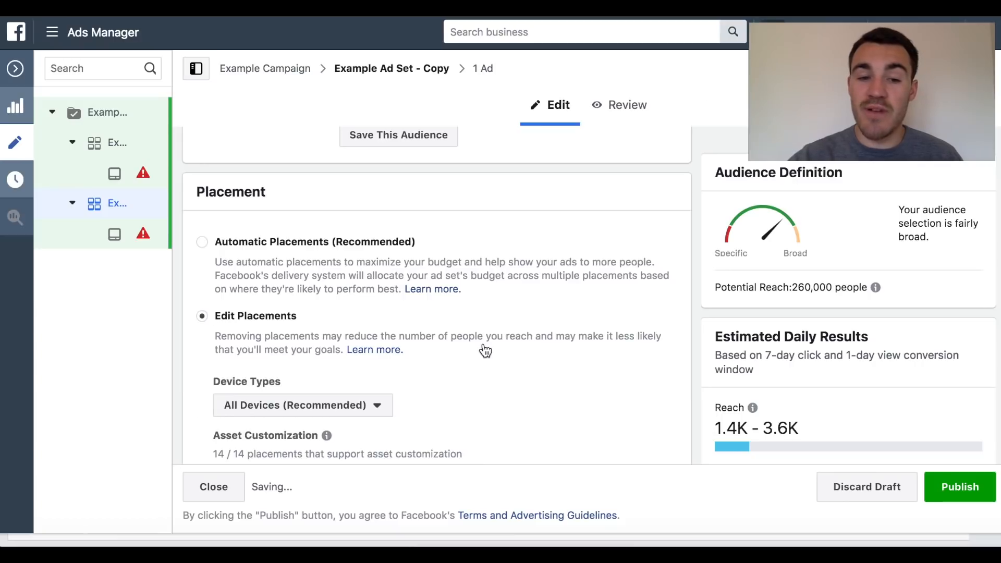
scroll(558, 346, "down", 3)
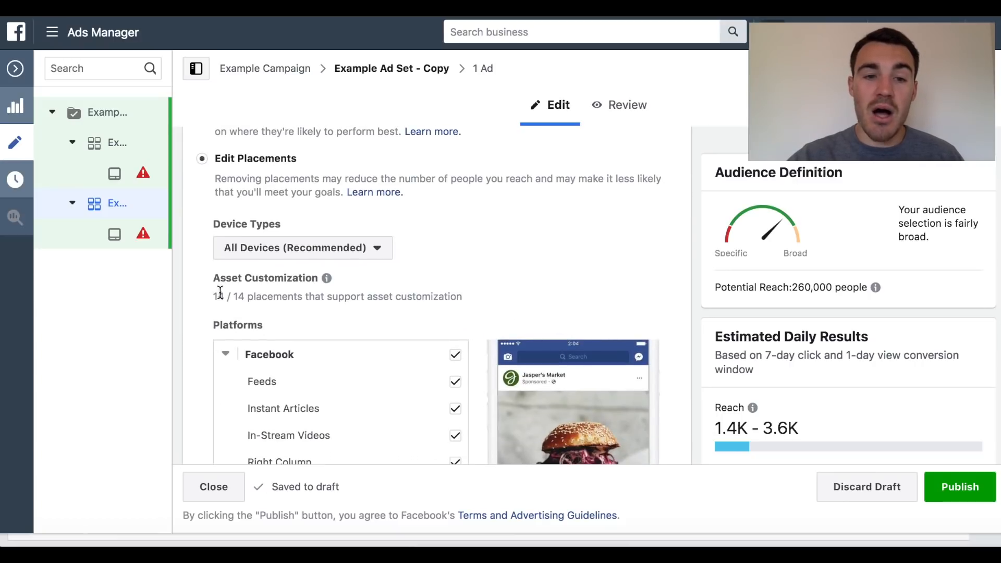
scroll(589, 236, "down", 2)
scroll(589, 236, "down", 1)
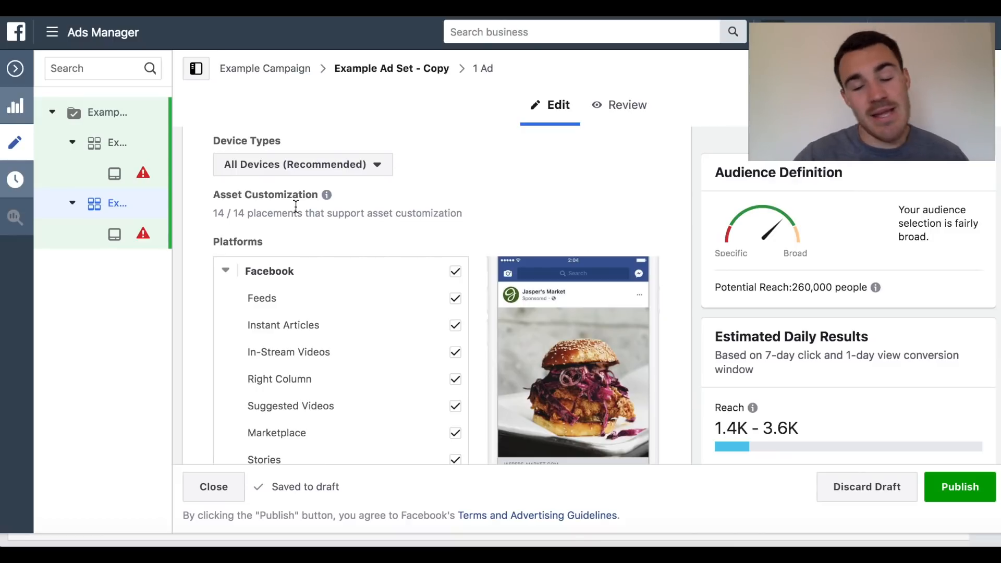
scroll(527, 167, "down", 2)
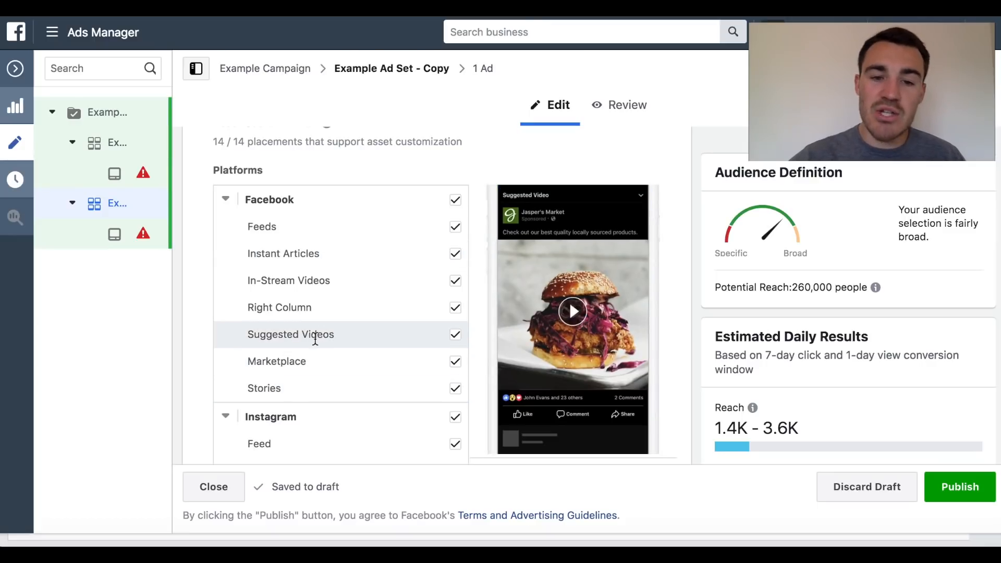
scroll(315, 339, "down", 3)
scroll(315, 339, "down", 1)
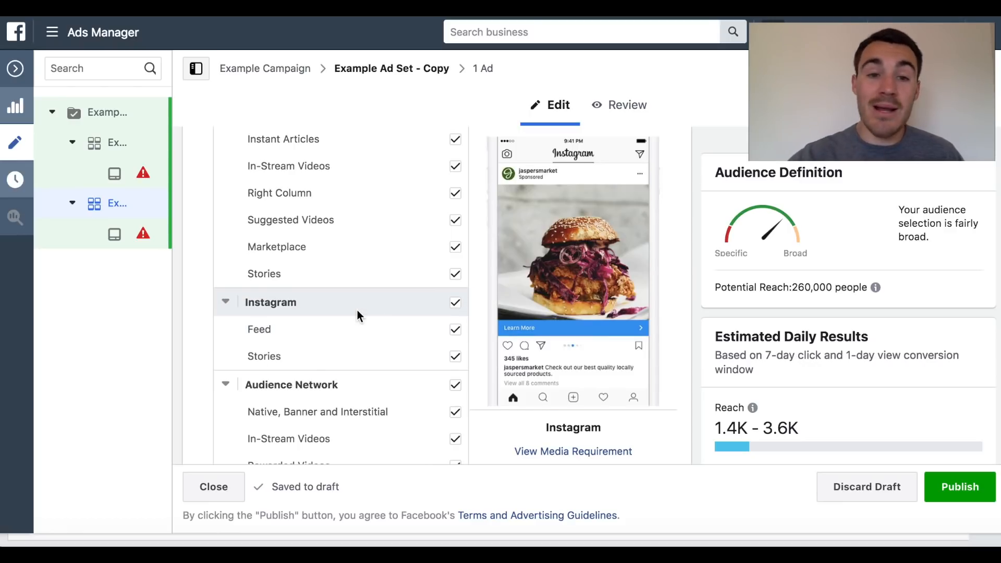
Examine the Instagram, Audience Network and Messenger placement options and the device types under Edit Placements in the copied ad set.
scroll(358, 311, "up", 2)
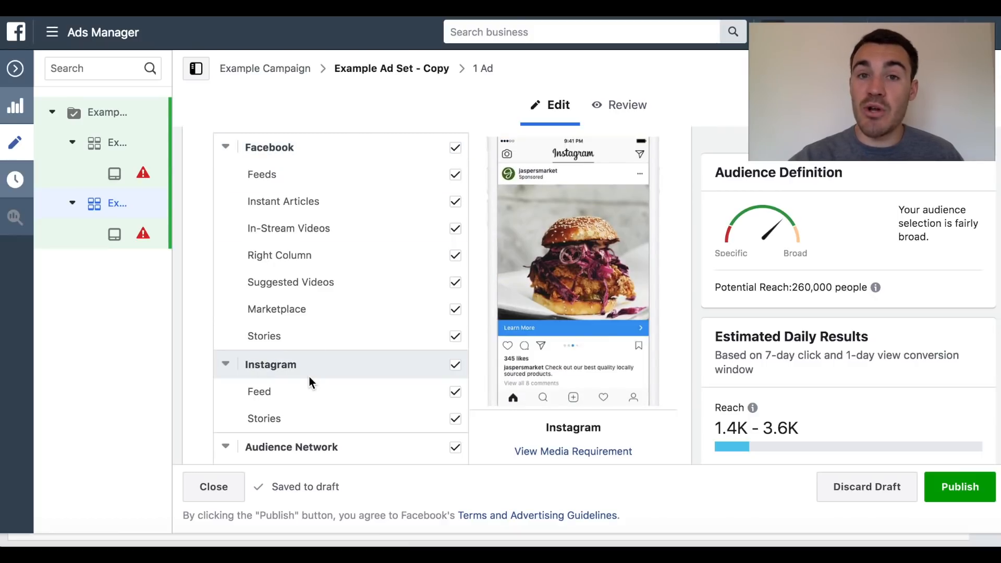
scroll(309, 382, "down", 3)
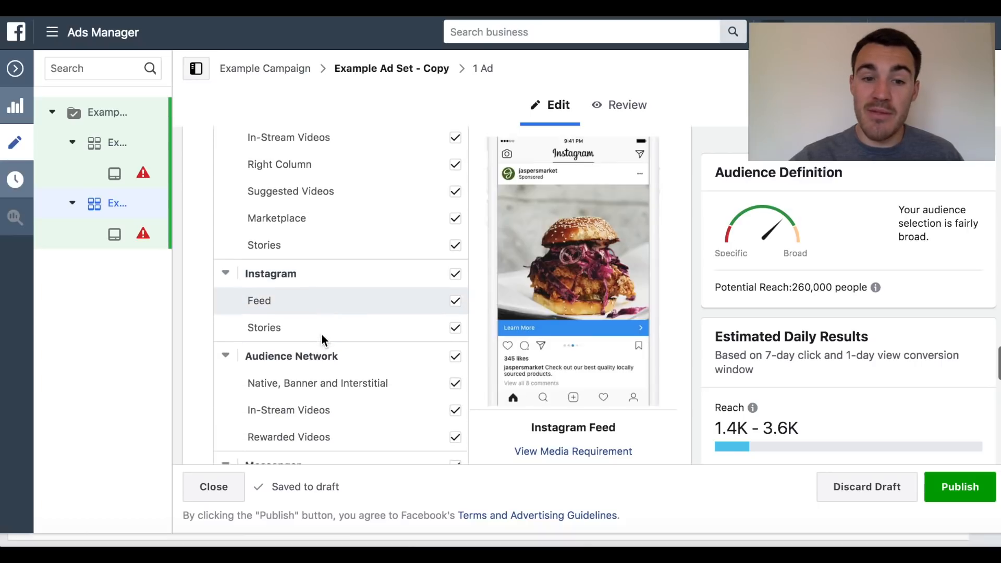
scroll(321, 333, "down", 1)
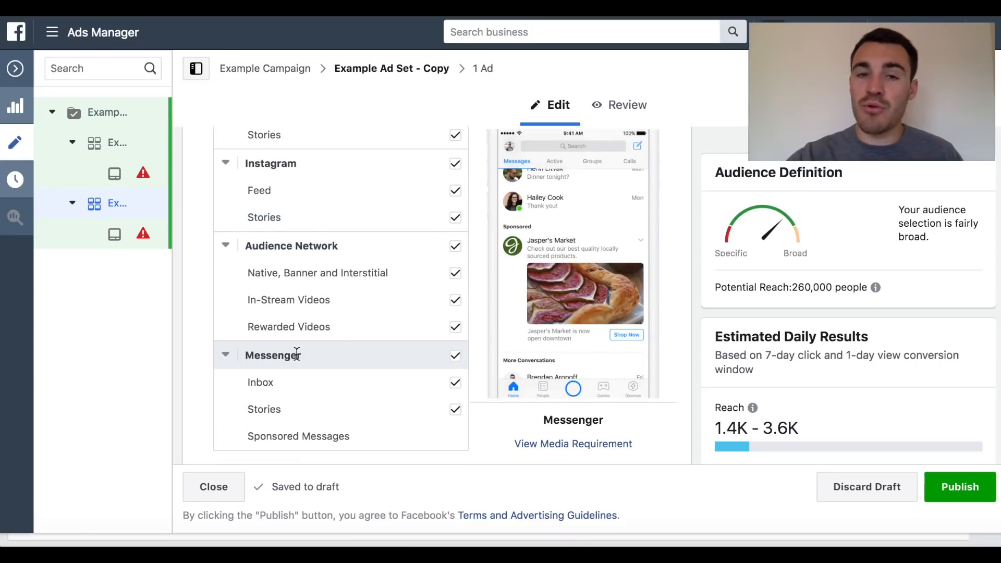
scroll(337, 315, "up", 7)
scroll(336, 308, "up", 1)
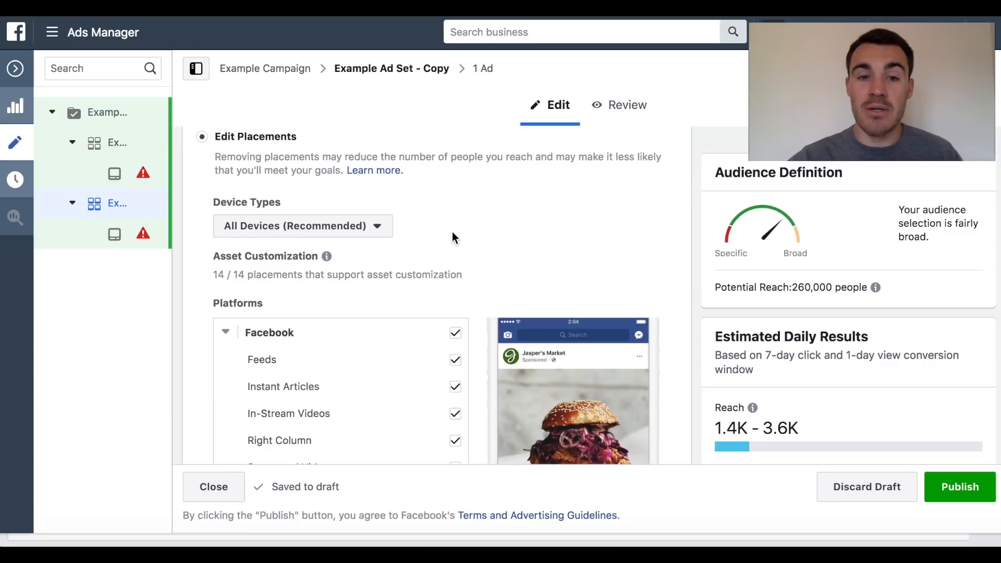
scroll(501, 224, "down", 1)
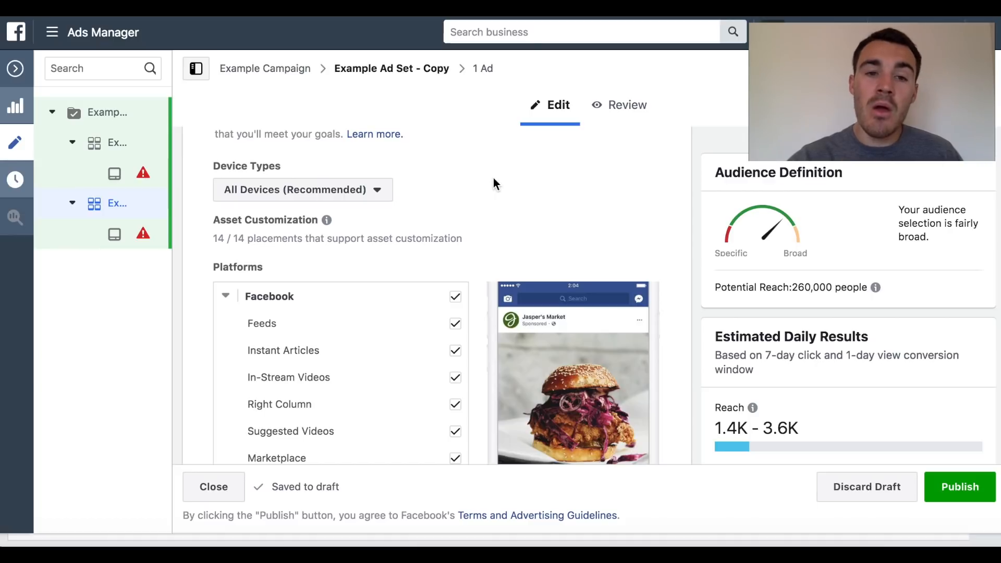
scroll(493, 178, "up", 4)
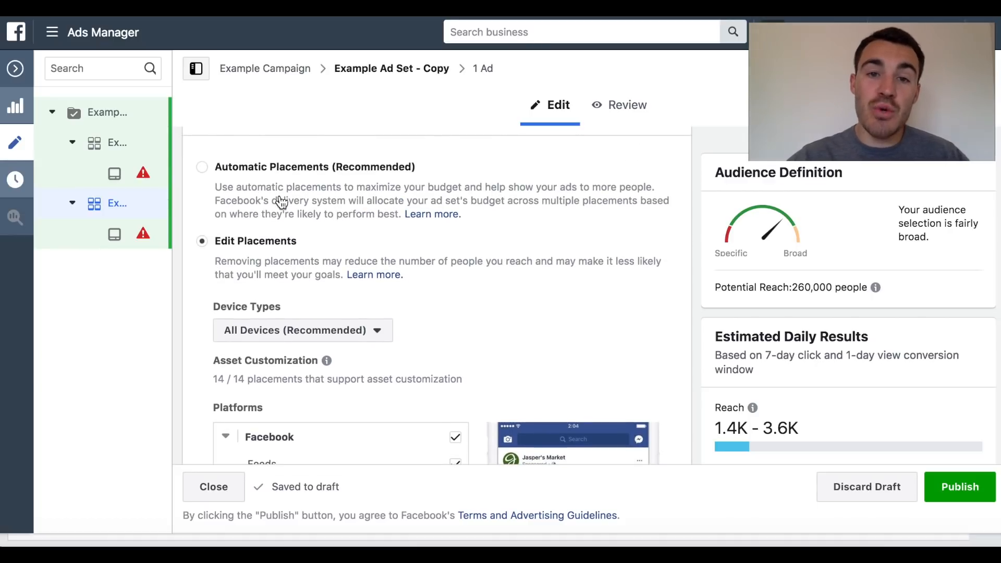
Review the copied ad set's detailed targeting and conversion event settings alongside its Placement section.
scroll(281, 203, "up", 12)
scroll(395, 216, "down", 3)
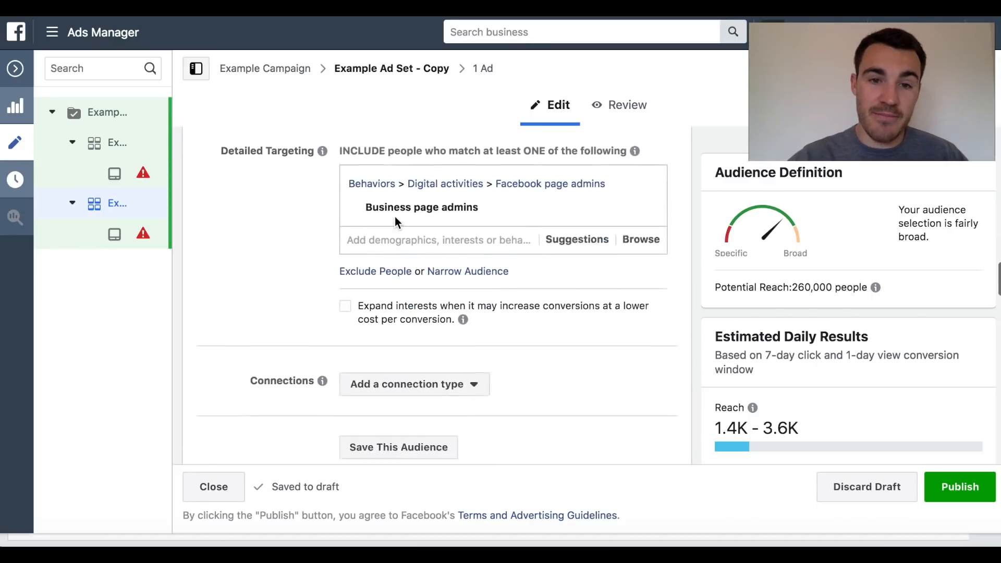
scroll(395, 217, "down", 7)
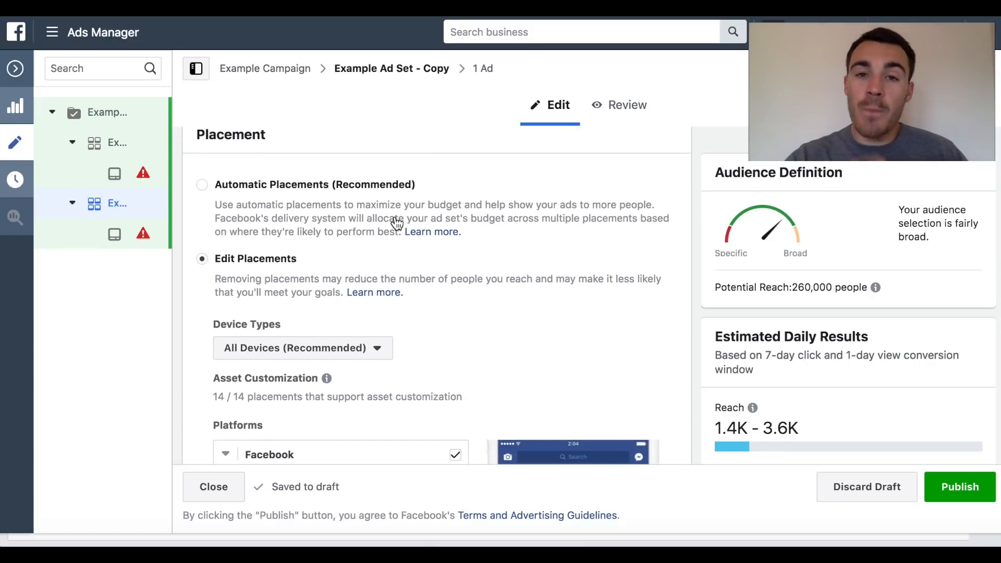
scroll(396, 224, "up", 20)
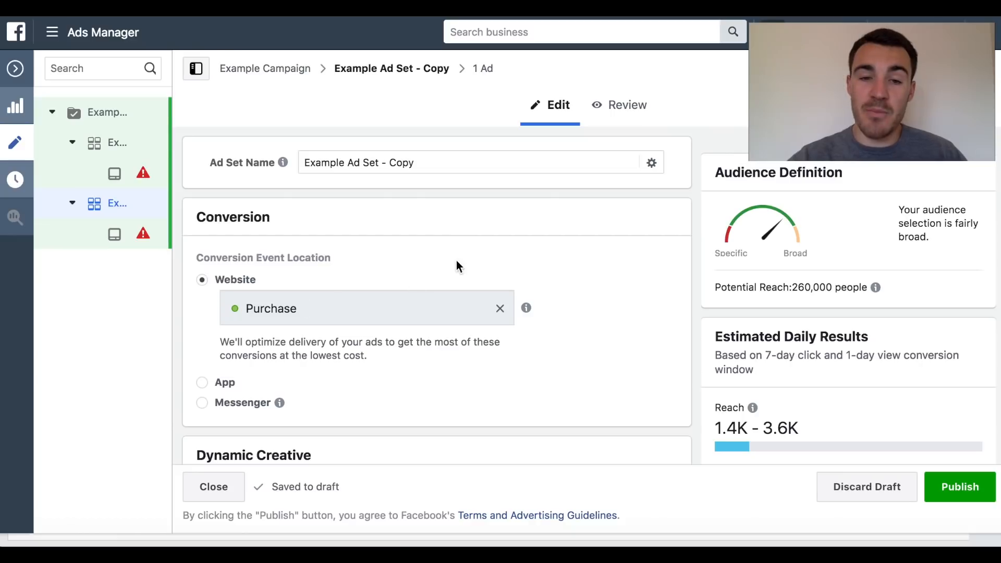
scroll(456, 261, "down", 12)
scroll(456, 261, "down", 12)
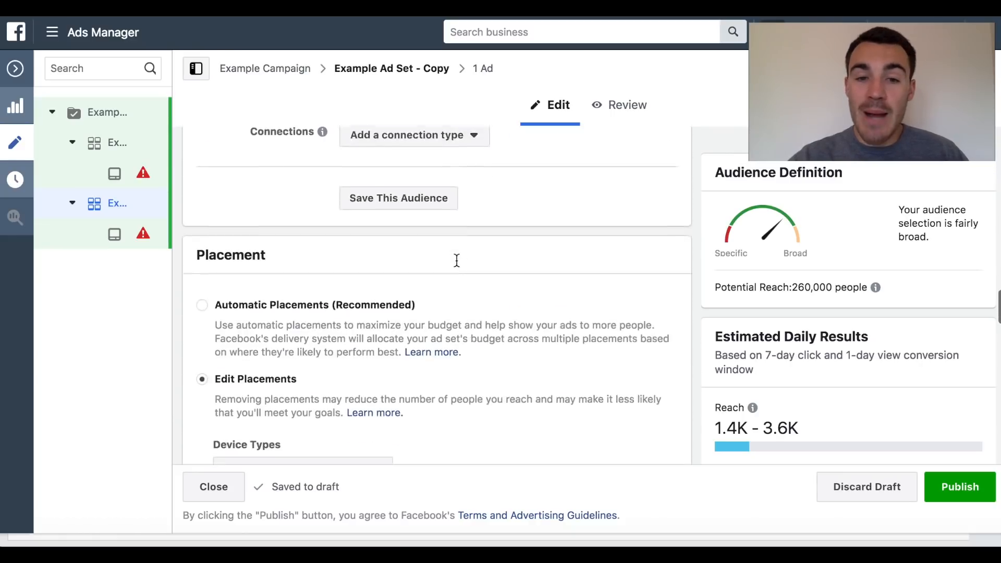
Compare the platforms under Edit Placements with the automatic option and set the copied ad set to Automatic Placements.
scroll(390, 212, "up", 2)
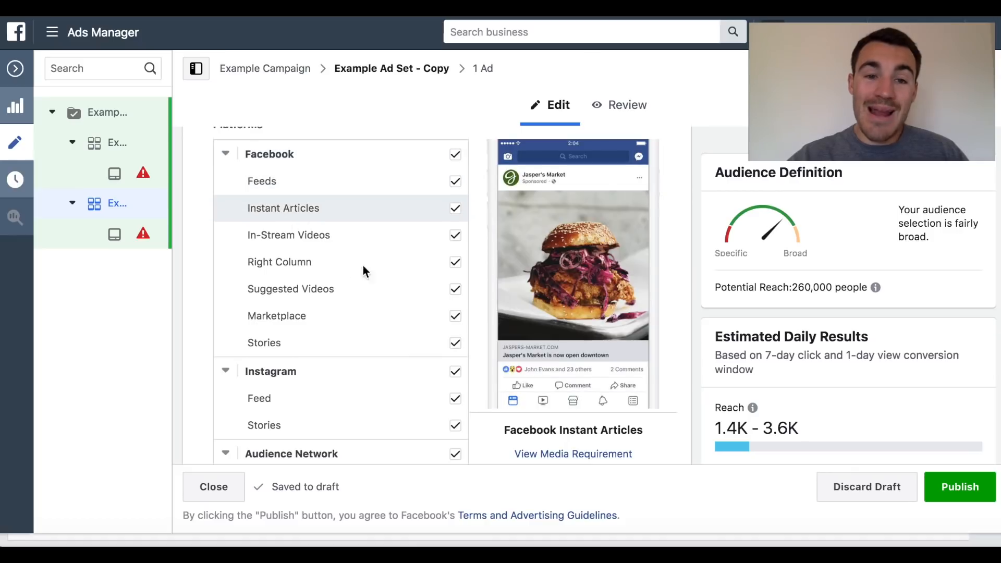
scroll(373, 297, "down", 4)
scroll(373, 297, "down", 2)
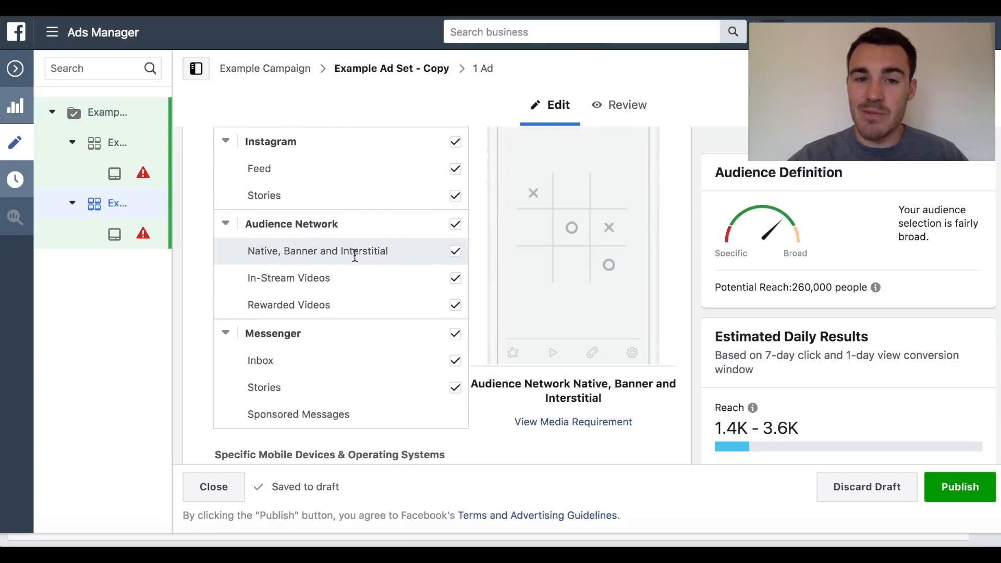
scroll(355, 255, "up", 10)
scroll(413, 308, "down", 12)
scroll(409, 286, "up", 15)
left_click(203, 187)
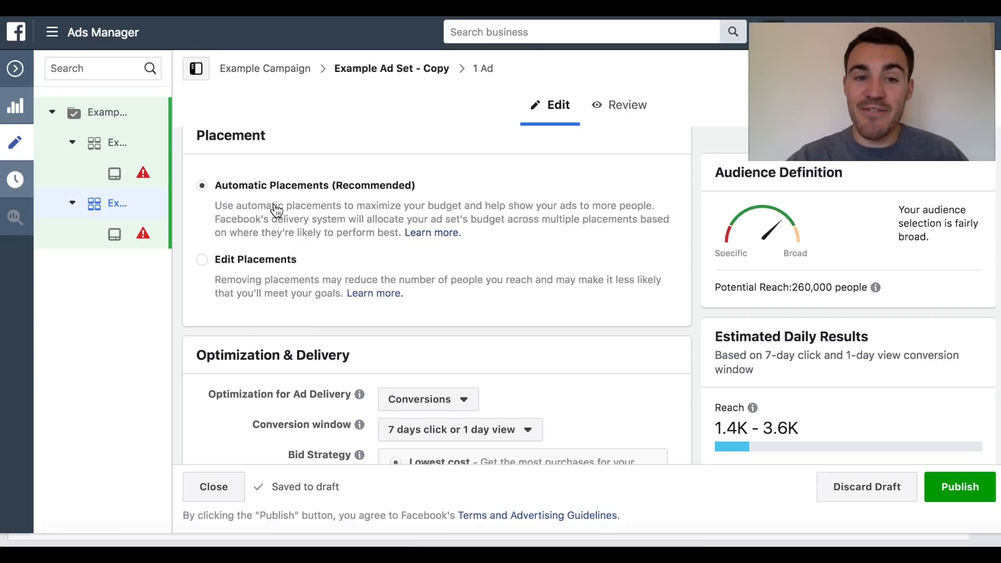
left_click(203, 261)
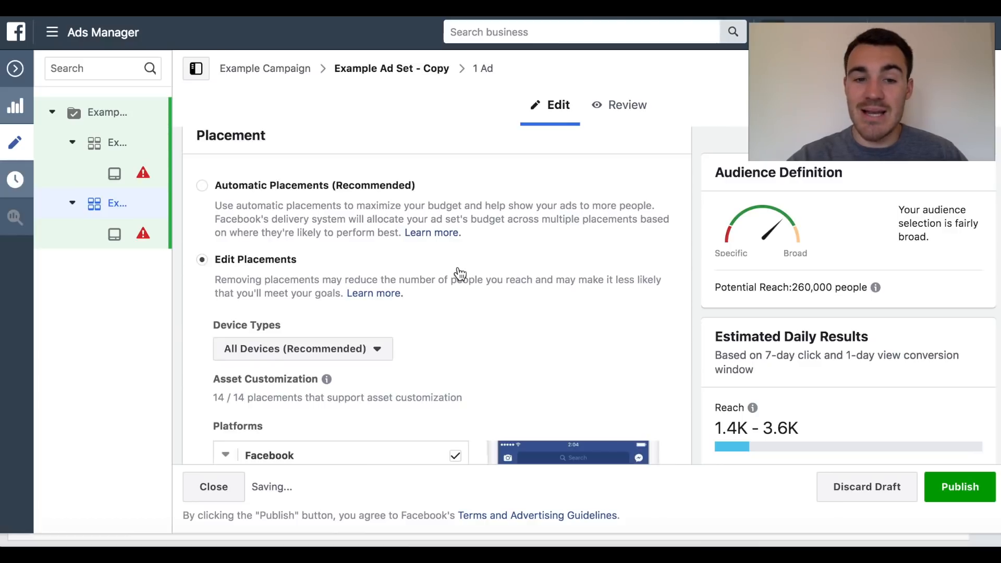
scroll(456, 268, "down", 4)
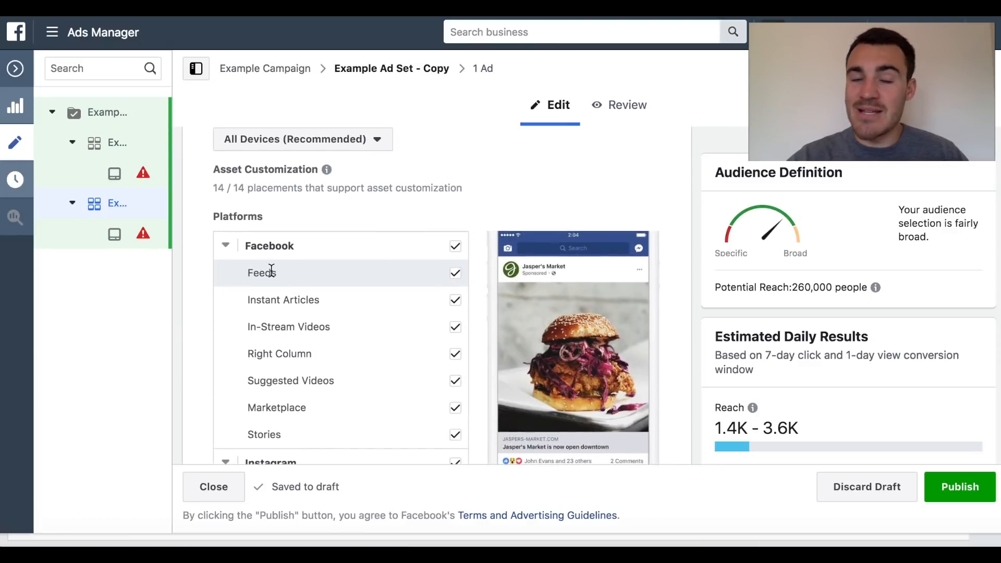
scroll(330, 276, "down", 2)
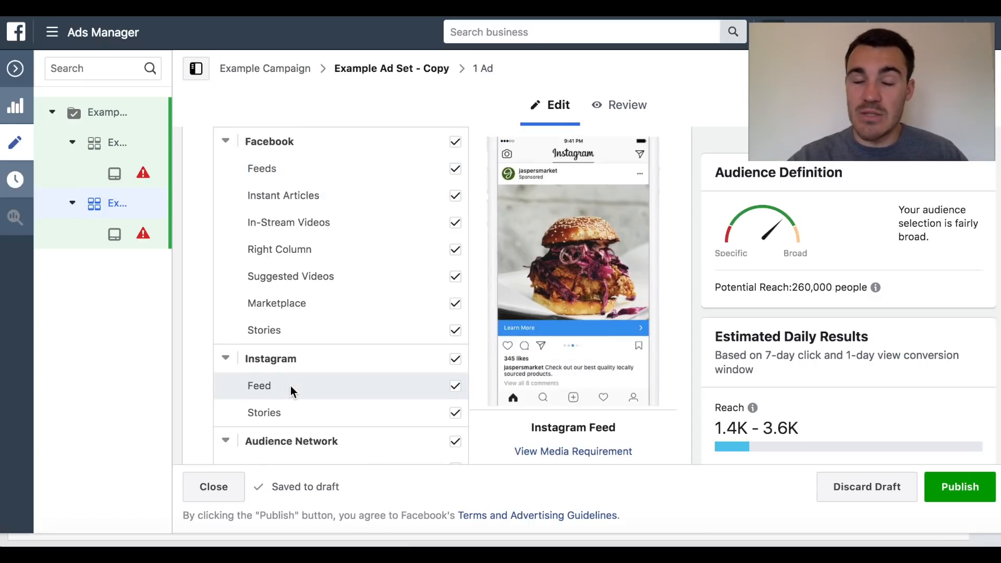
scroll(364, 302, "up", 6)
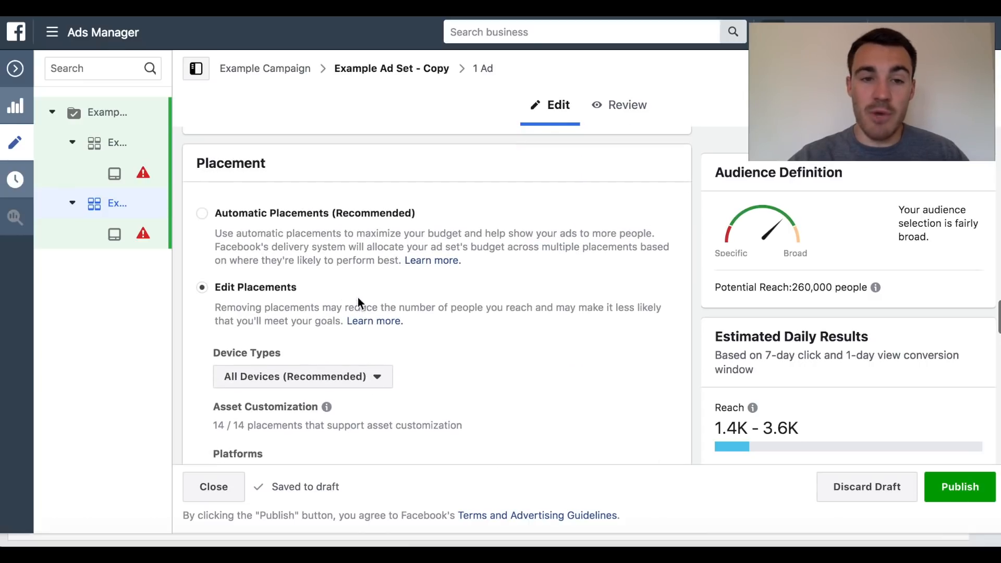
left_click(203, 213)
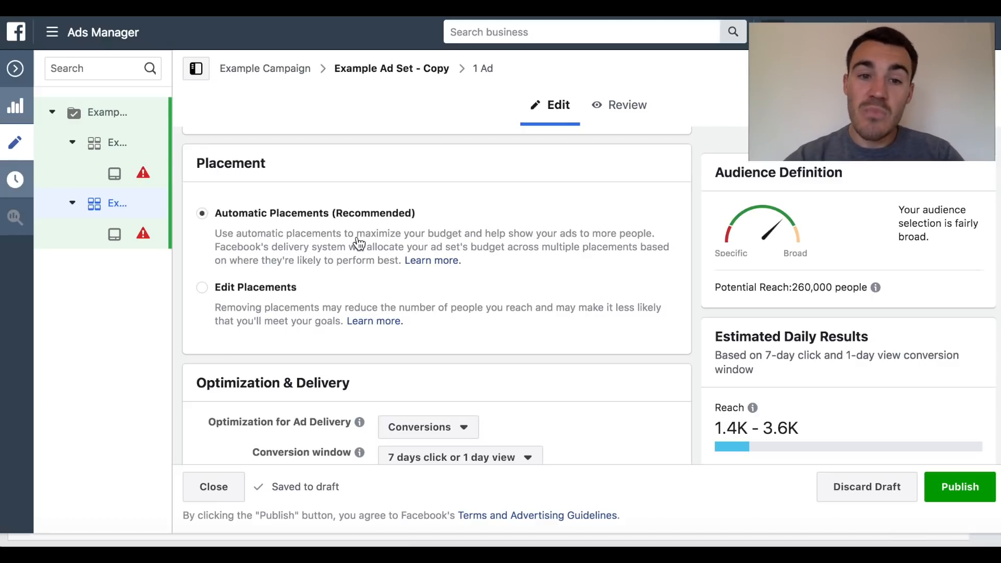
Examine the Optimization for Ad Delivery choices in the copied ad set and keep Conversions selected.
scroll(447, 254, "down", 4)
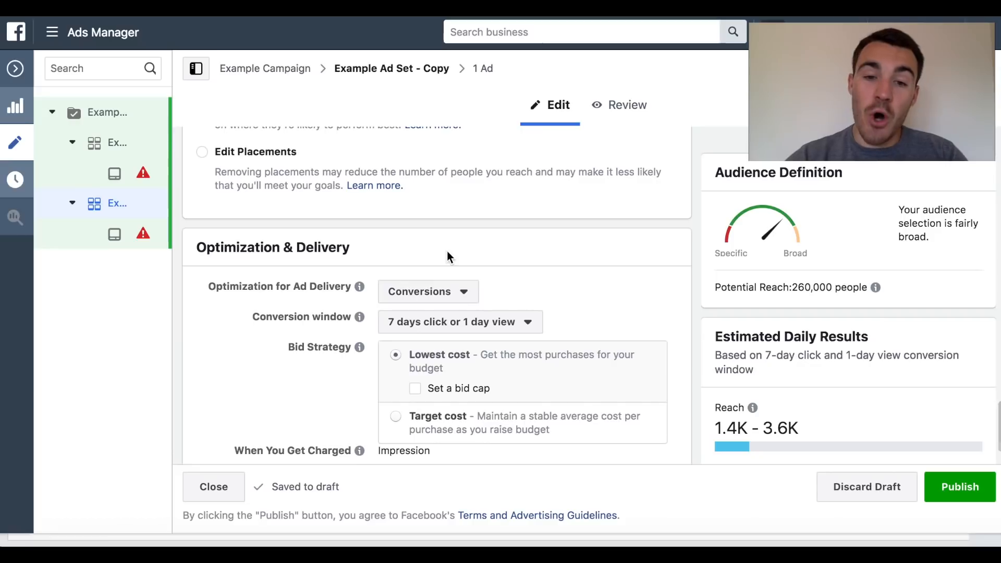
scroll(609, 276, "down", 2)
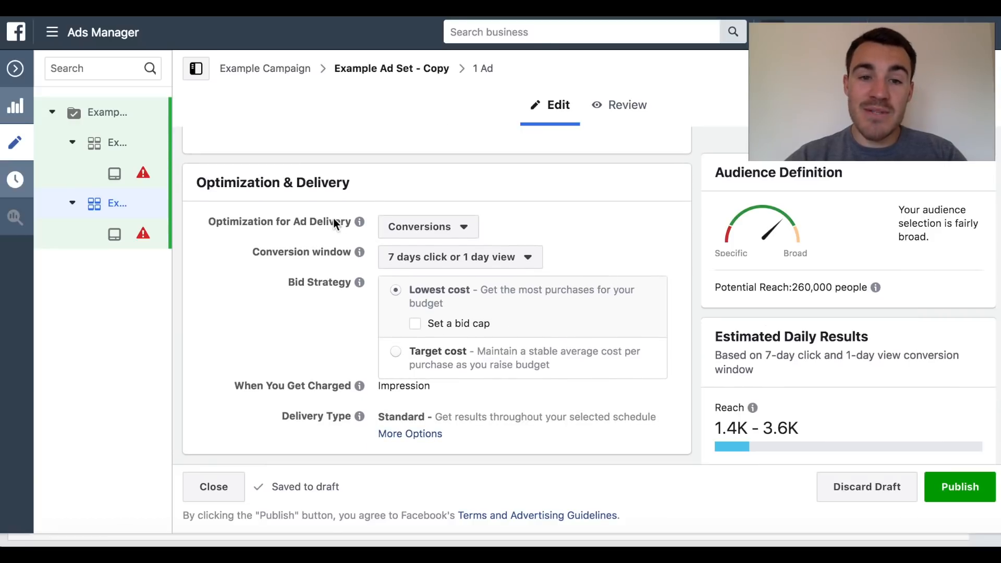
left_click(472, 236)
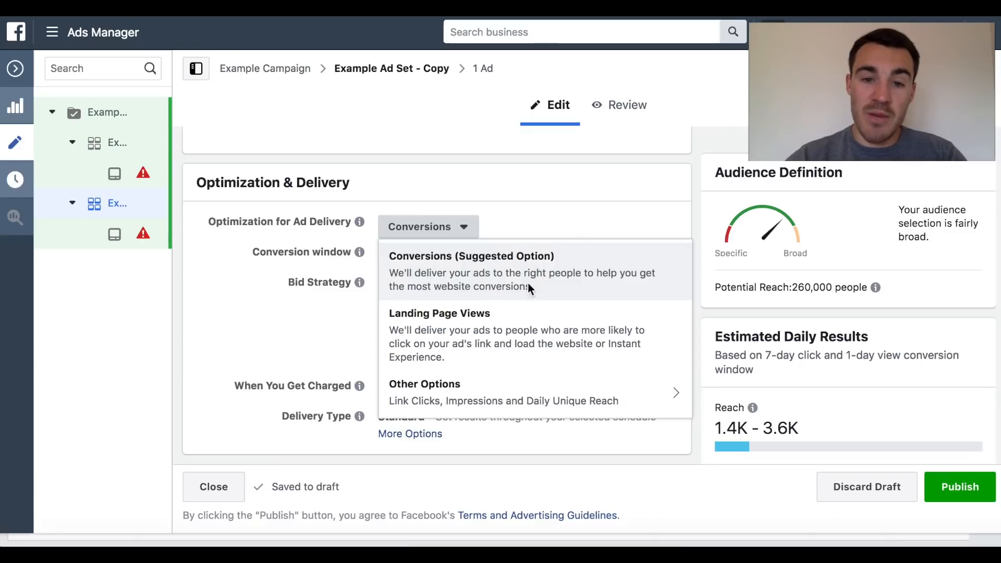
mouse_move(555, 391)
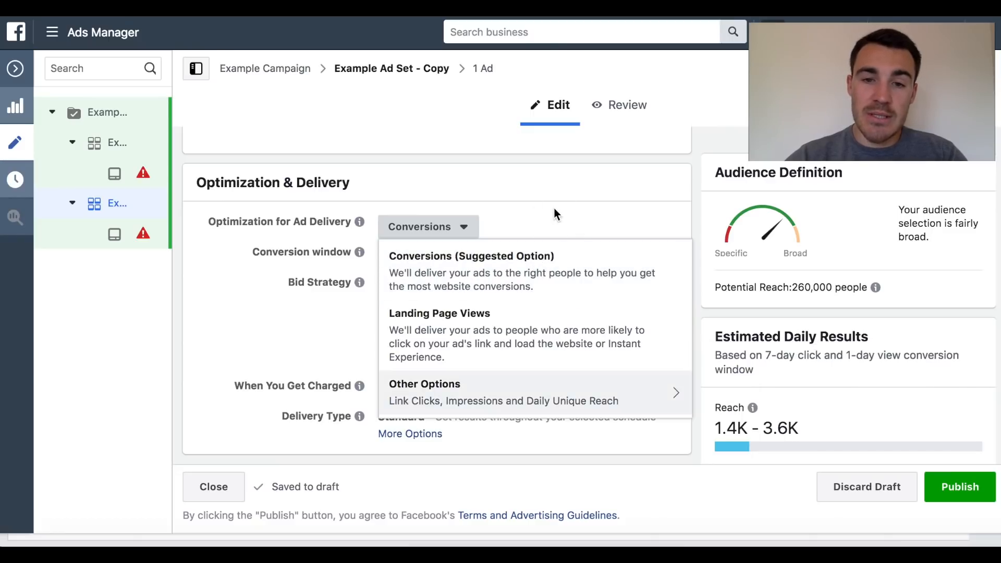
left_click(574, 208)
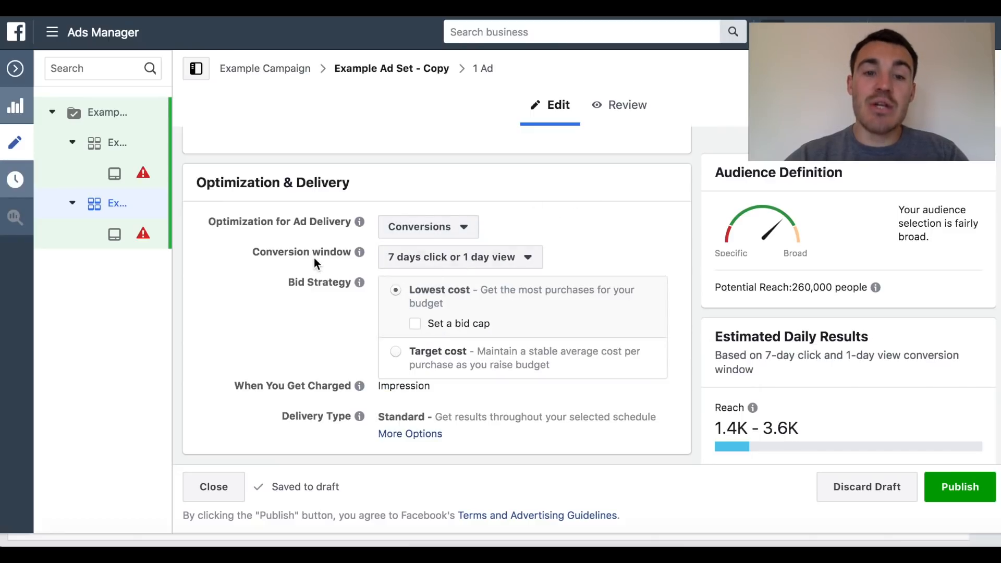
Try a 1 day click conversion window in the copied ad set and return it to 7 days click or 1 day view.
mouse_move(358, 252)
left_click(529, 261)
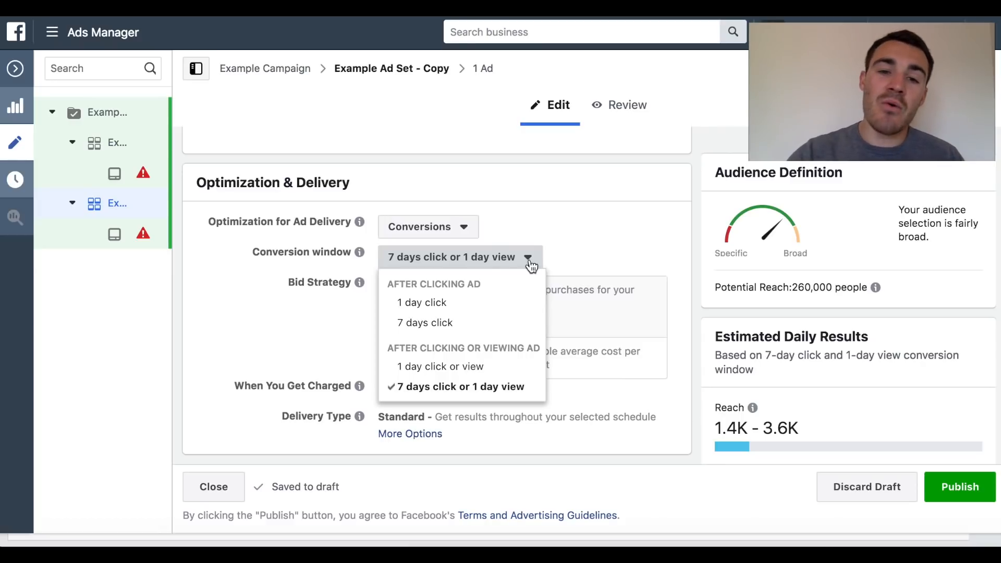
mouse_move(359, 254)
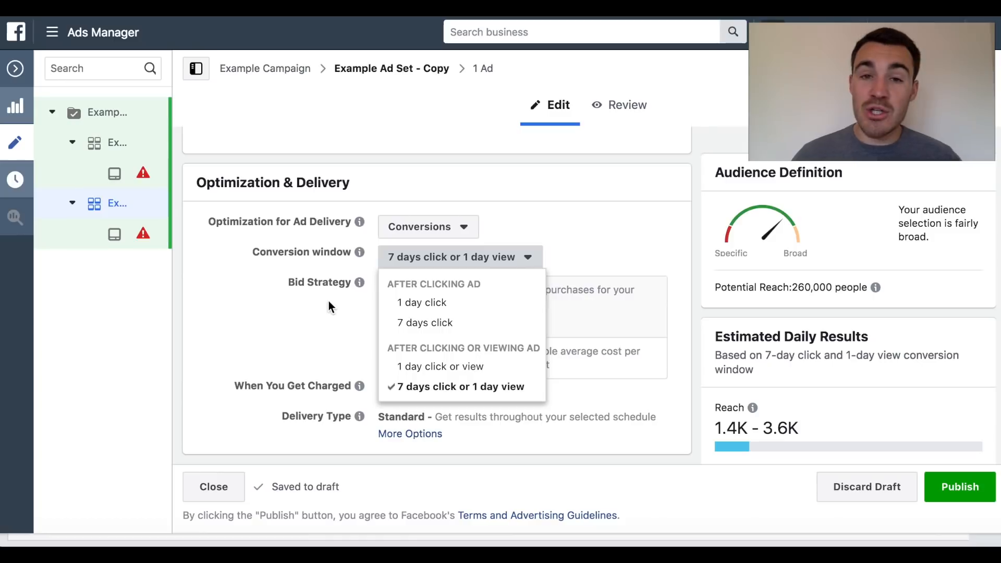
left_click(417, 303)
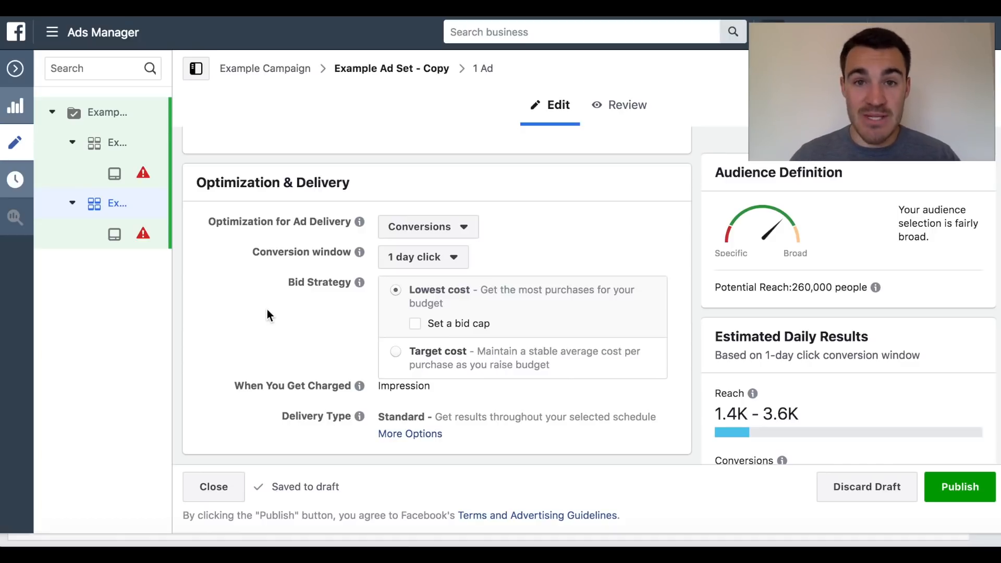
left_click(453, 259)
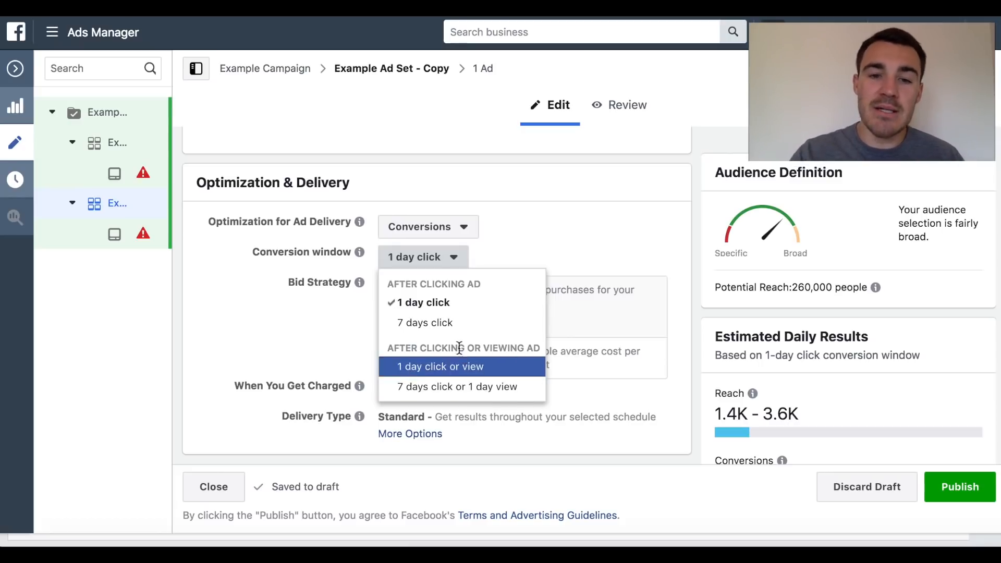
left_click(455, 390)
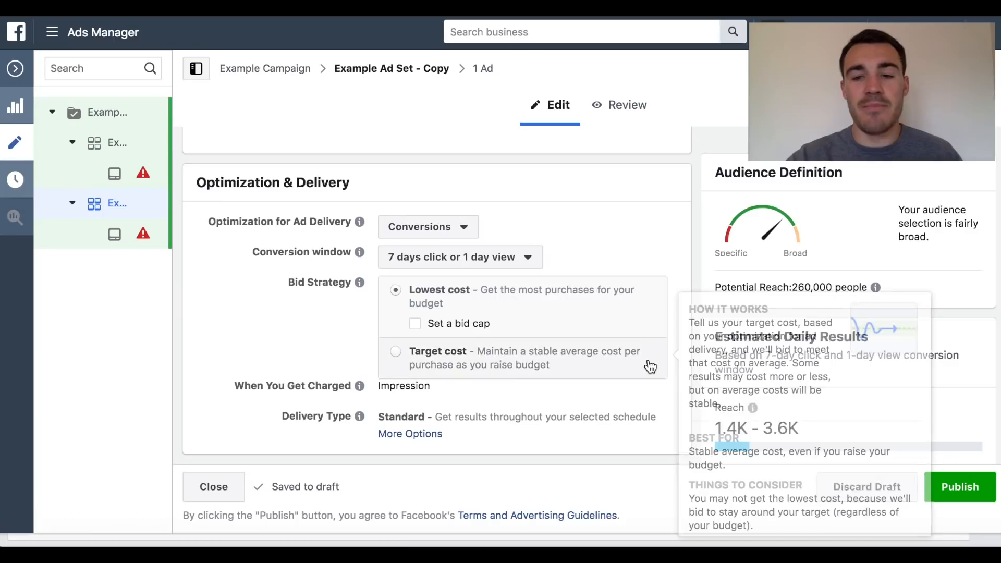
Review the copied ad set's conversion event, location, age, gender and detailed targeting settings from start to finish.
scroll(648, 363, "up", 5)
scroll(648, 361, "up", 15)
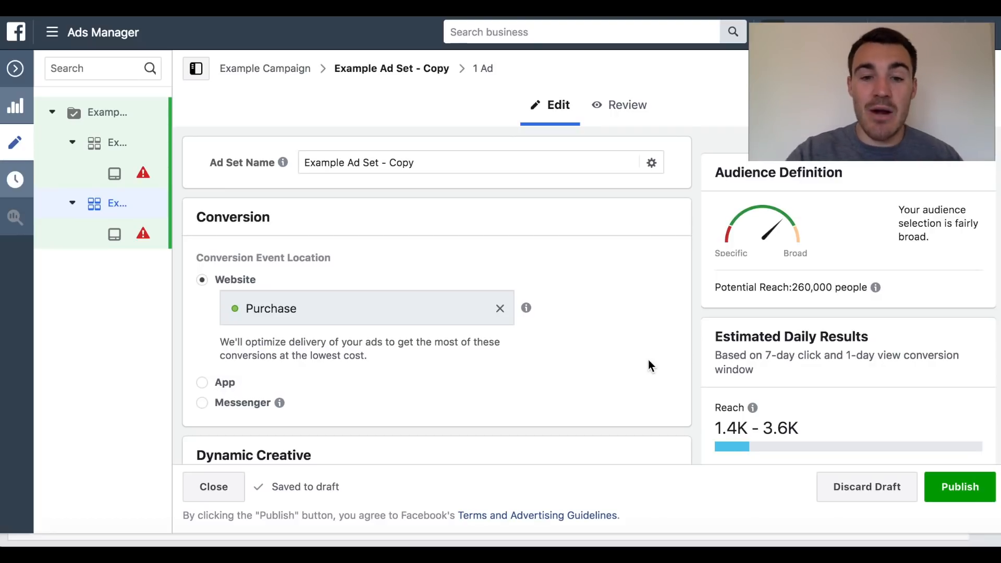
scroll(649, 363, "down", 12)
scroll(649, 359, "down", 1)
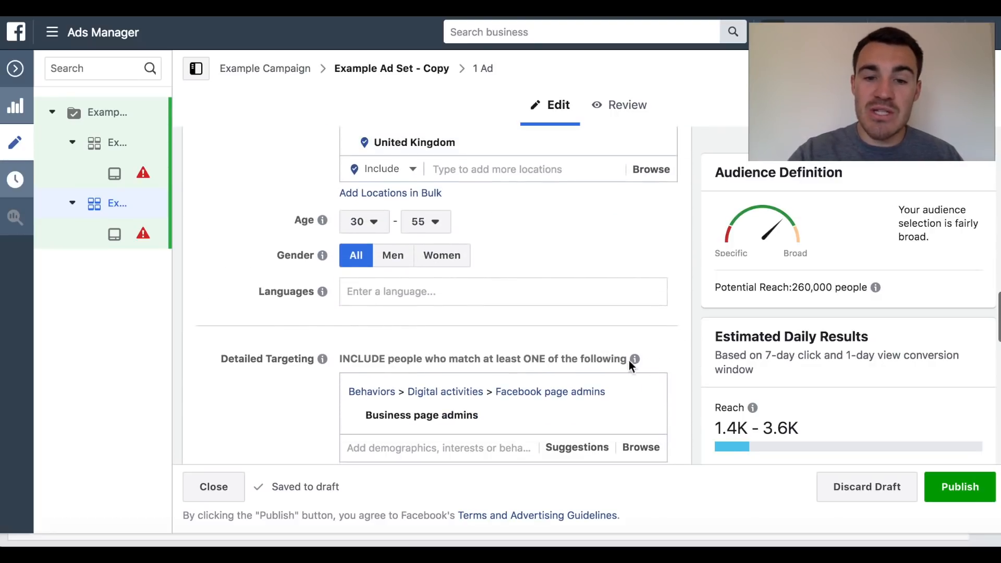
mouse_move(446, 417)
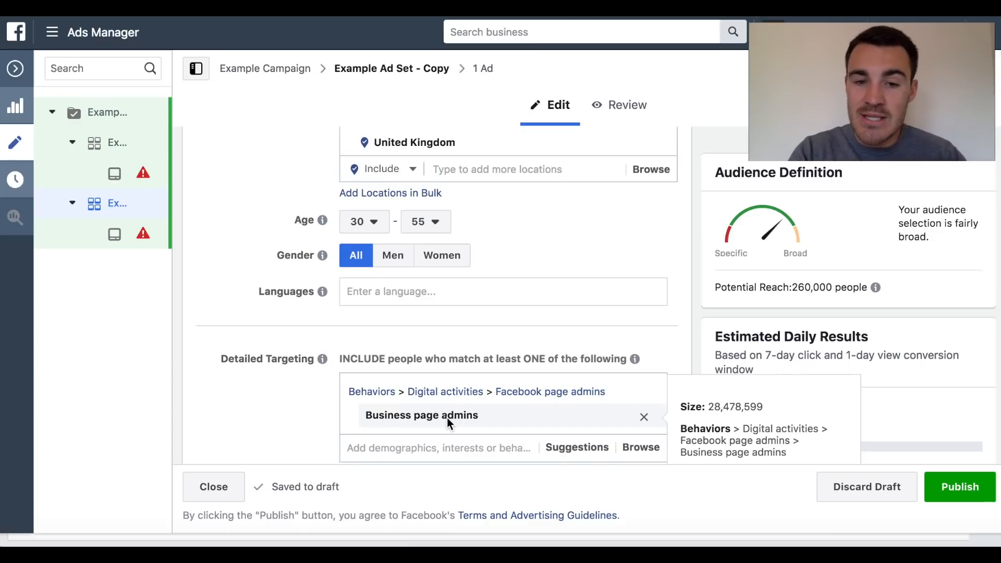
scroll(448, 421, "down", 1)
scroll(458, 317, "up", 3)
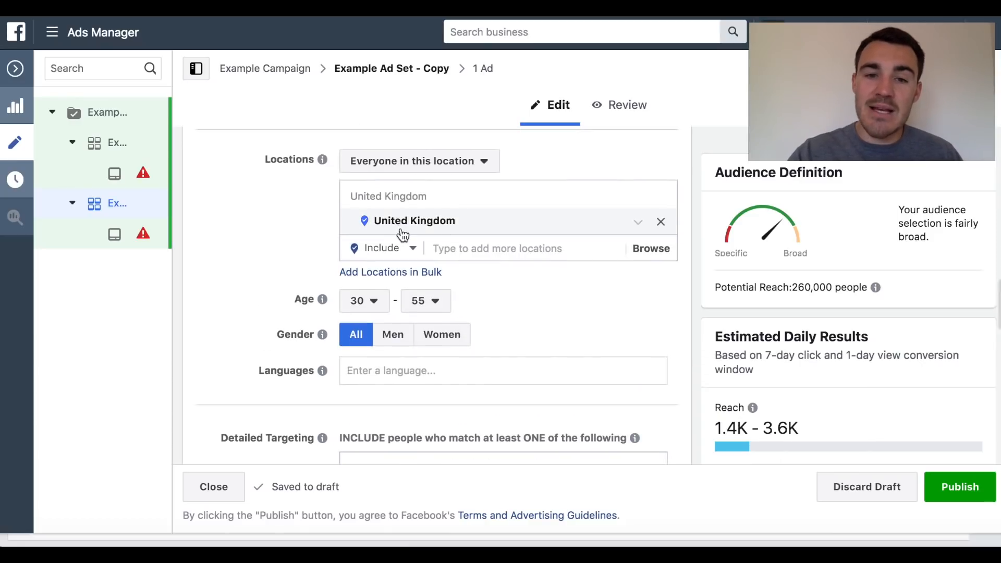
scroll(545, 327, "down", 10)
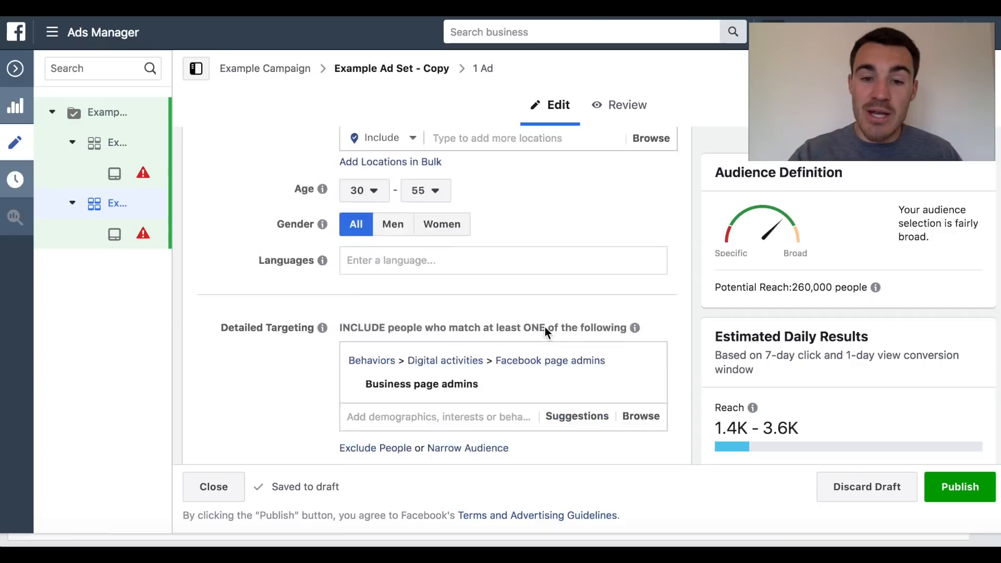
scroll(295, 270, "down", 4)
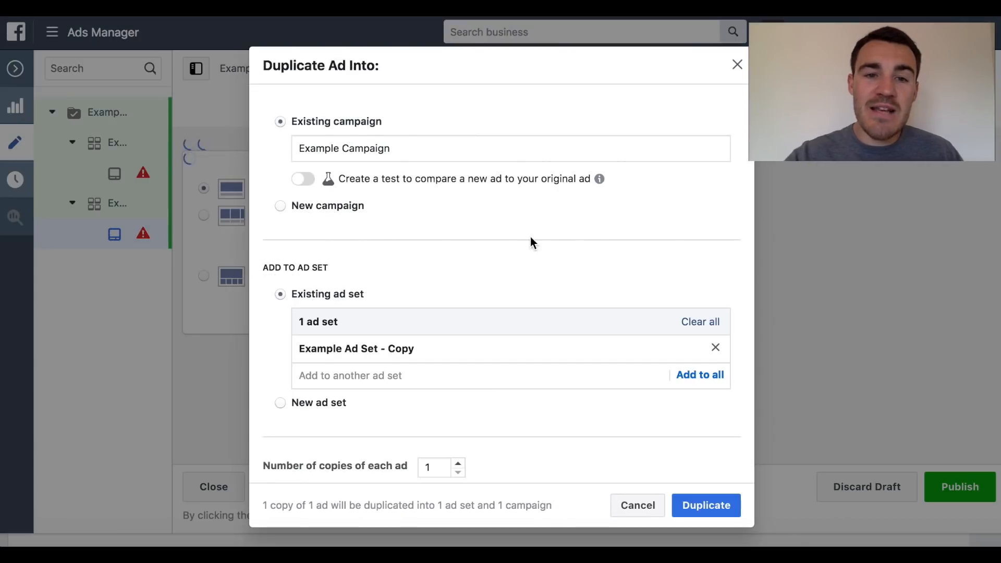
Dismiss the Duplicate Ad Into dialog without duplicating the ad.
left_click(737, 65)
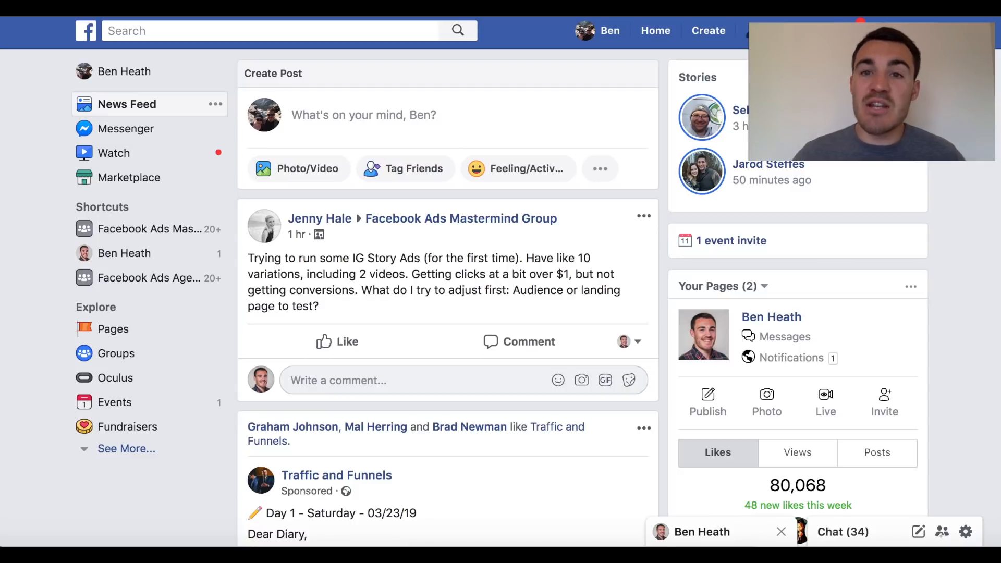
Search Facebook for Digital Marketer, open the DigitalMarketer page from the results and dismiss its chat popup.
left_click(368, 28)
type("Di")
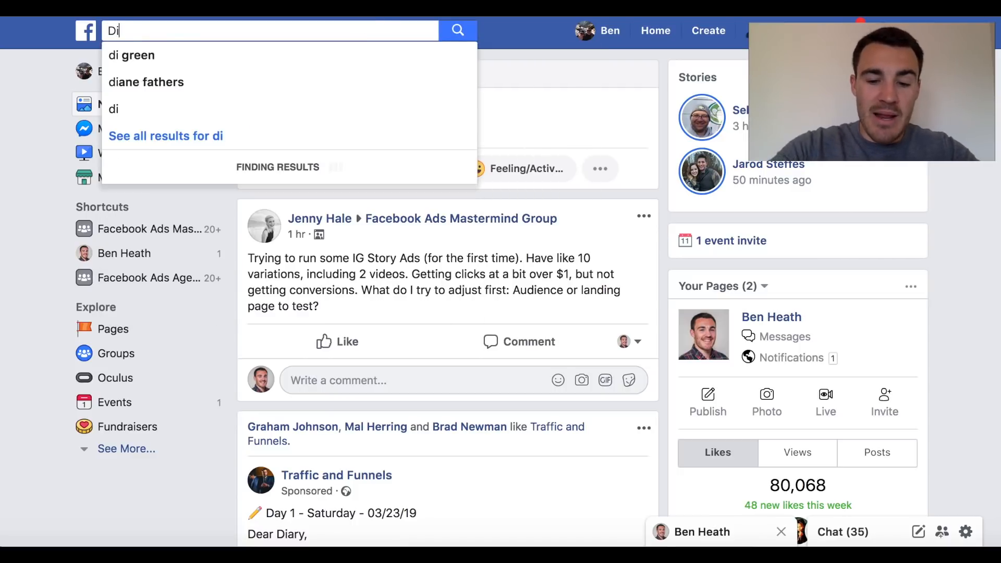
type("git")
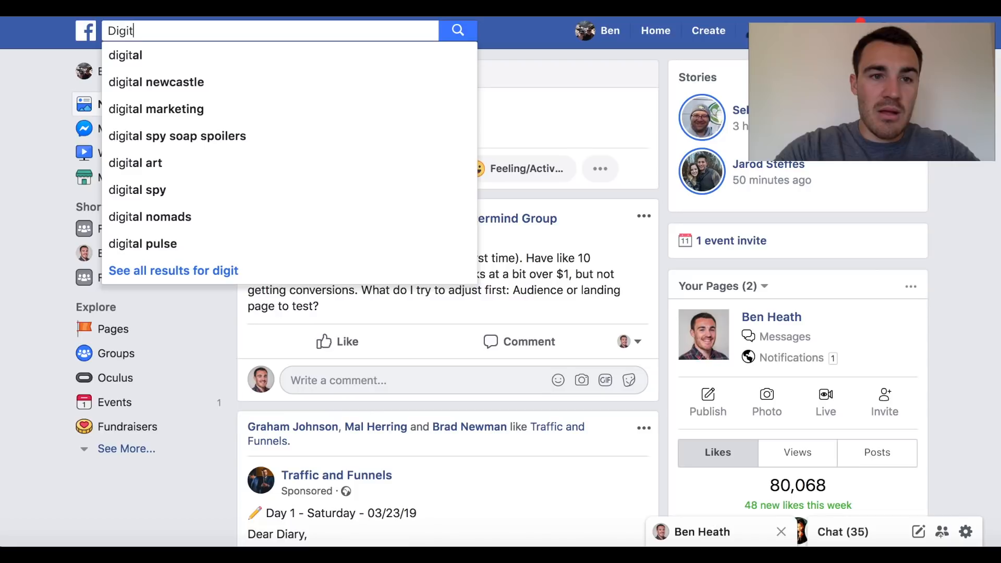
type("al Marketer")
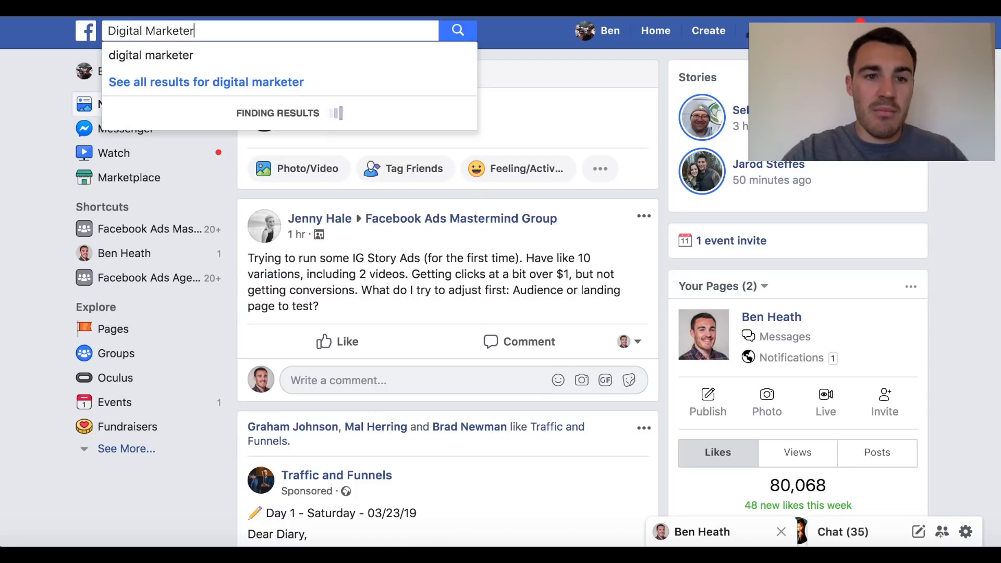
left_click(307, 55)
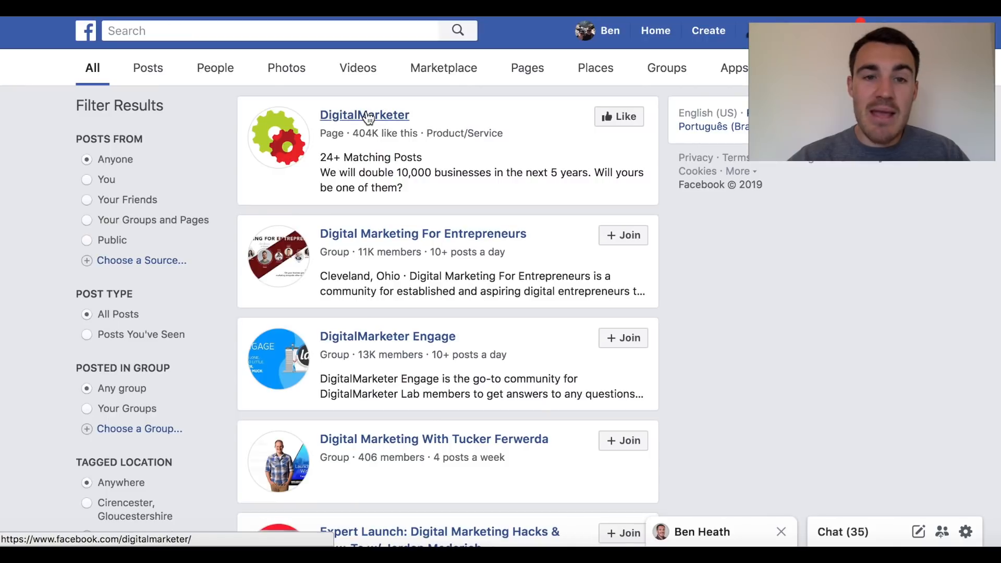
left_click(367, 116)
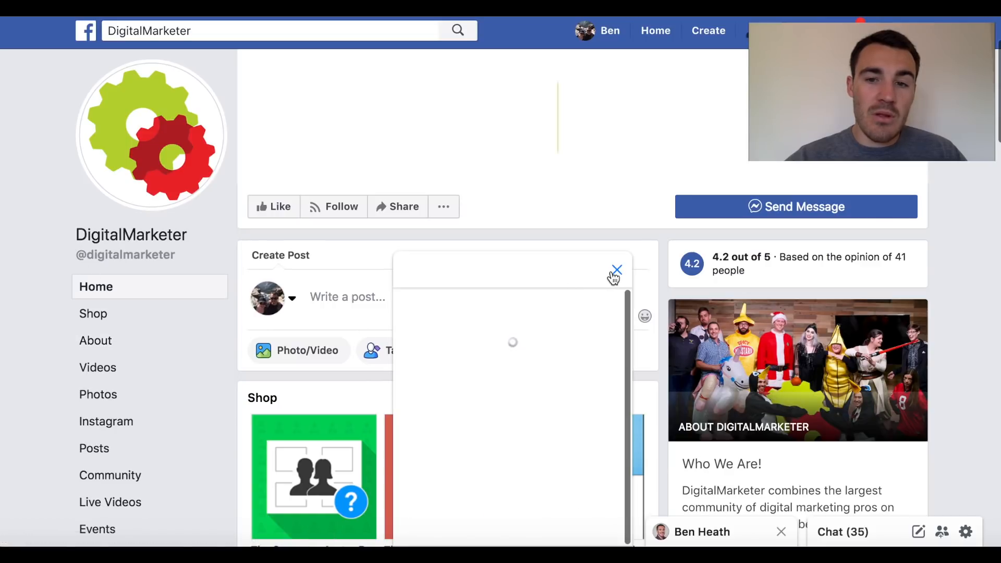
left_click(618, 271)
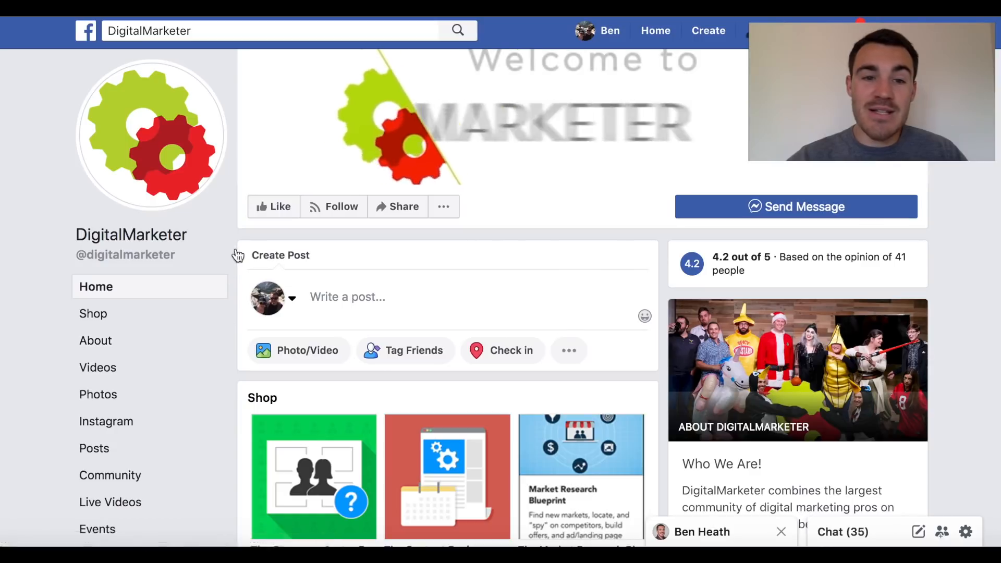
Open the Info and Ads section of the DigitalMarketer page.
scroll(229, 258, "down", 2)
scroll(229, 255, "down", 1)
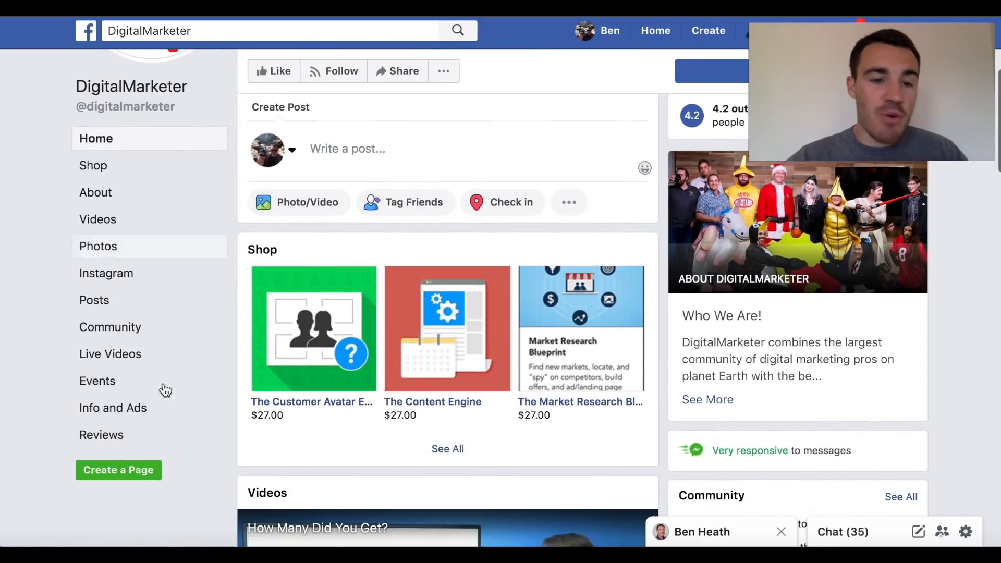
left_click(145, 411)
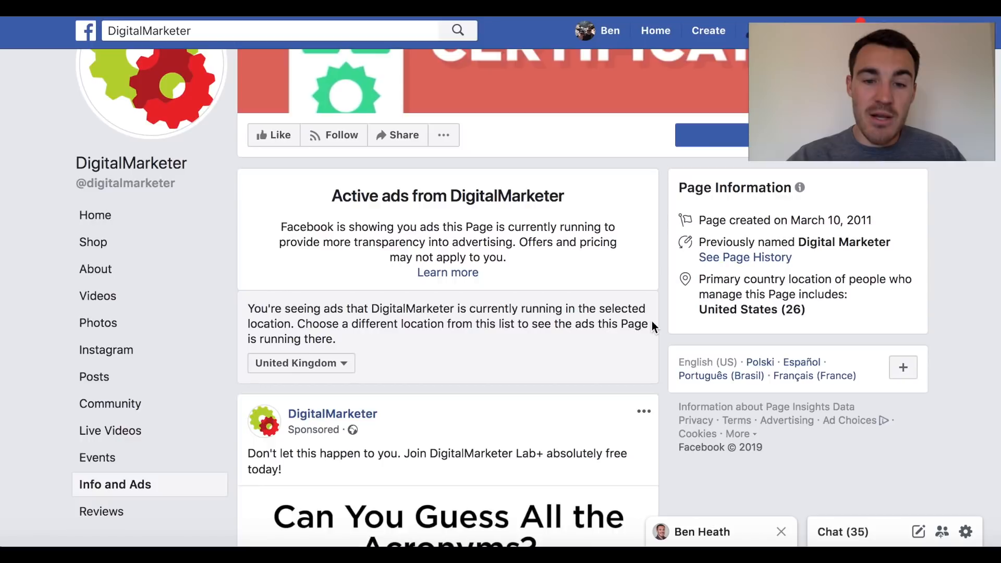
Skim the active ads DigitalMarketer is running in the United Kingdom and return to the first ad.
scroll(652, 321, "down", 3)
scroll(651, 323, "down", 10)
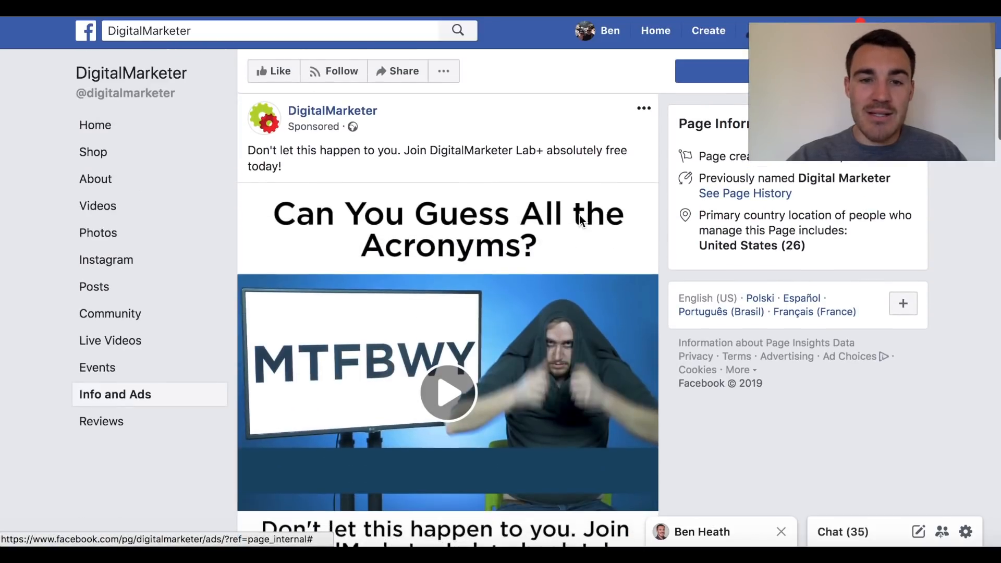
scroll(548, 333, "down", 12)
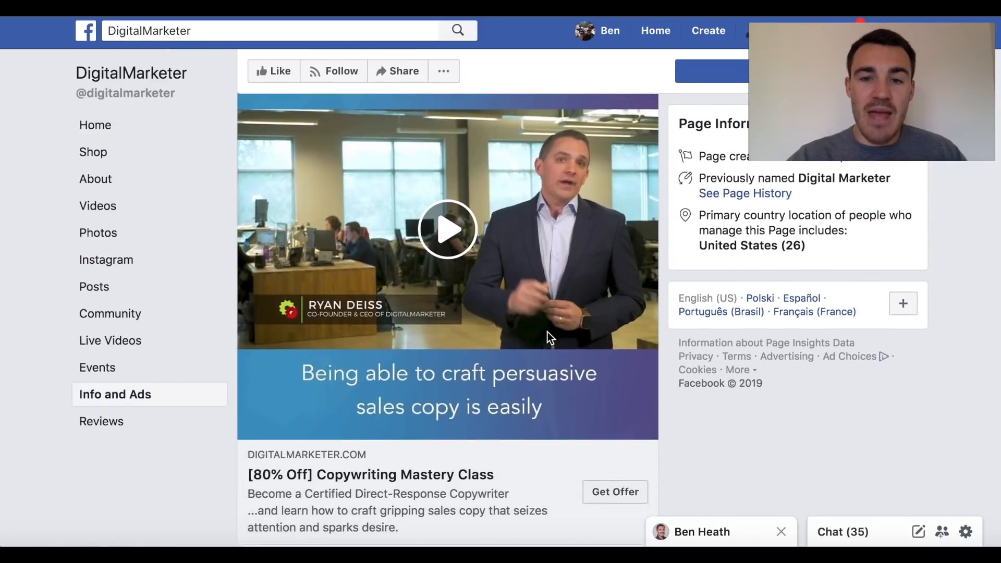
scroll(547, 333, "down", 12)
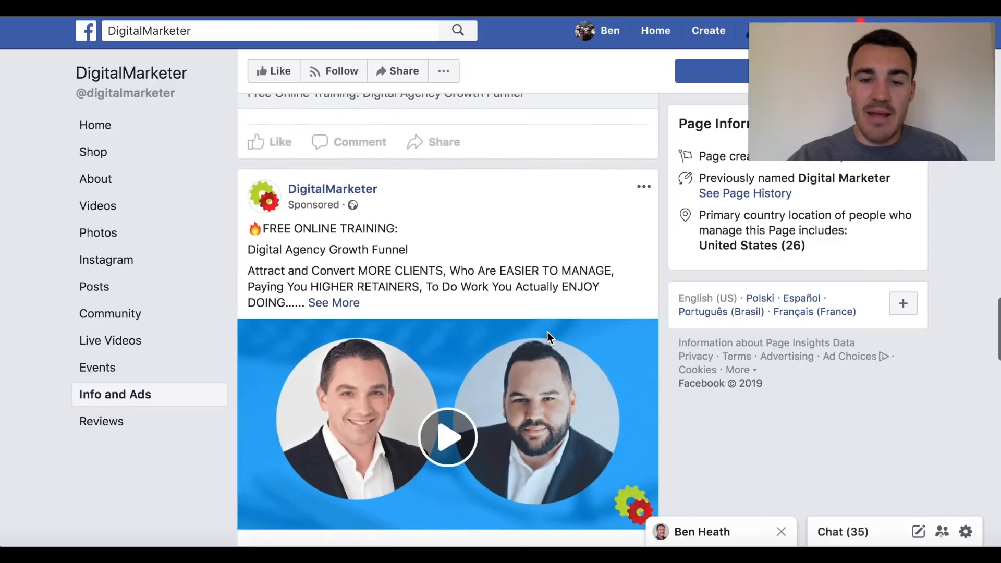
scroll(511, 424, "down", 10)
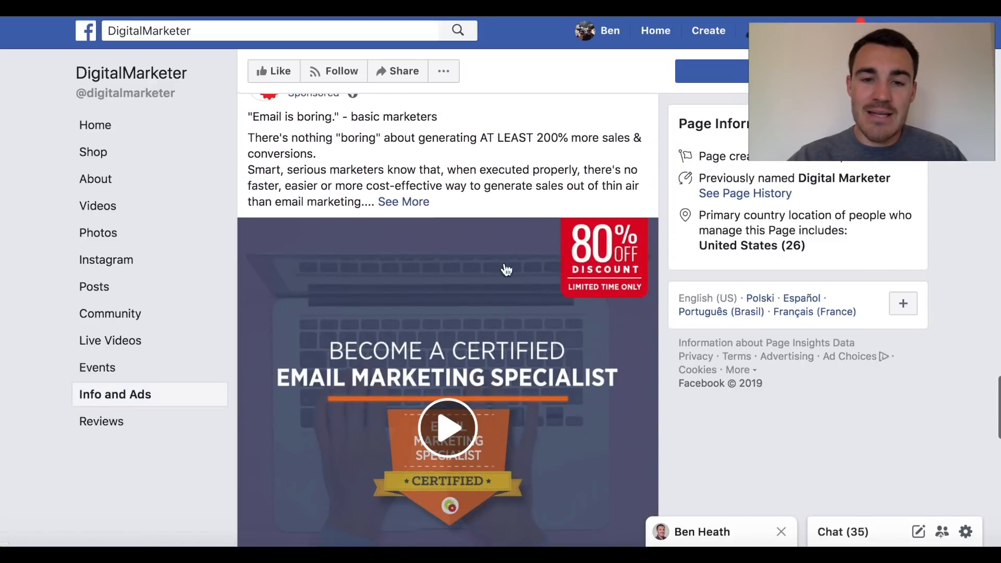
scroll(469, 170, "down", 12)
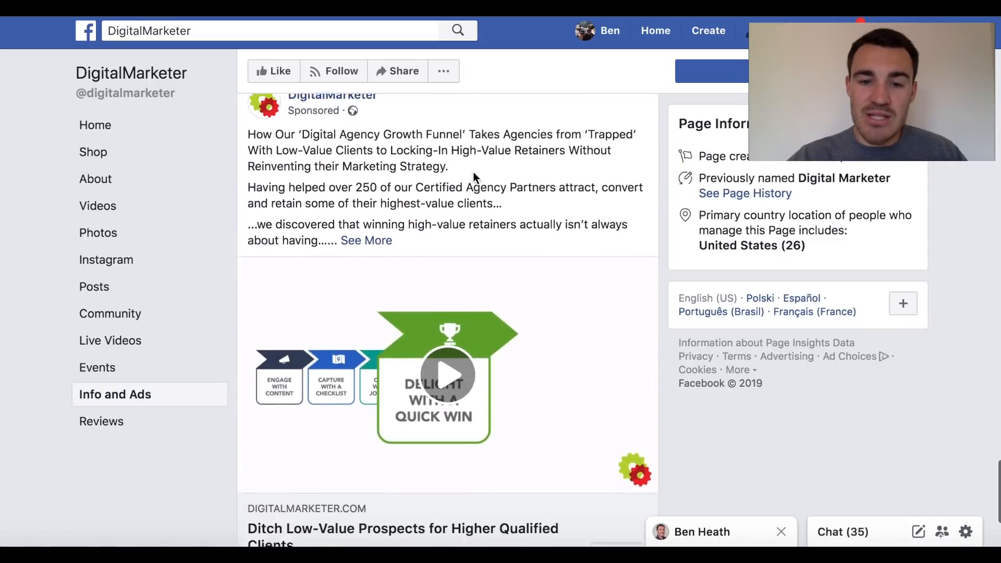
scroll(473, 171, "down", 3)
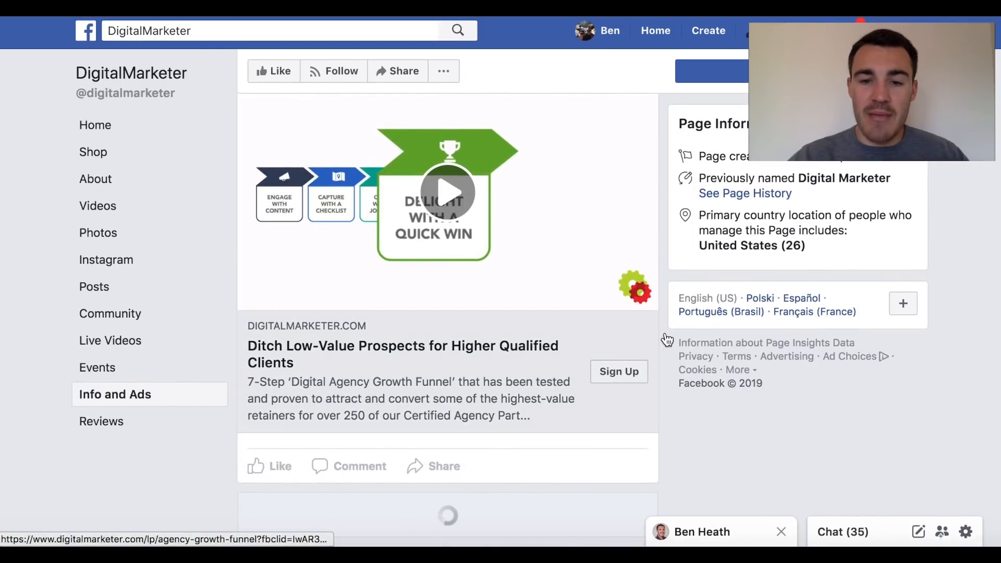
scroll(667, 339, "up", 10)
scroll(666, 340, "up", 15)
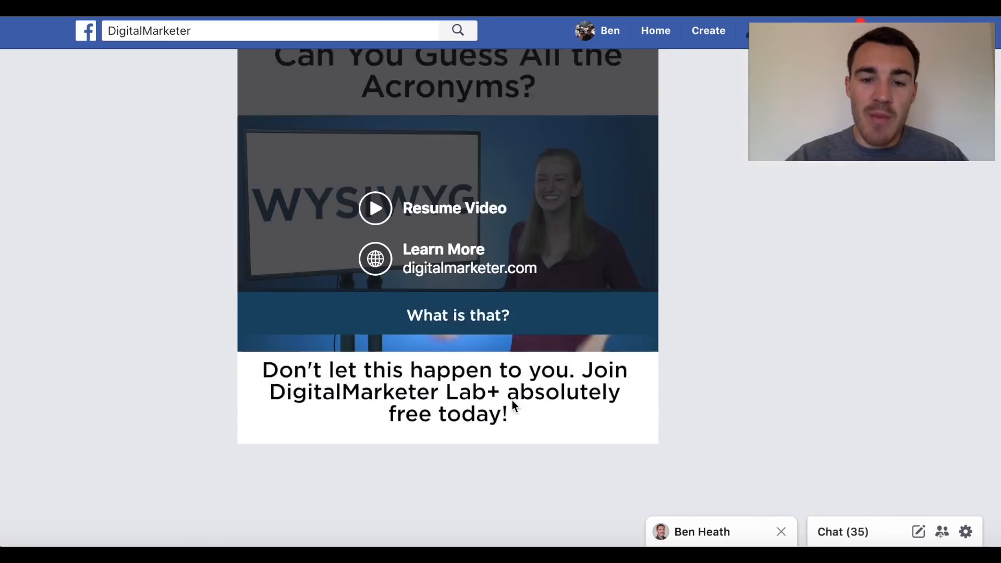
Examine the text, video and headline of DigitalMarketer's Lab+ free trial, Copywriting Mastery Class and Digital Agency Growth Plan webinar ads.
scroll(511, 404, "down", 6)
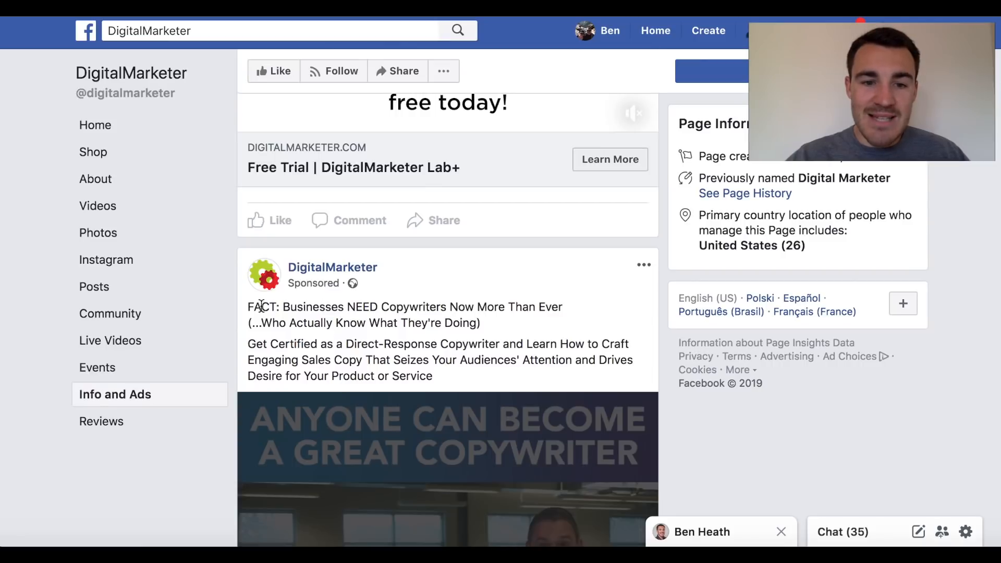
scroll(425, 321, "down", 8)
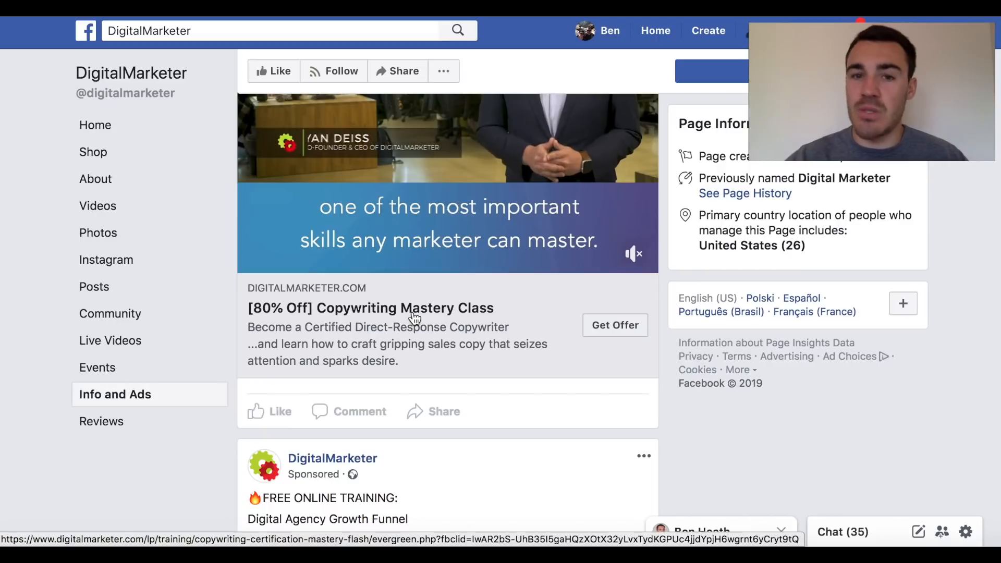
scroll(386, 399, "up", 9)
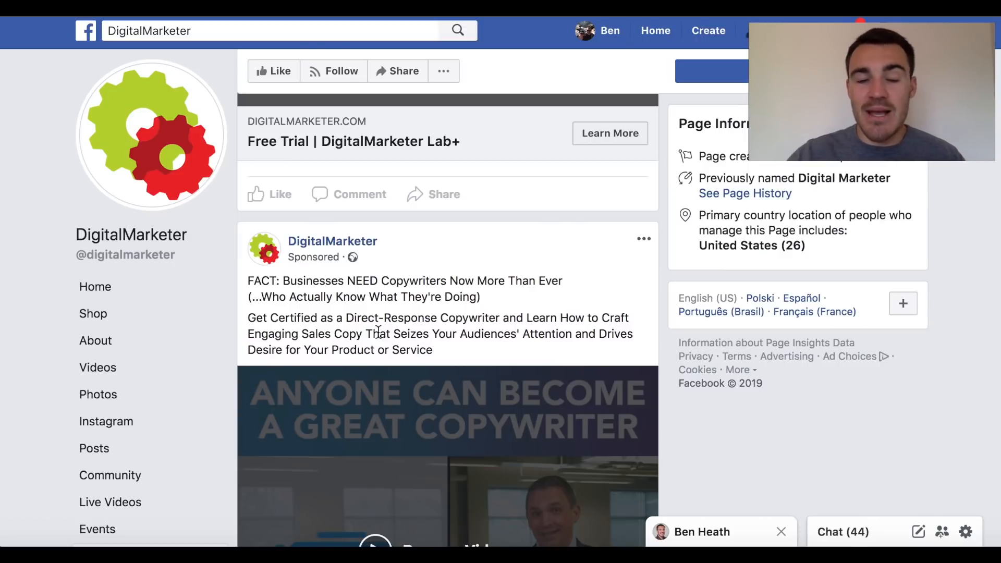
scroll(378, 332, "down", 15)
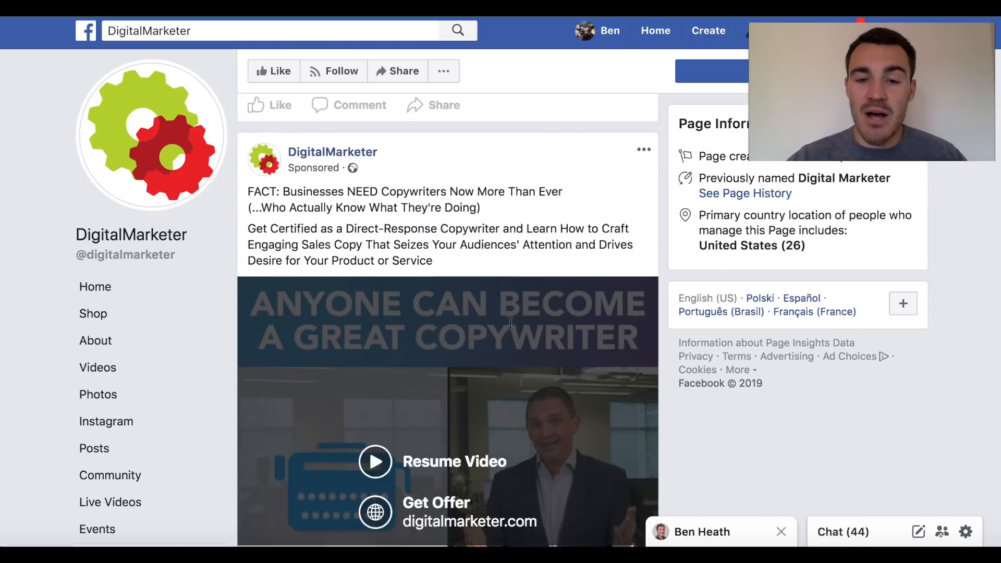
scroll(546, 371, "down", 1)
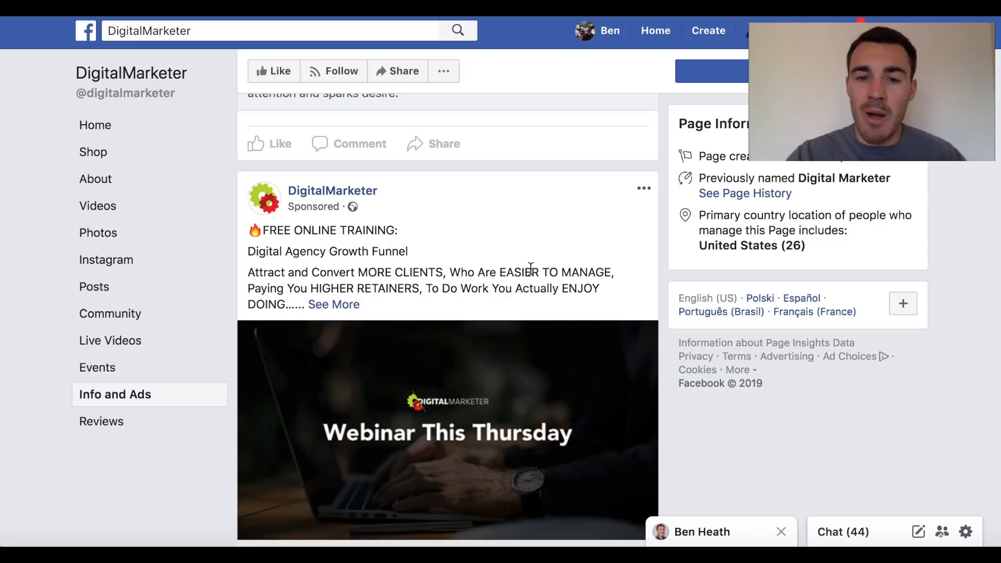
scroll(531, 271, "down", 3)
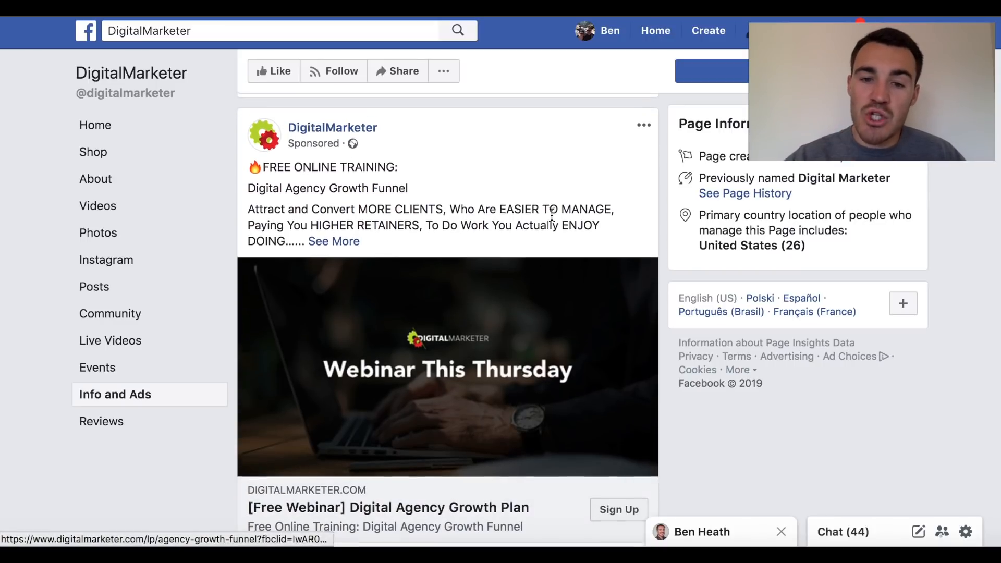
scroll(542, 245, "down", 10)
scroll(537, 245, "down", 1)
scroll(453, 283, "up", 2)
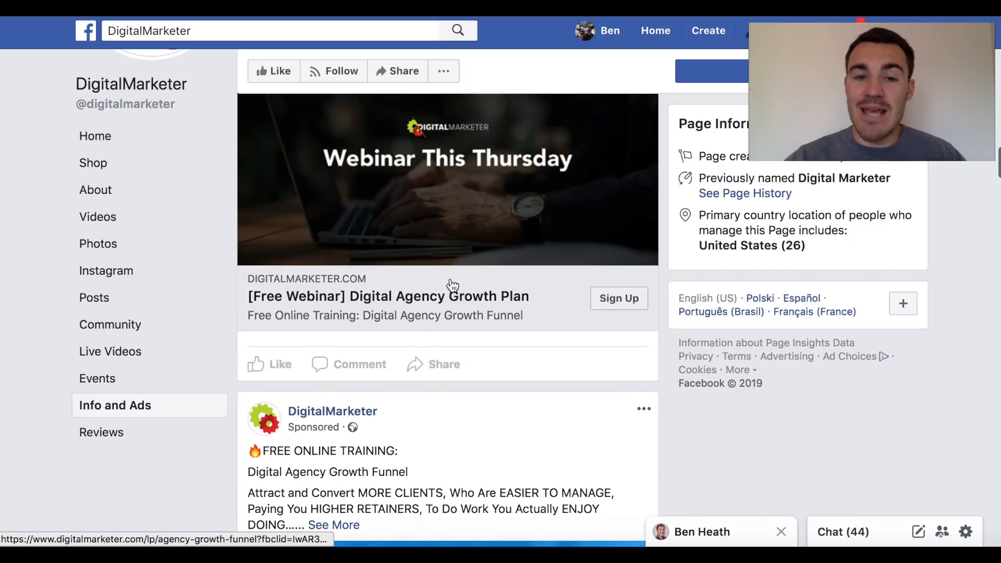
scroll(463, 318, "down", 5)
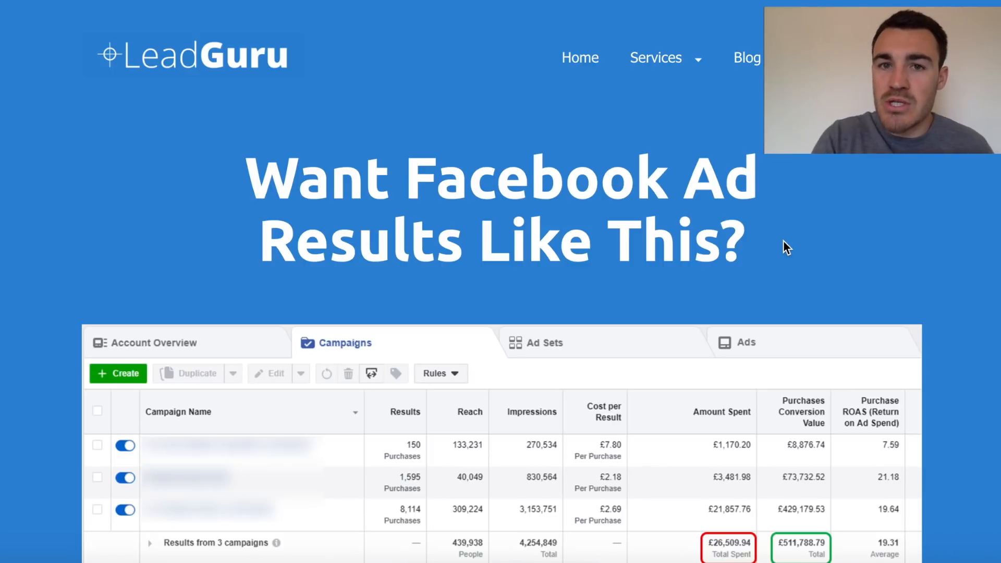
Review the sales and lead campaign results and the What we do section on the Lead Guru home page.
scroll(699, 241, "down", 2)
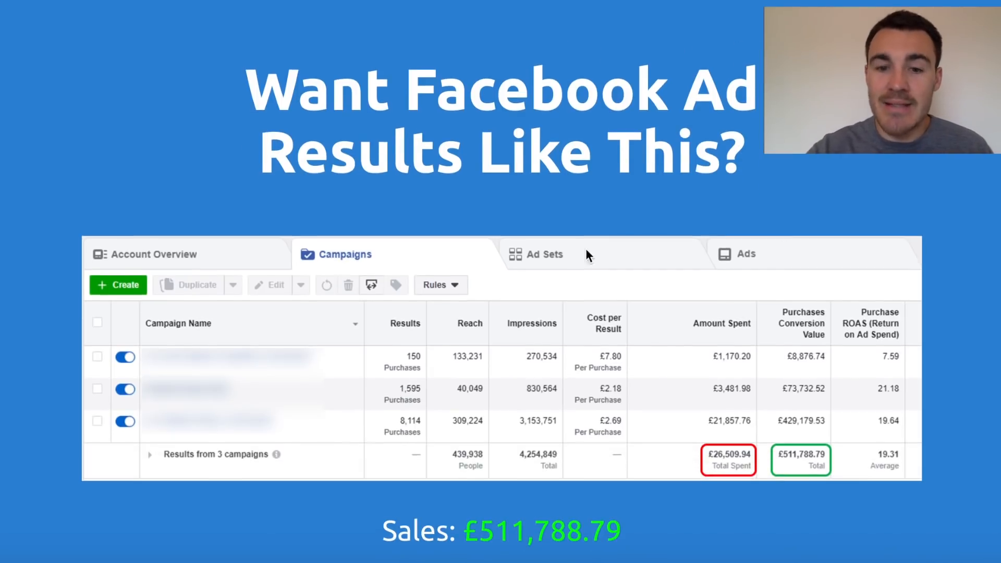
scroll(592, 334, "down", 2)
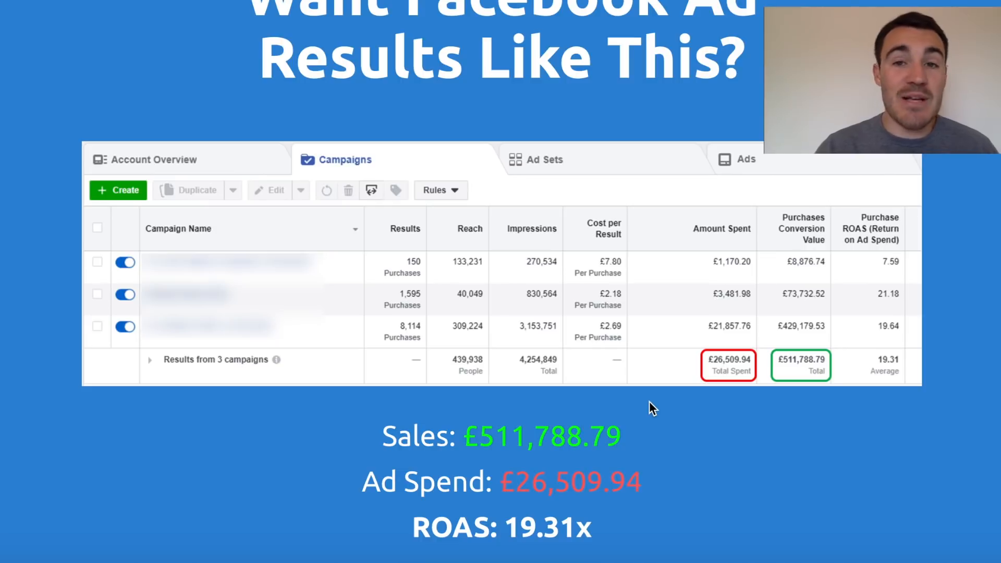
scroll(648, 408, "down", 7)
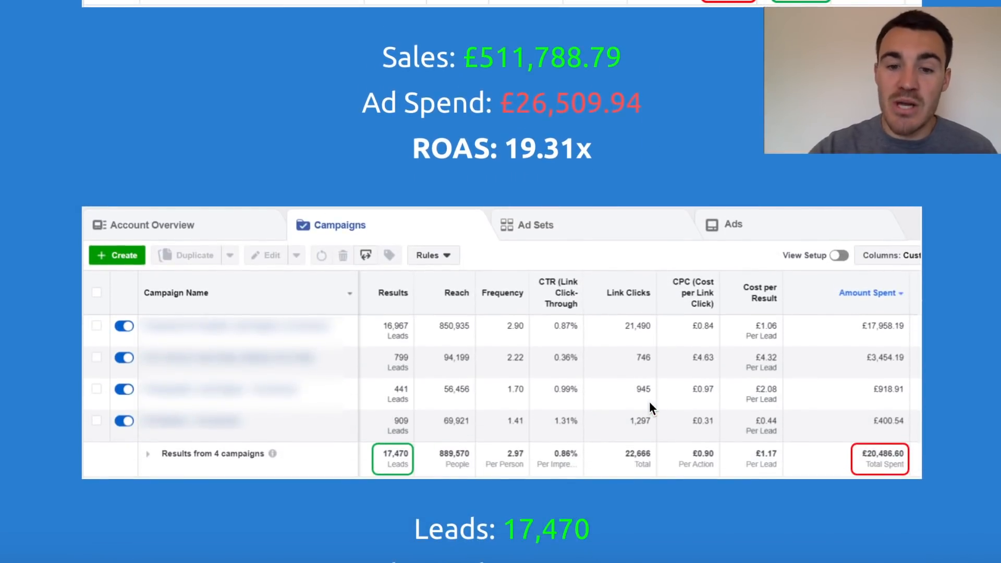
scroll(650, 404, "down", 10)
scroll(649, 409, "down", 1)
scroll(663, 295, "up", 2)
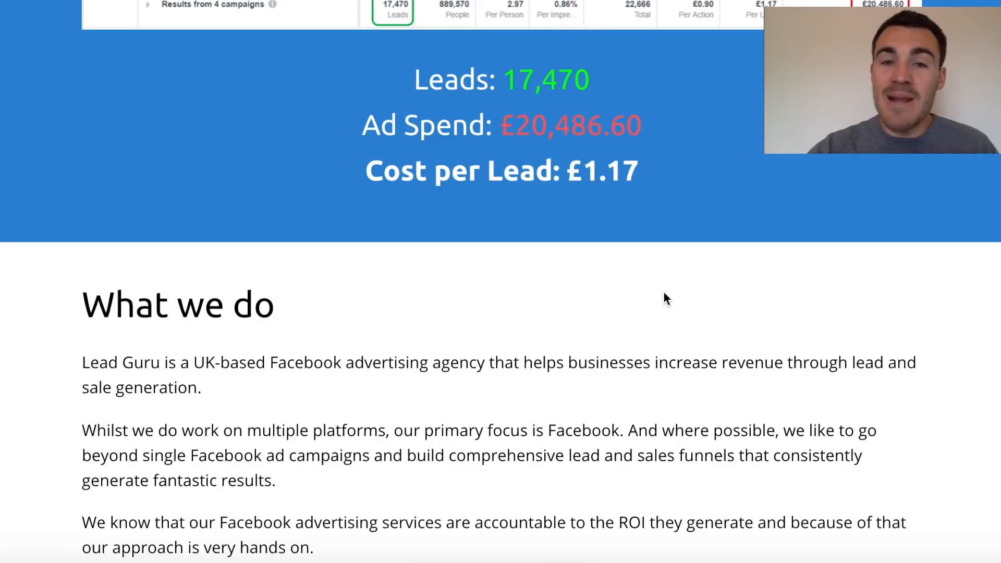
scroll(663, 290, "up", 15)
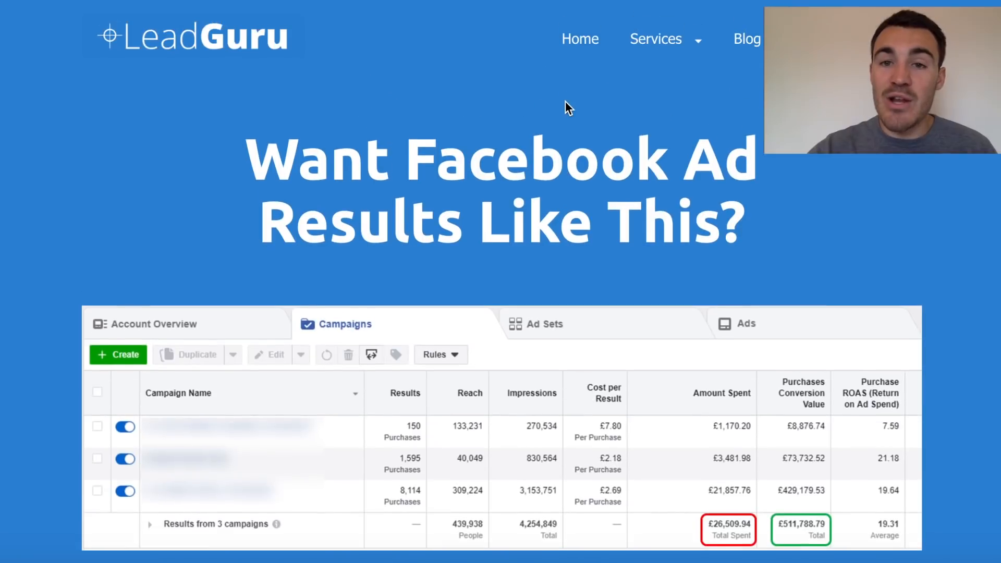
scroll(615, 177, "down", 15)
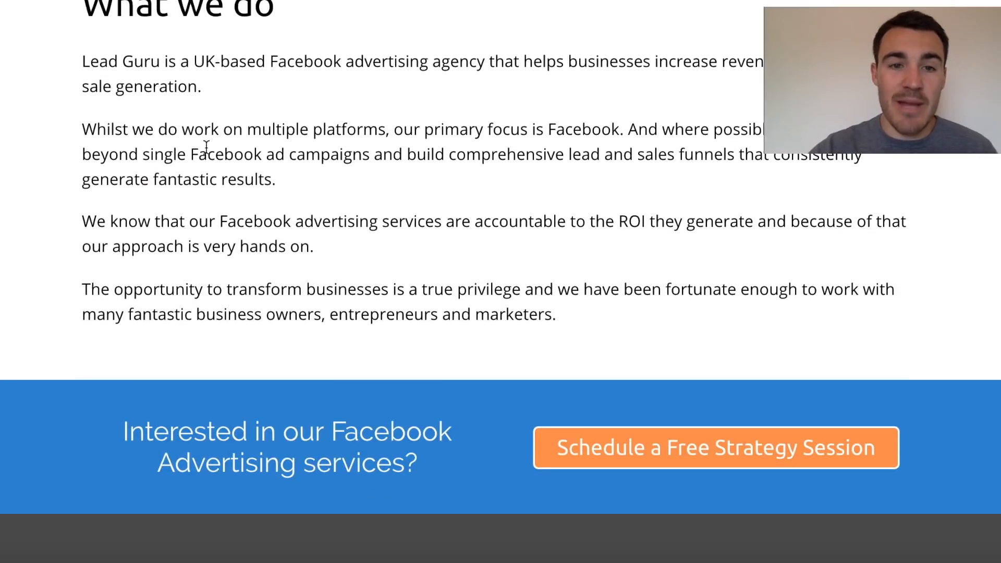
scroll(221, 131, "up", 2)
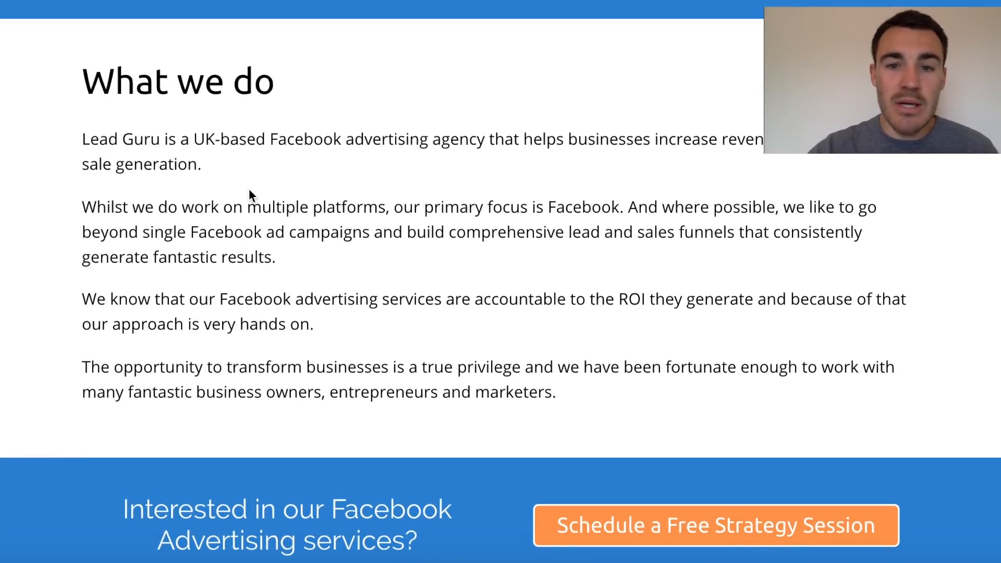
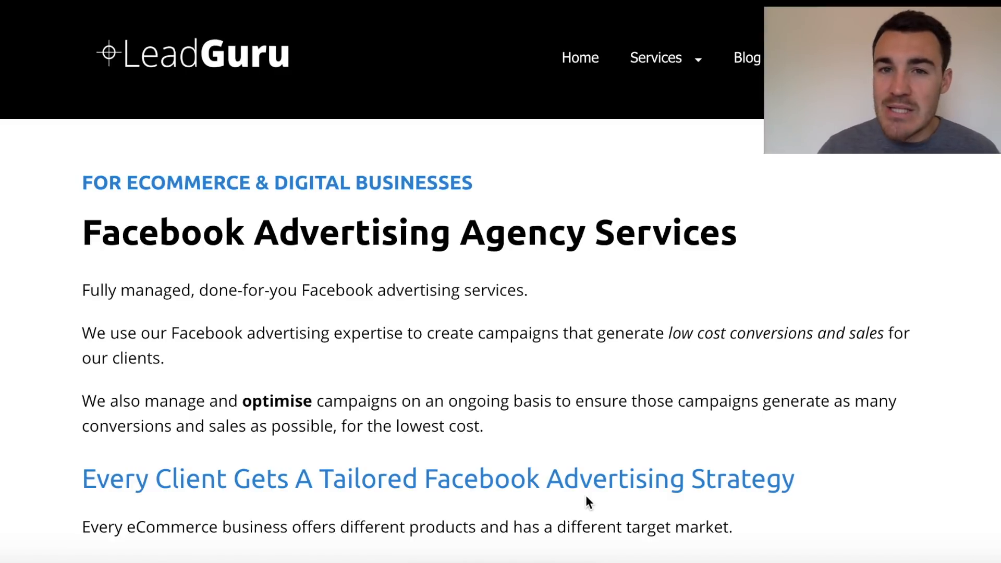
Return to the Lead Guru home page and skim it from start to finish.
left_click(575, 60)
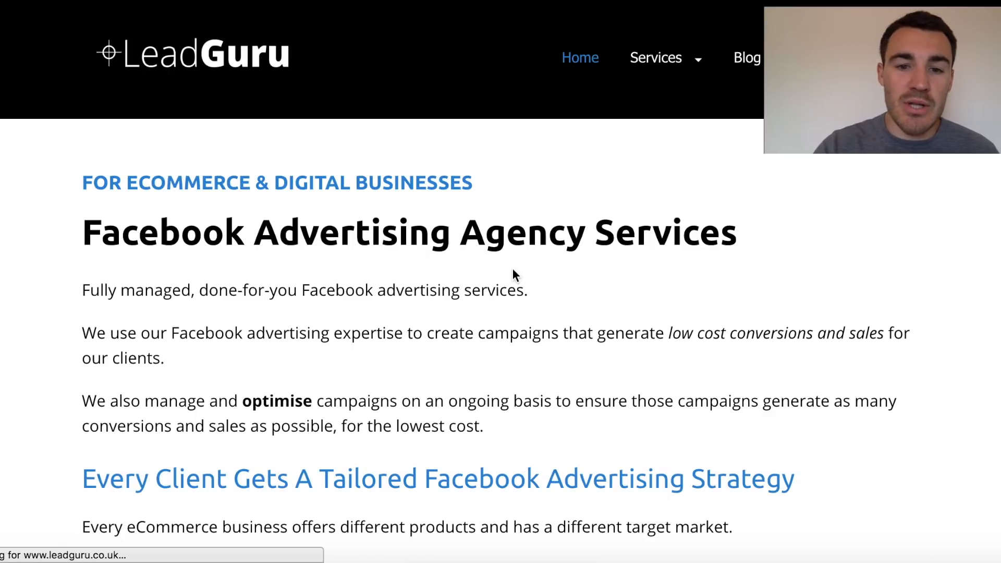
scroll(526, 389, "down", 15)
scroll(526, 389, "up", 15)
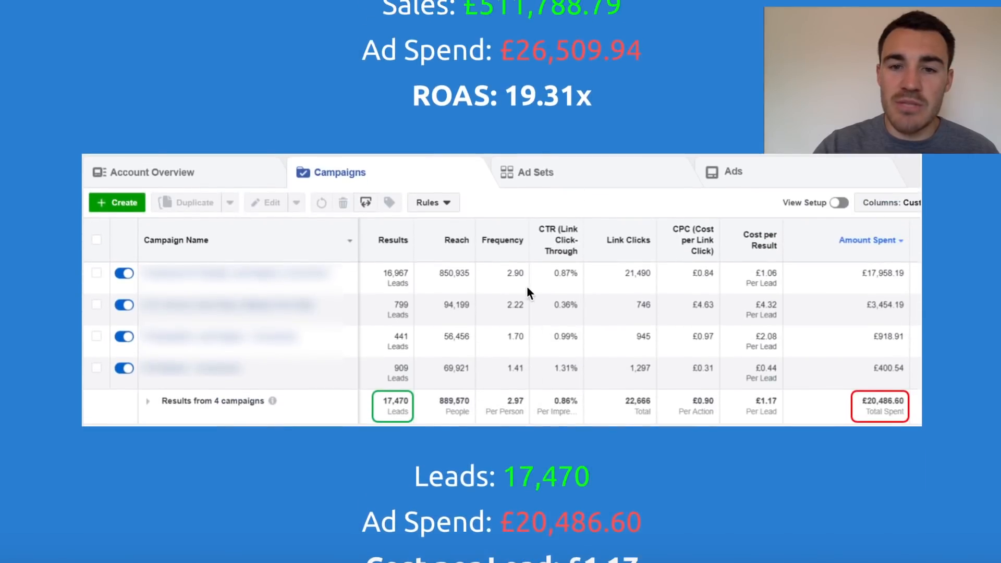
Open the Lead Guru service page about the SOC Method and look through its description.
mouse_move(657, 57)
left_click(614, 187)
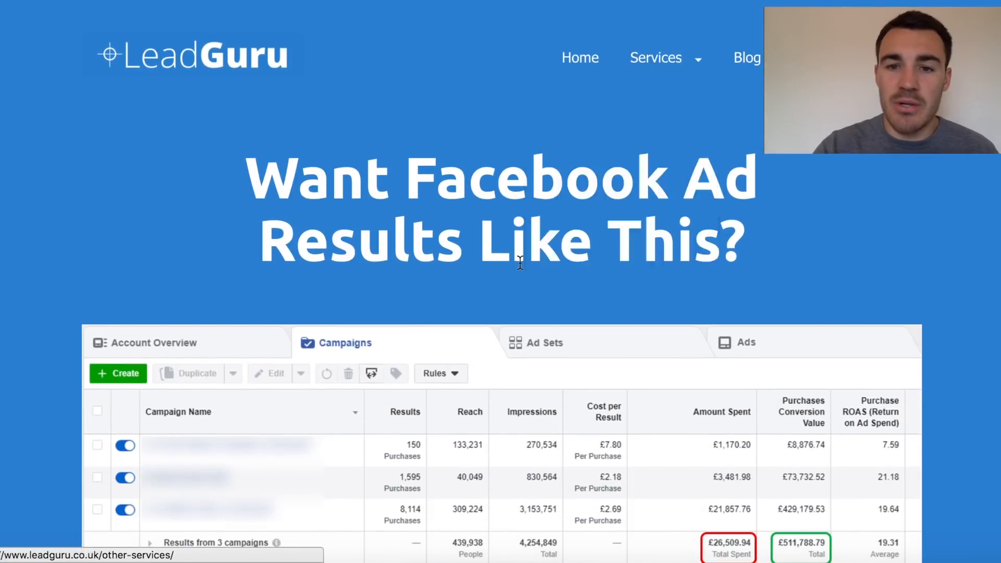
scroll(530, 332, "down", 20)
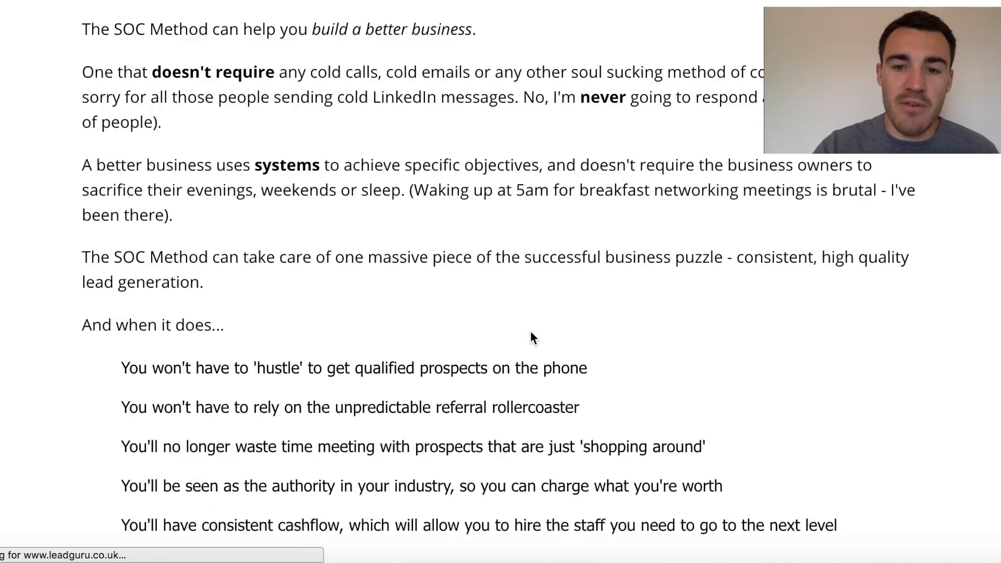
Review the SOC Method page's section on who it is for and the lead campaign results, and return to its beginning.
scroll(531, 331, "down", 20)
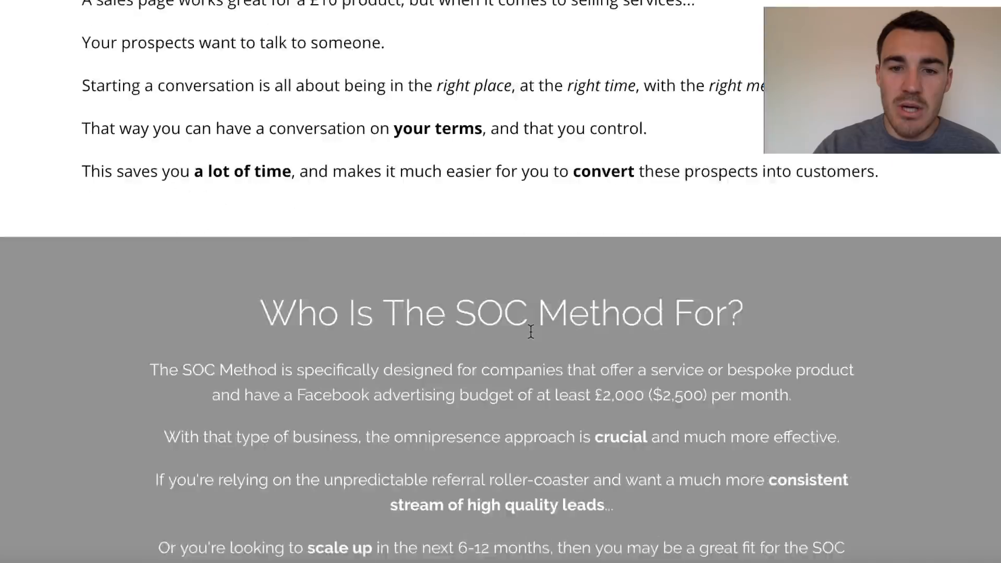
scroll(530, 331, "up", 2)
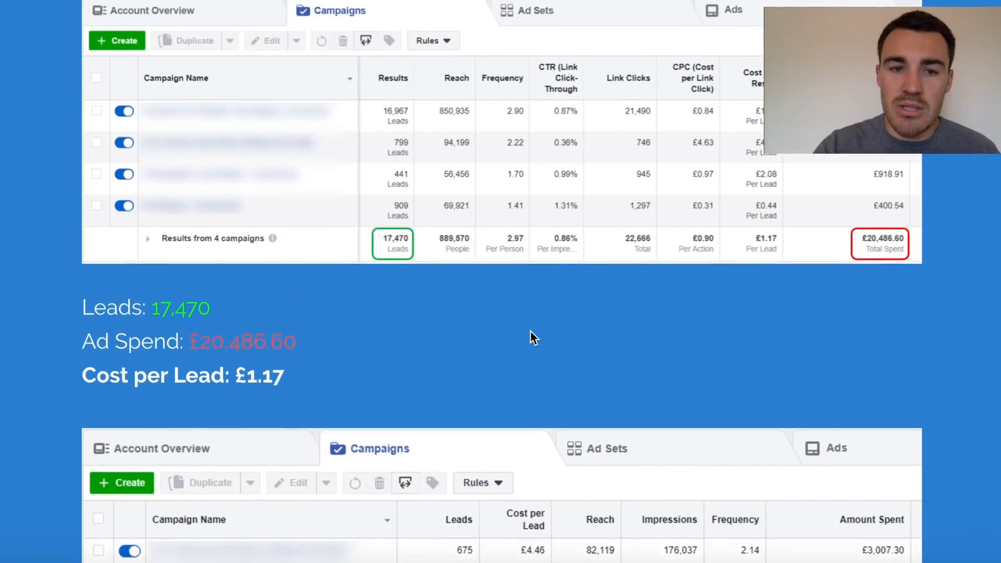
scroll(473, 313, "down", 3)
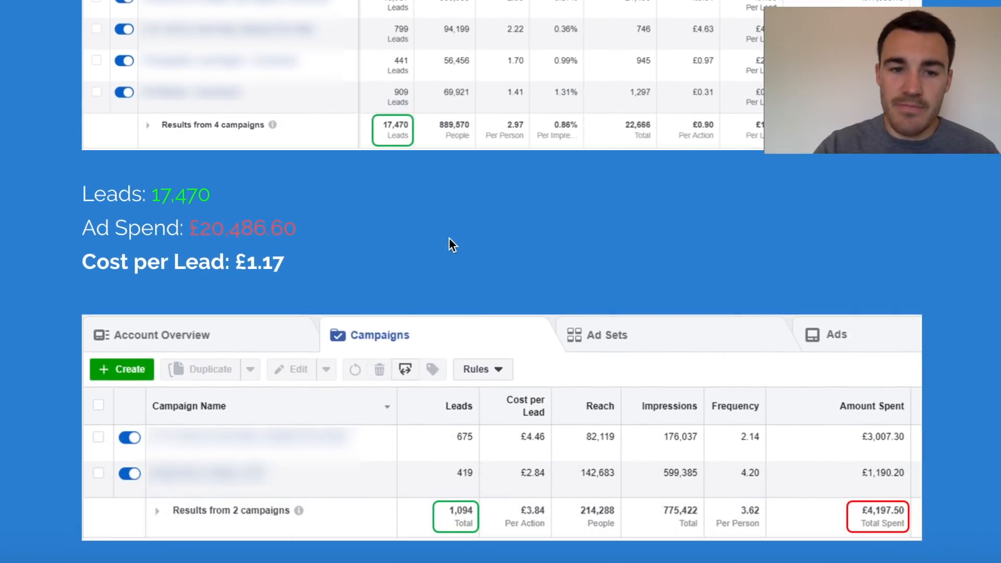
scroll(448, 238, "down", 3)
scroll(448, 237, "up", 20)
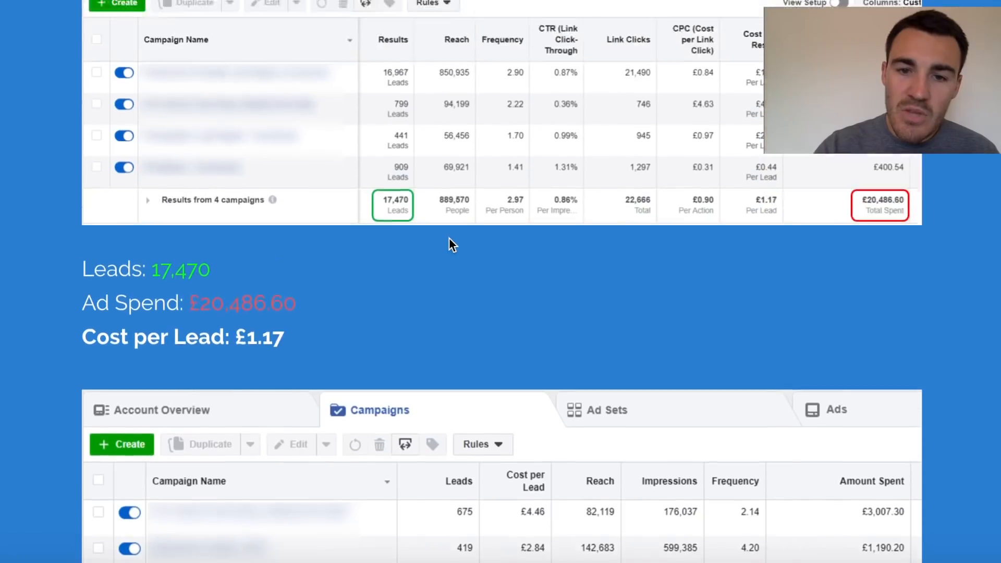
scroll(465, 88, "up", 10)
left_click(582, 60)
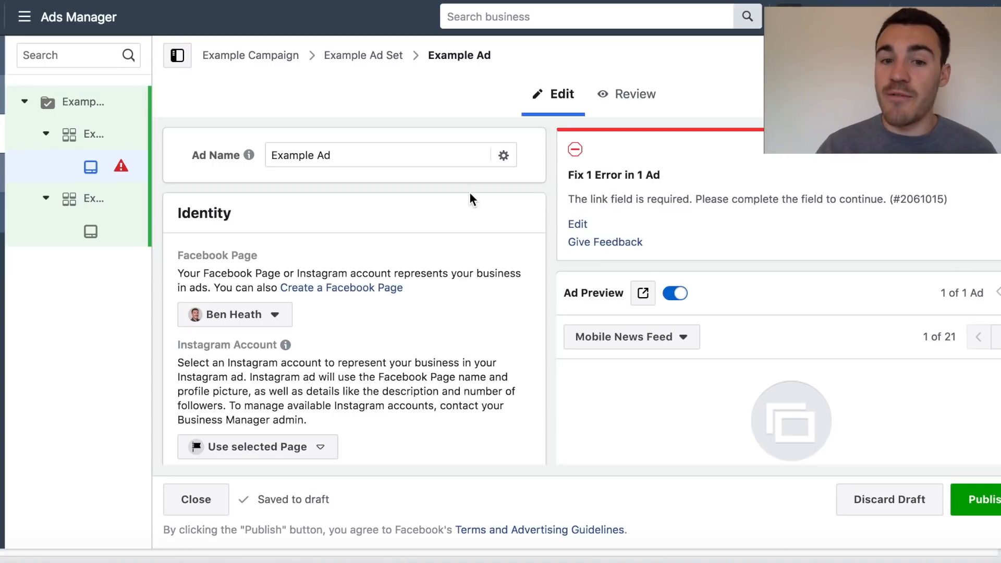
Open the image selection for Example Ad's single-image creative and search the account's images for "int".
scroll(469, 192, "down", 5)
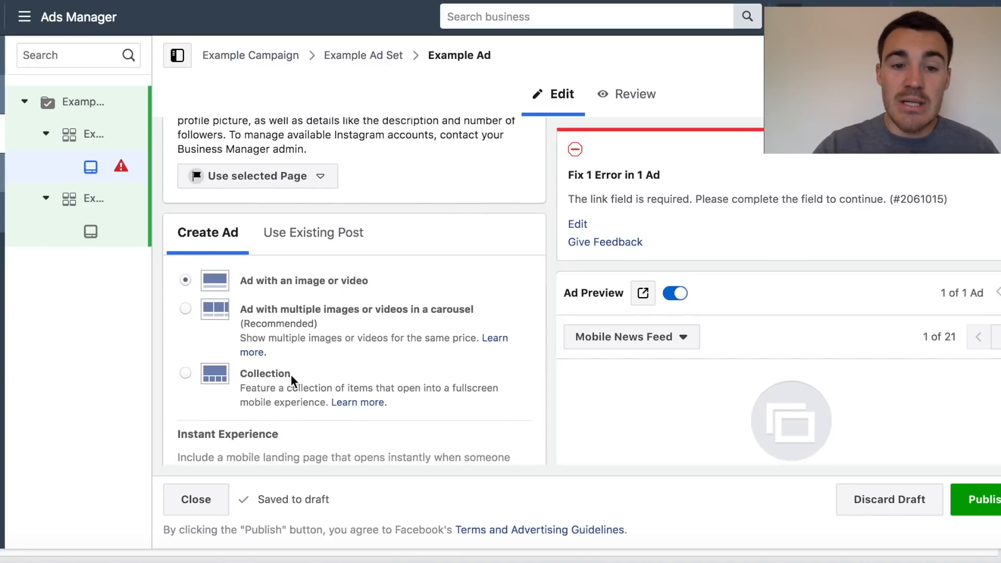
scroll(291, 376, "down", 3)
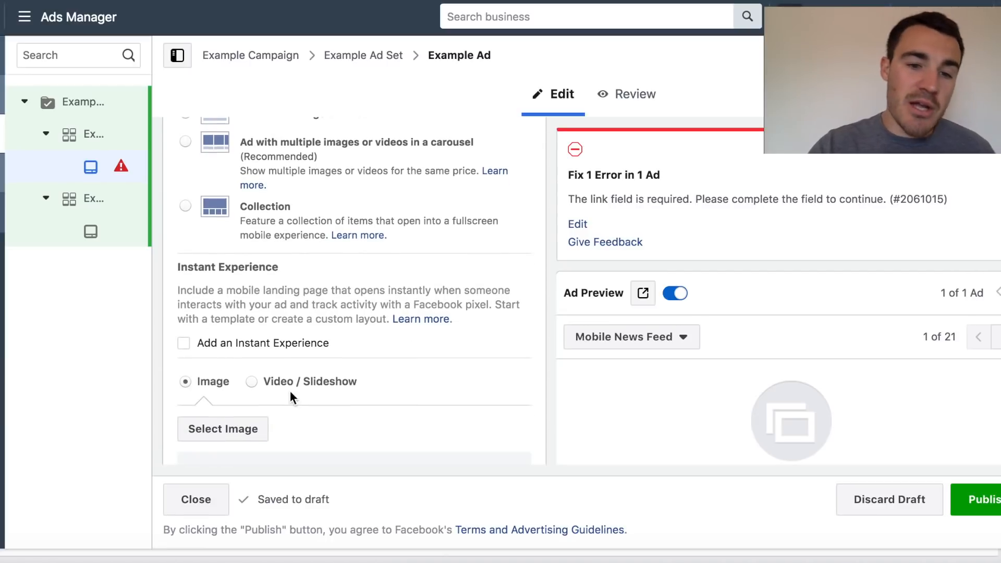
scroll(403, 360, "up", 1)
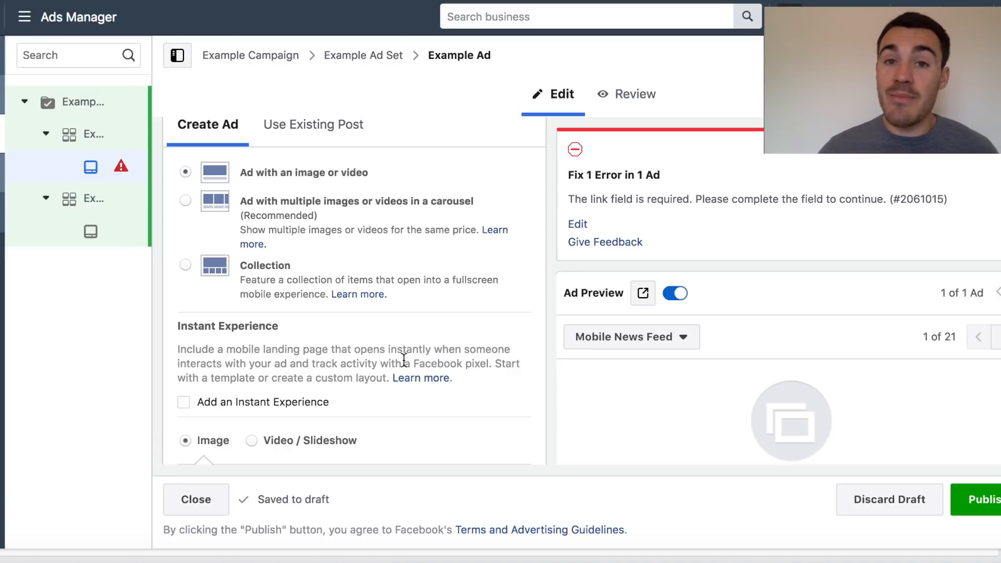
scroll(403, 361, "down", 3)
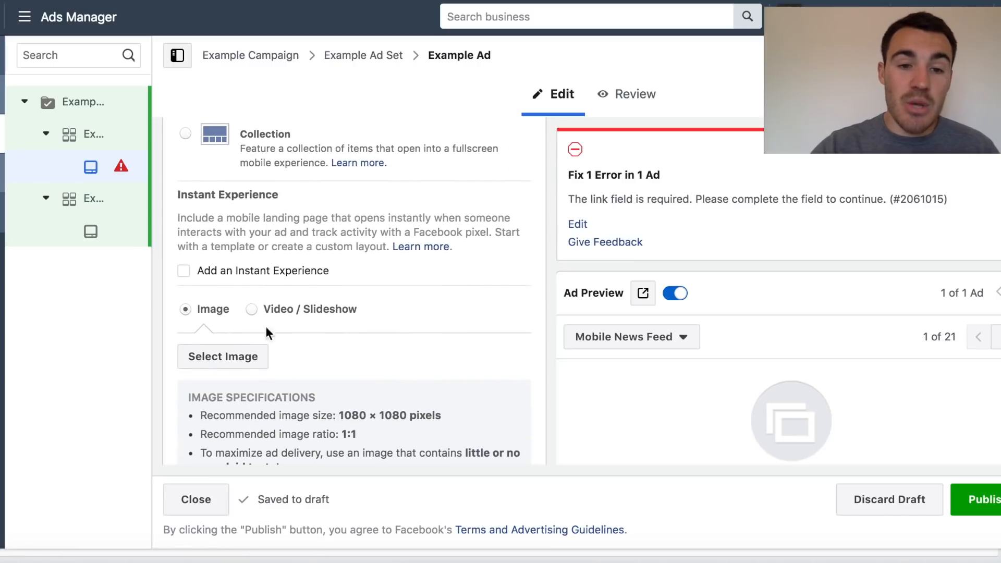
scroll(345, 309, "down", 3)
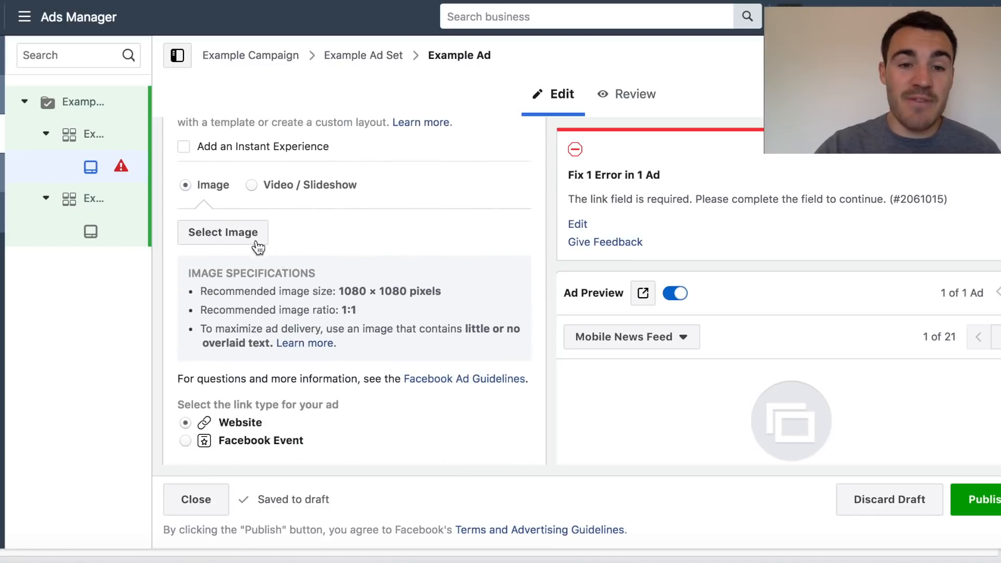
left_click(246, 233)
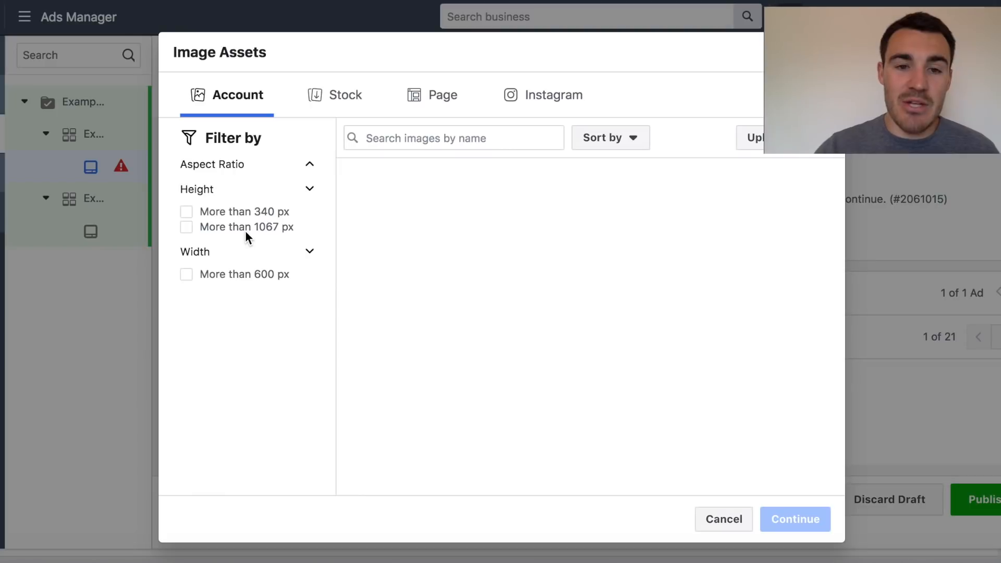
left_click(409, 137)
type("int")
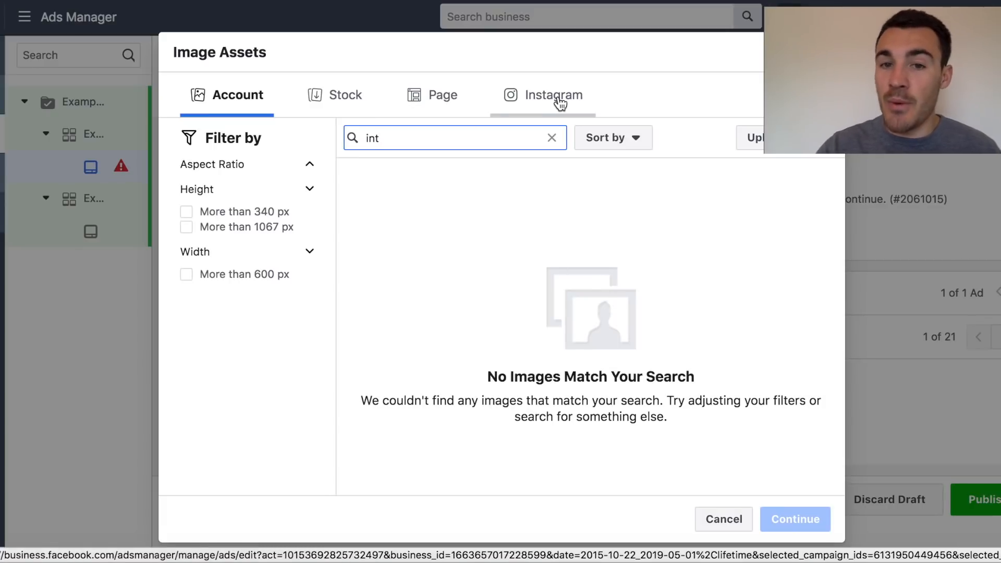
Search the free stock images for "interior design" and use the 1000 × 667 bedroom picture as the ad image.
left_click(336, 107)
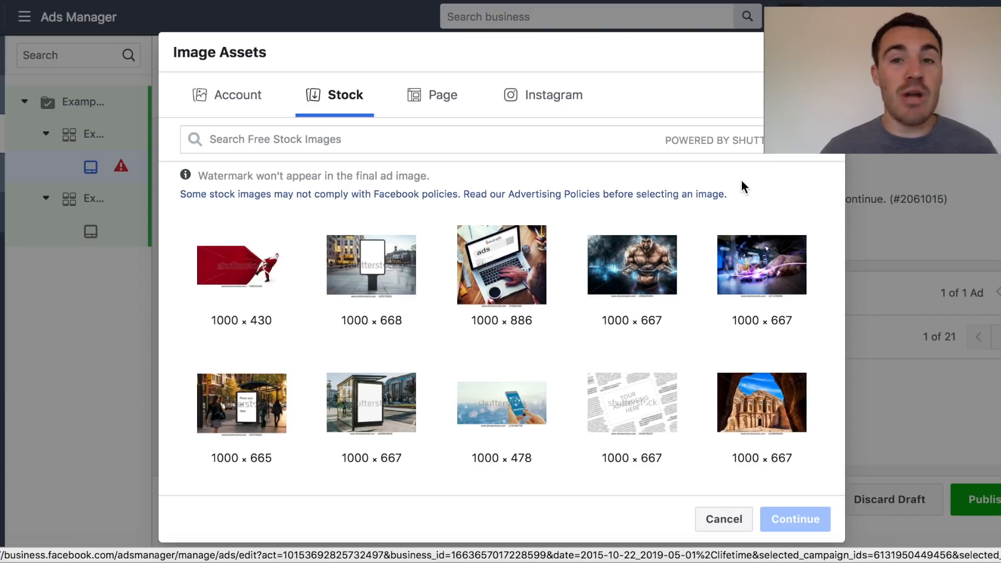
left_click(471, 136)
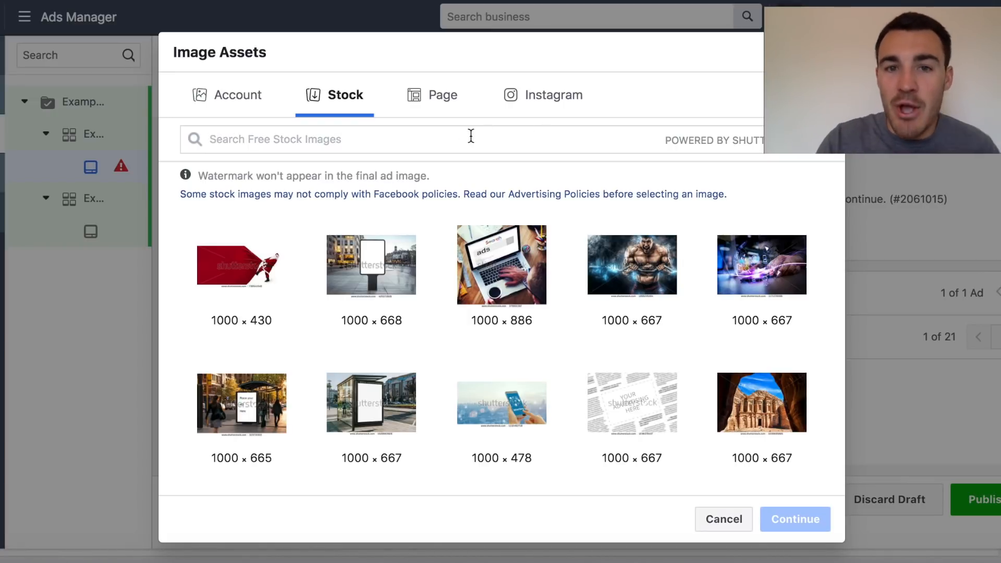
type("int")
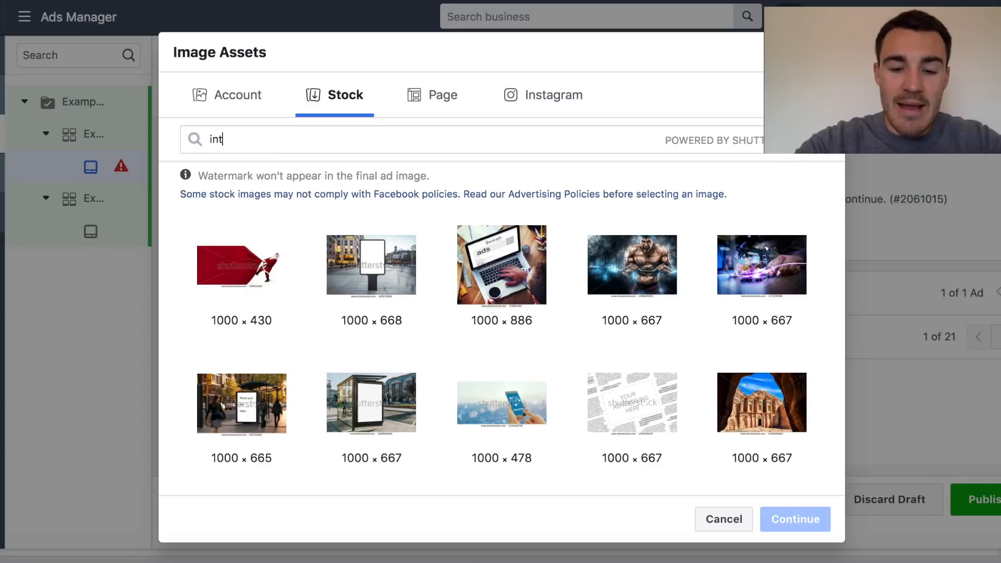
type("erior design")
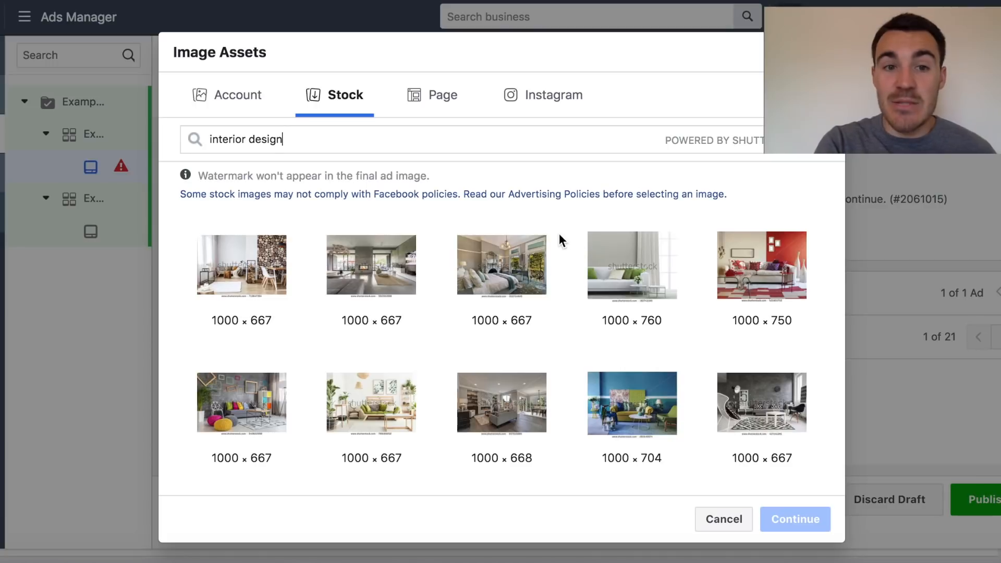
left_click(521, 266)
left_click(793, 519)
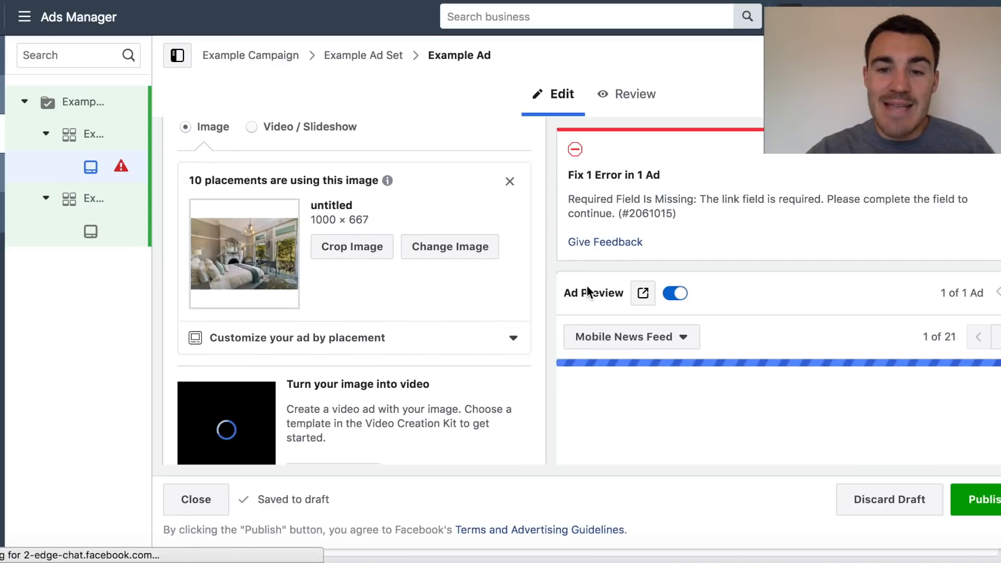
Examine the ad's Mobile News Feed preview and look through the other placements available for previewing.
scroll(586, 286, "down", 1)
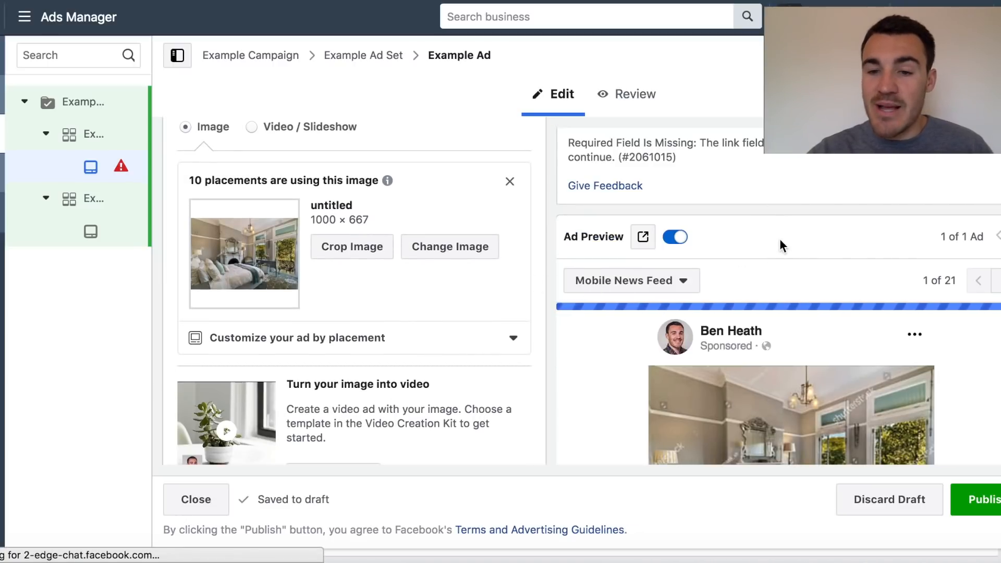
scroll(748, 247, "down", 1)
scroll(621, 315, "down", 1)
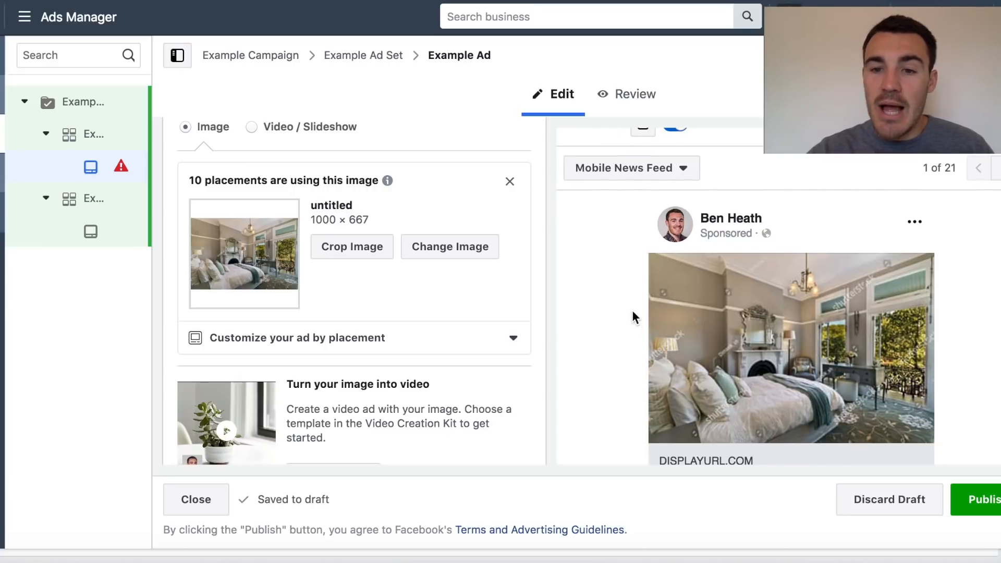
scroll(628, 309, "up", 1)
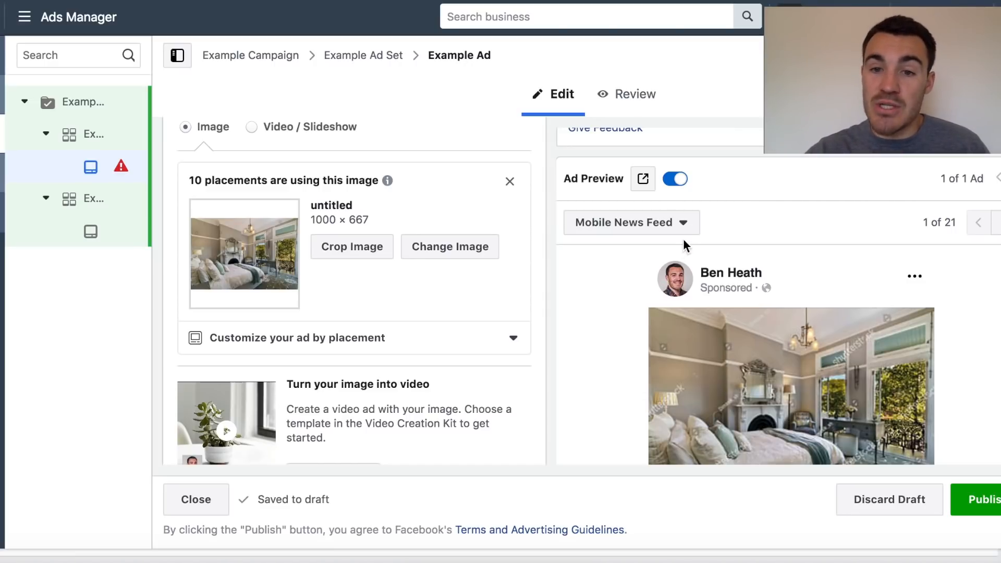
left_click(683, 224)
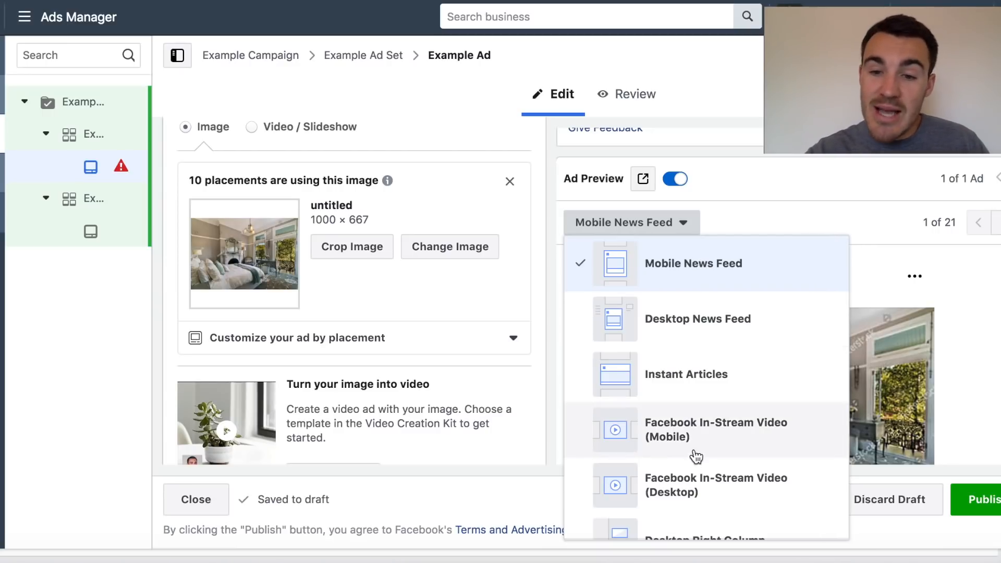
scroll(693, 464, "down", 1)
scroll(693, 464, "down", 1)
scroll(693, 464, "up", 3)
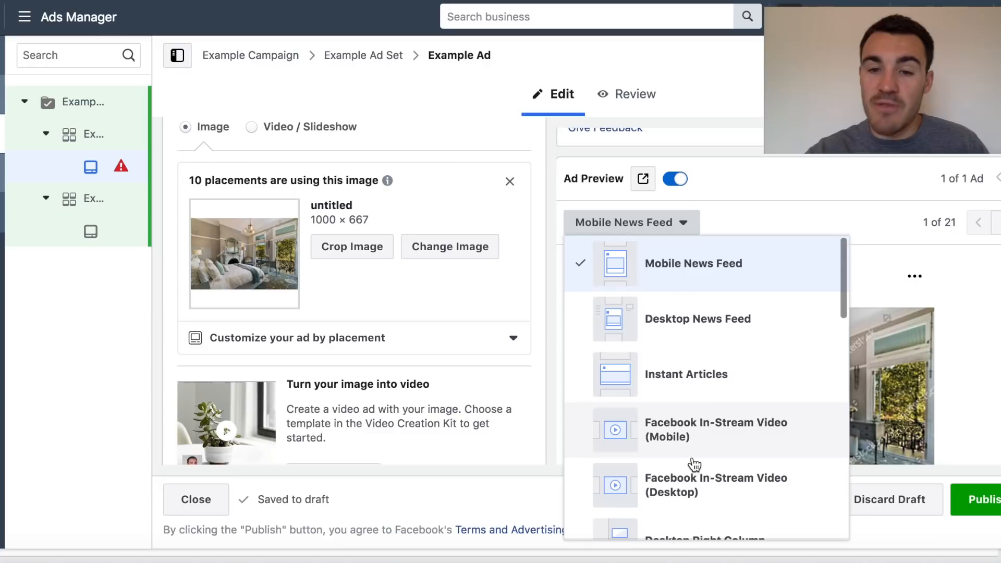
left_click(718, 262)
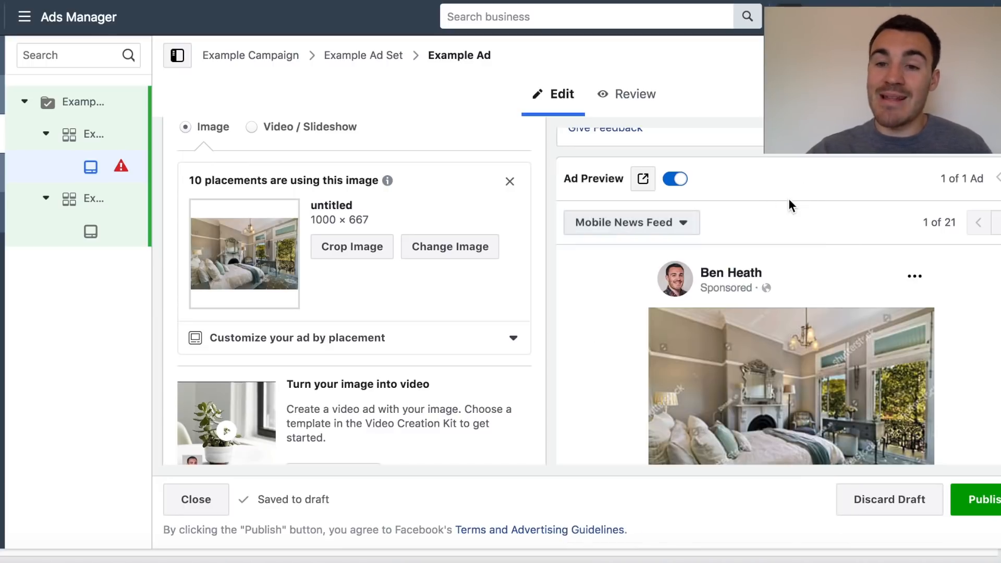
scroll(761, 266, "down", 2)
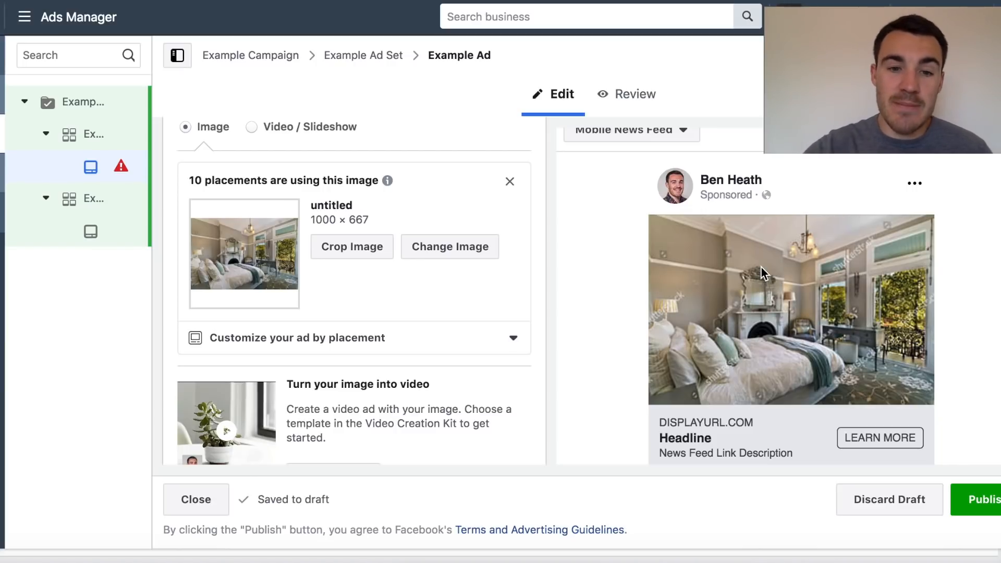
Start the ad's main text with the question "Moving house?".
scroll(474, 294, "down", 4)
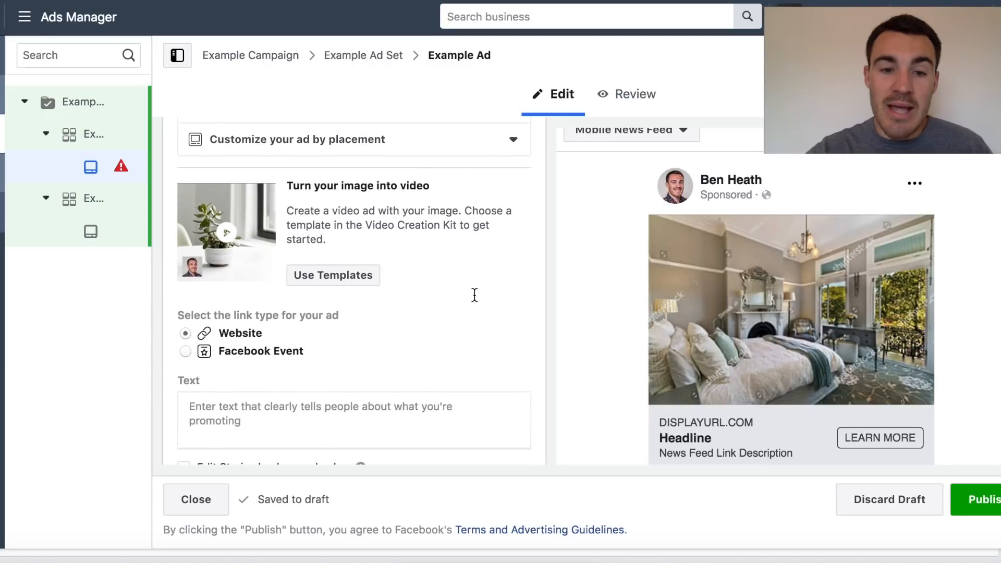
scroll(459, 308, "down", 1)
left_click(357, 358)
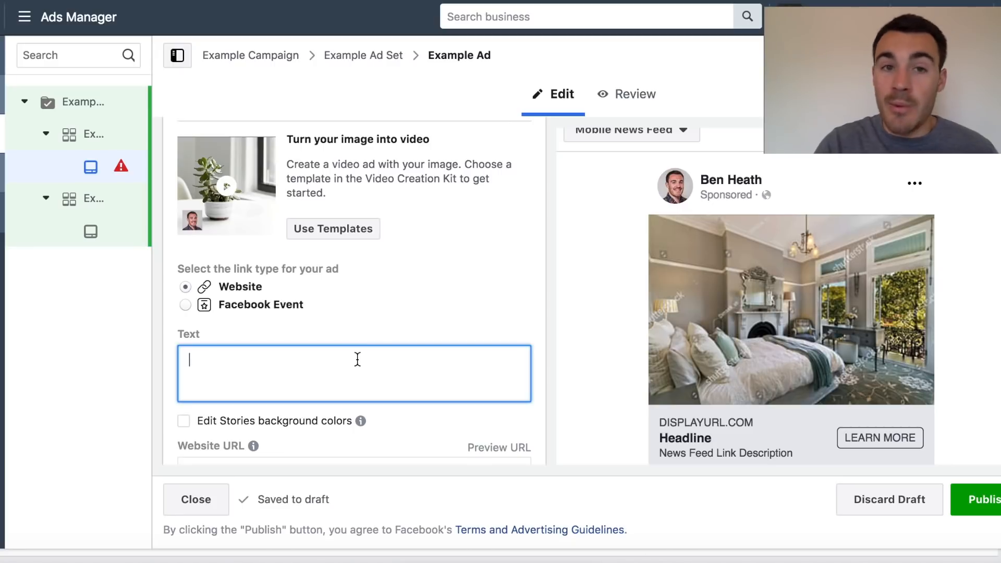
type("Moving House")
key("BackSpace")
key("BackSpace")
key("BackSpace")
key("BackSpace")
key("BackSpace")
type("house?")
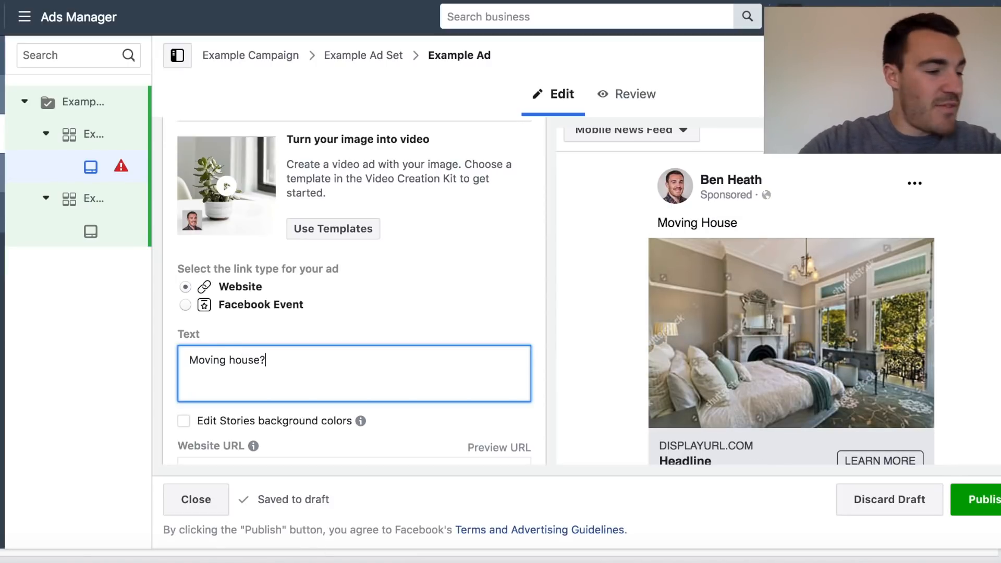
Continue the ad's main text with "Redocrating? We'll design a beautiful interior for your home and manage the project for you.".
type(" Redo")
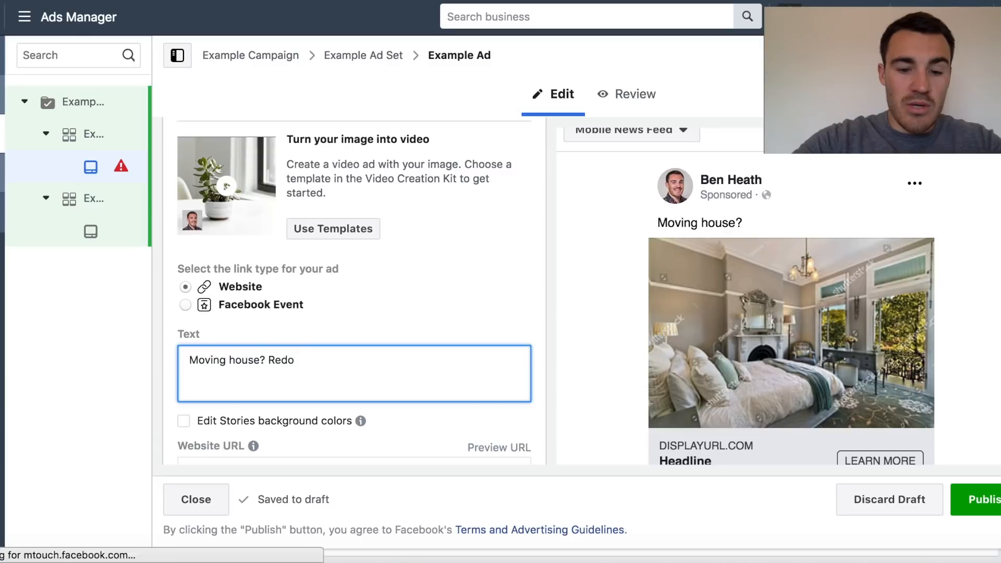
type("crating?")
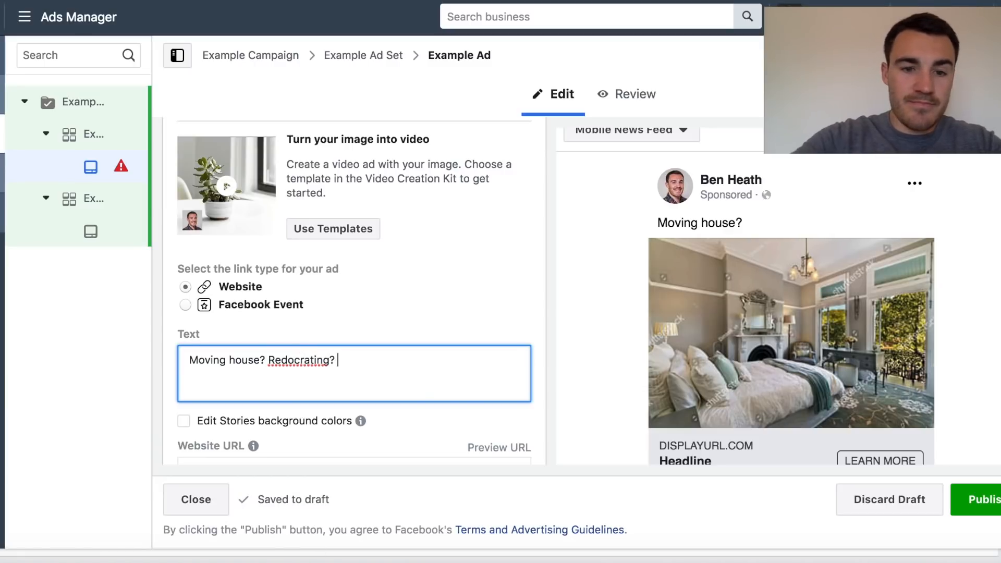
type(" We")
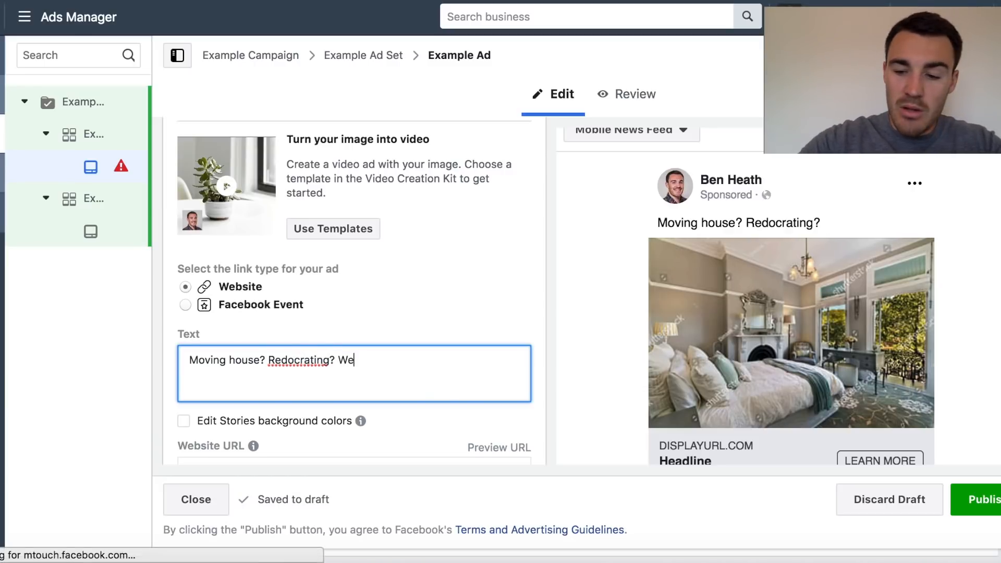
type("'ll design a ")
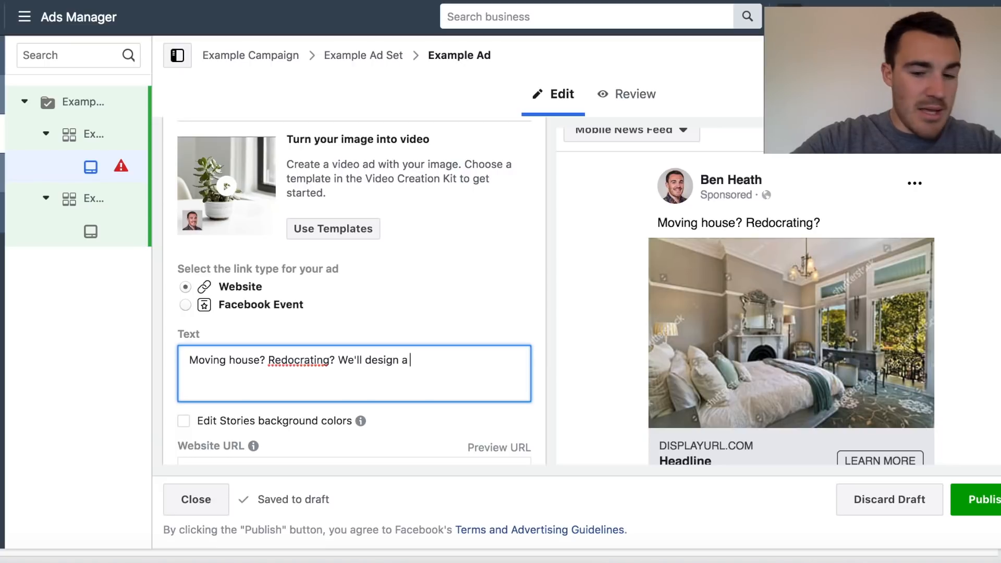
type("beautiful in")
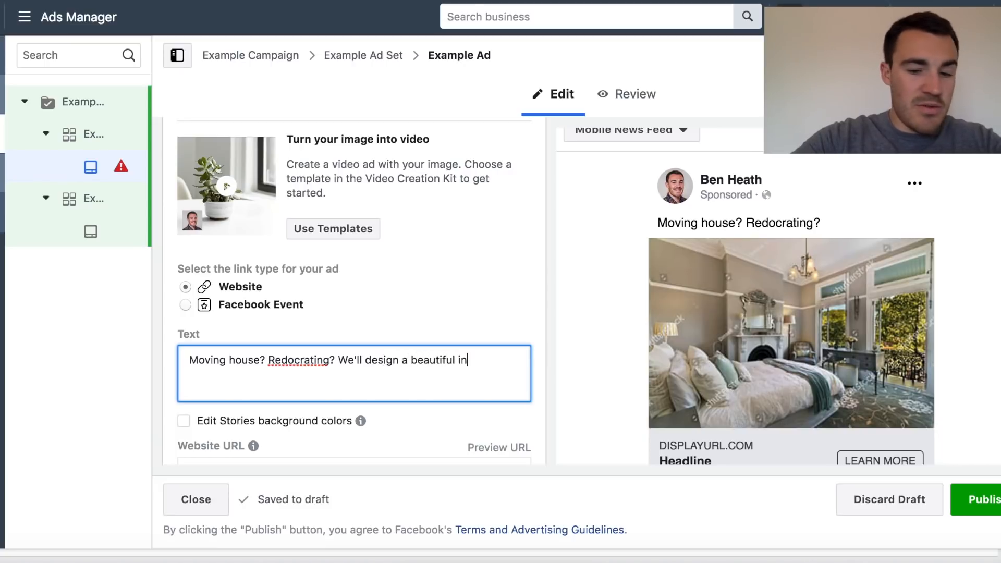
type("terior for you")
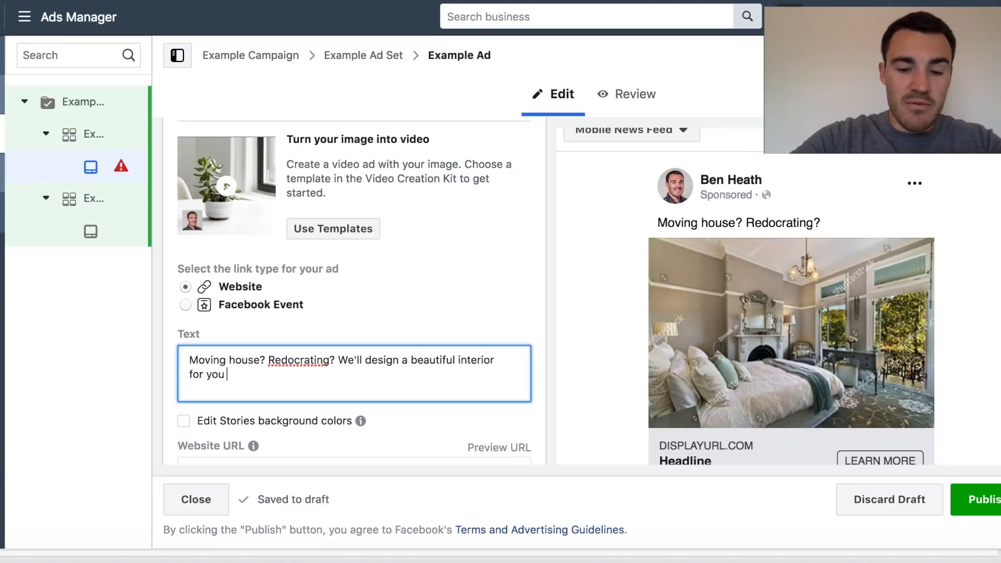
type("r home and managet")
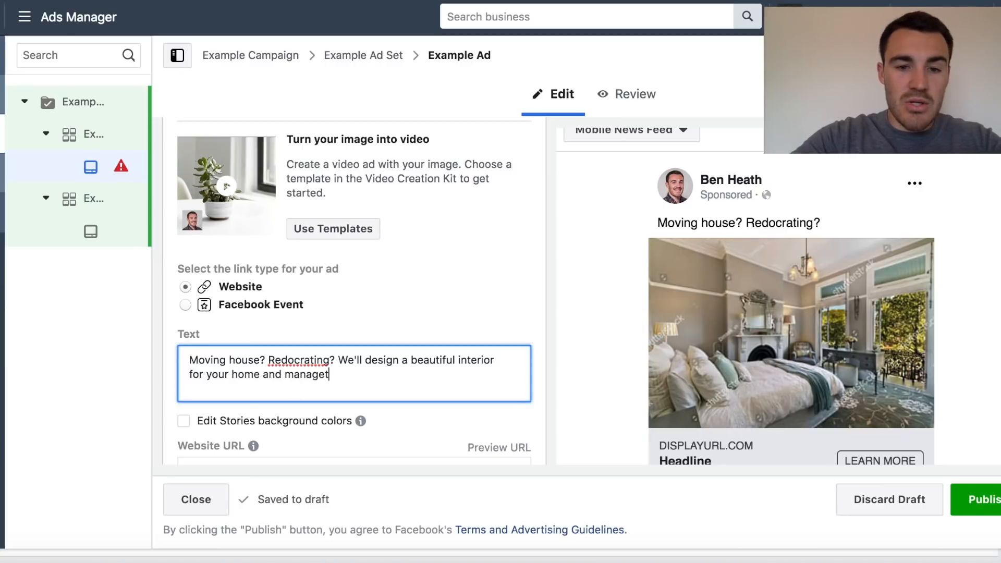
key("BackSpace")
type("the pro")
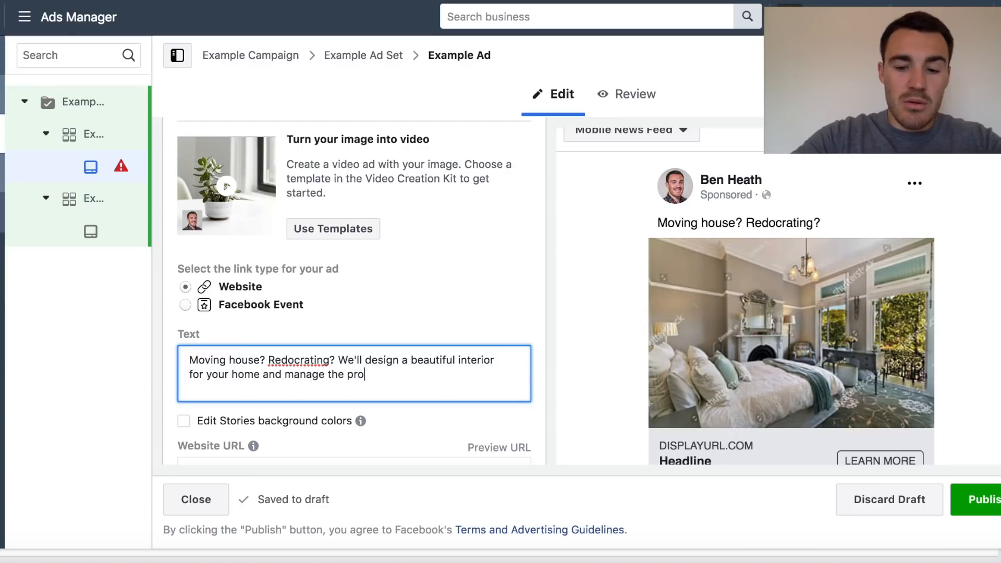
type("ject for you.")
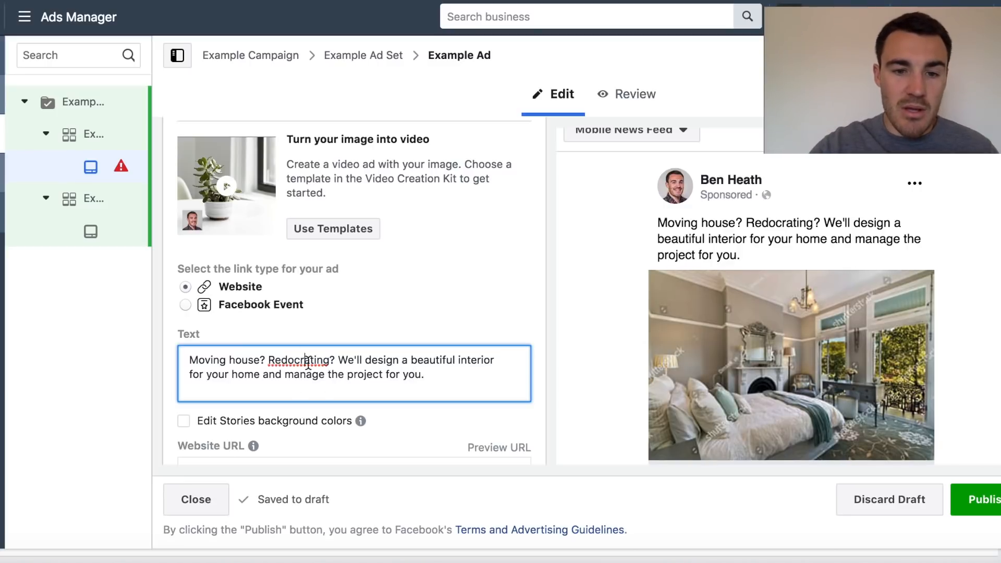
Correct the misspelled second question in the ad's main text to "Redecorating?".
key("Left")
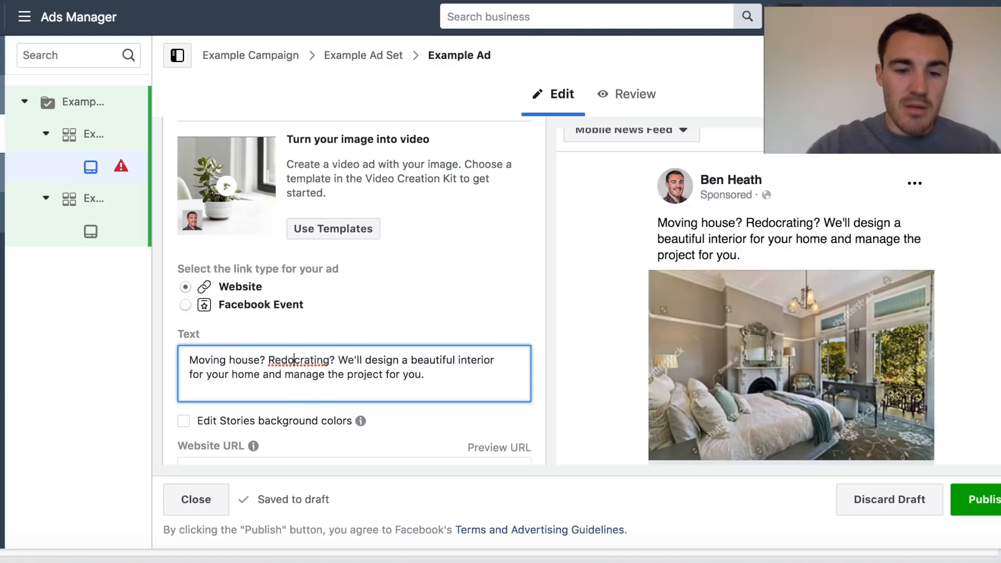
key("BackSpace")
type("e")
key("Right")
type("o")
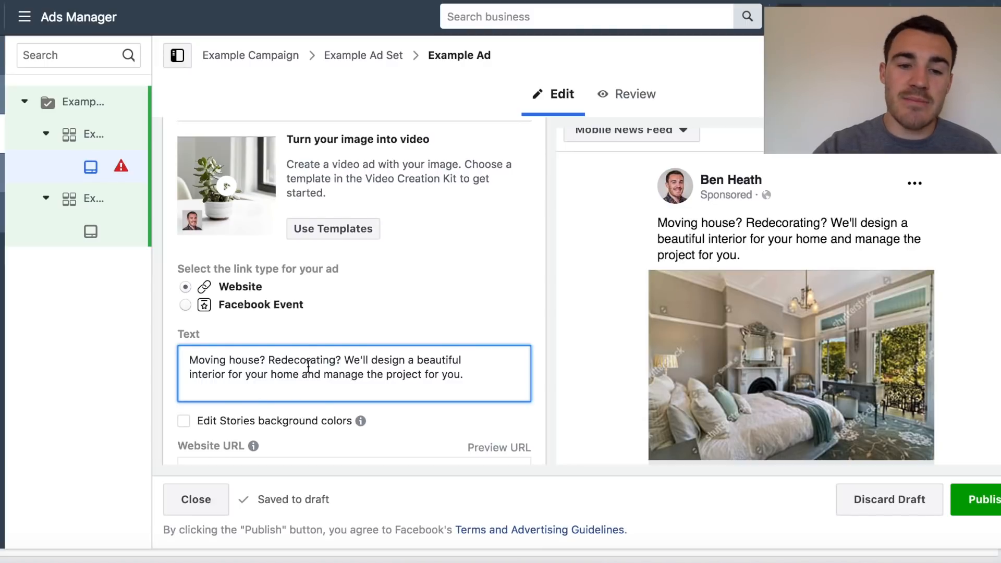
Set the ad's optional display link to LEADGURU.CO.UK, leaving the website URL empty.
scroll(404, 369, "down", 4)
left_click(615, 277)
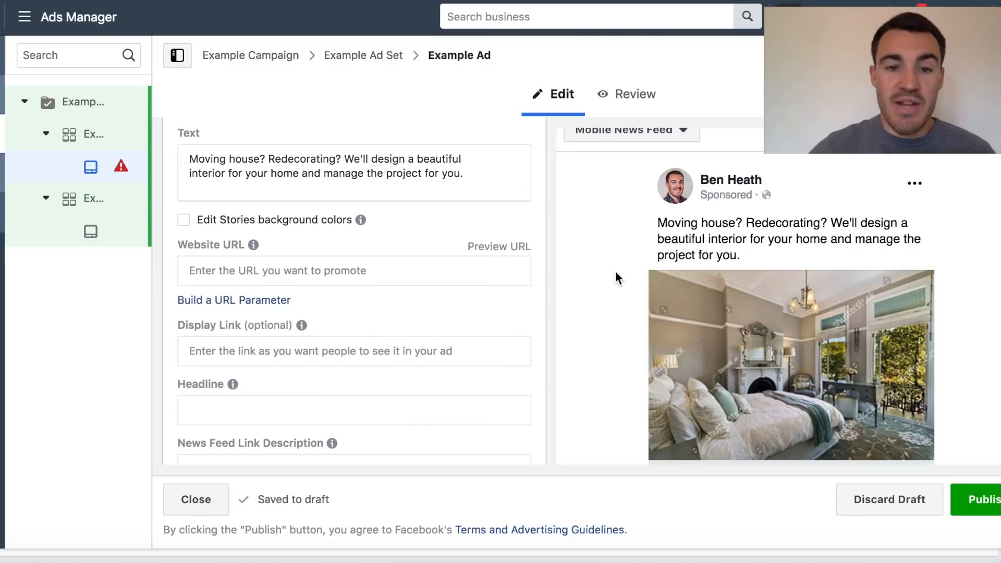
left_click(266, 277)
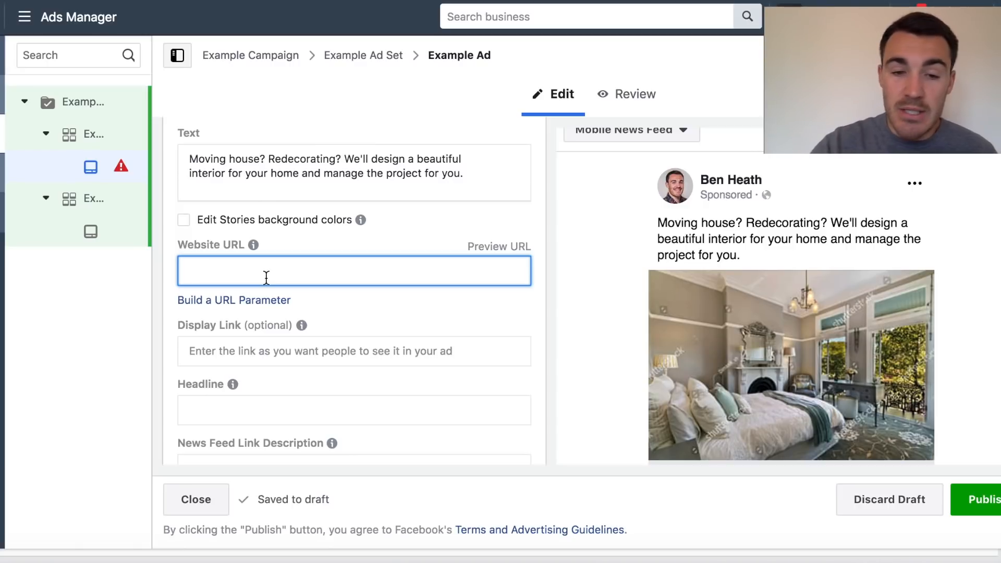
left_click(312, 350)
scroll(421, 339, "down", 1)
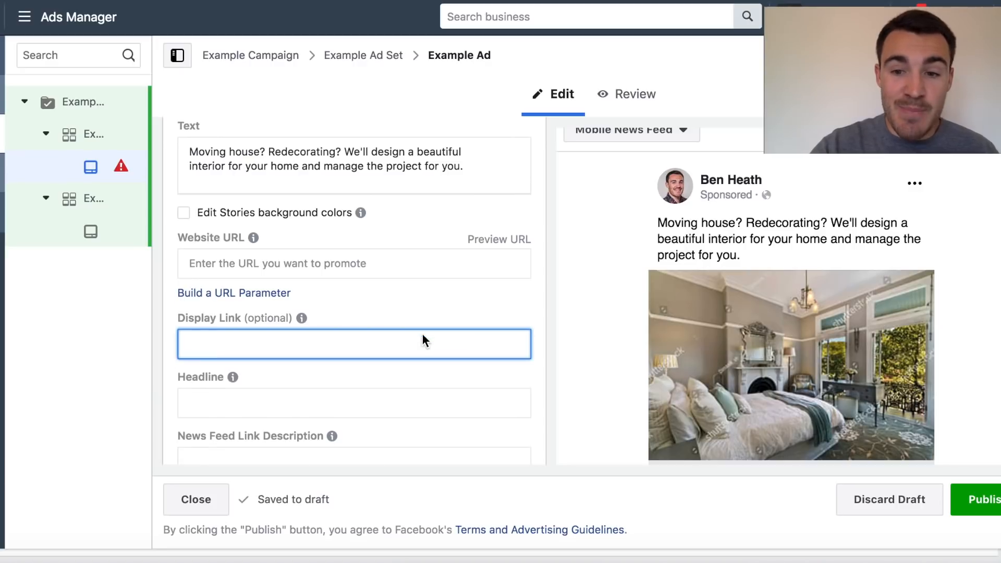
scroll(421, 340, "down", 2)
scroll(692, 339, "down", 3)
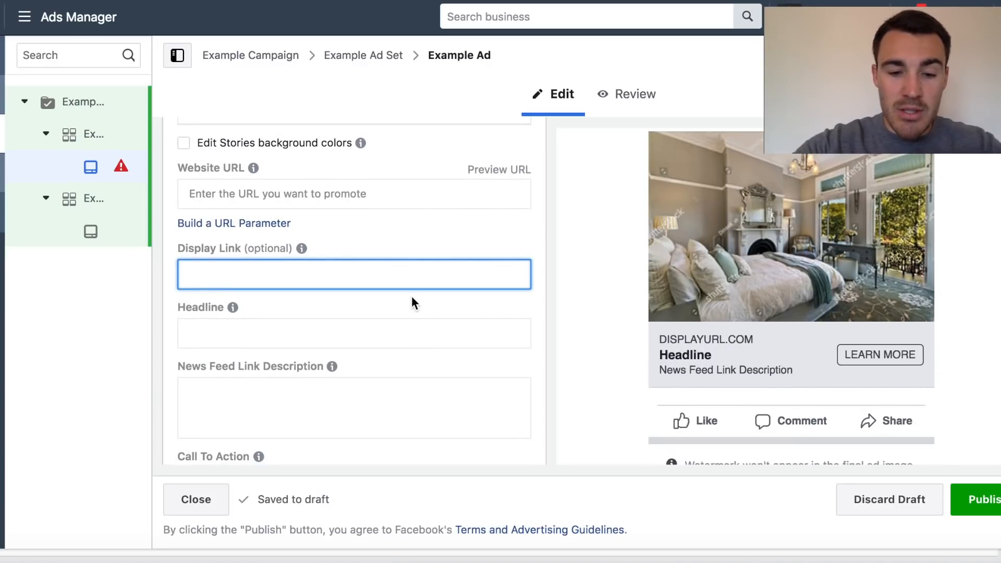
type("L")
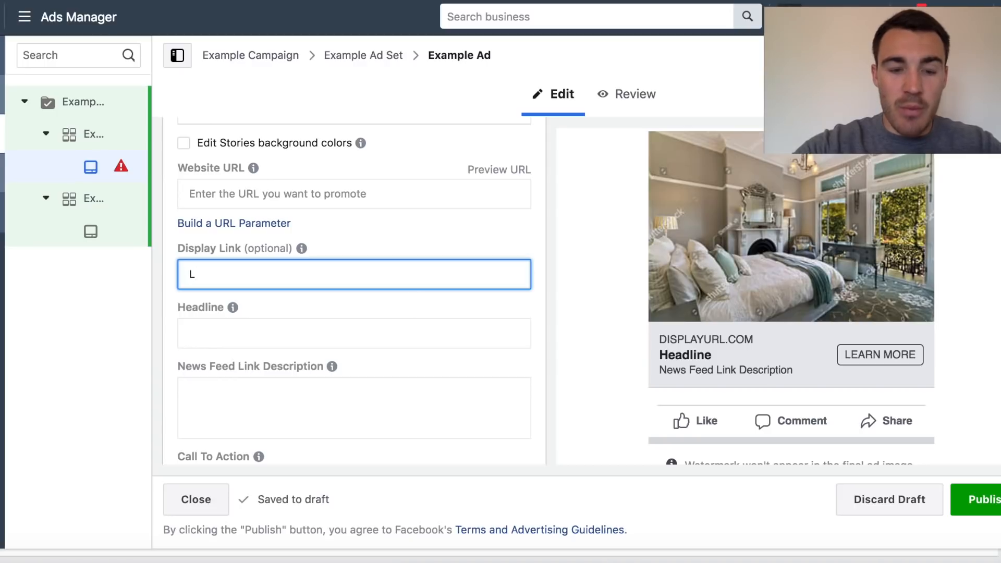
type("EADGURU")
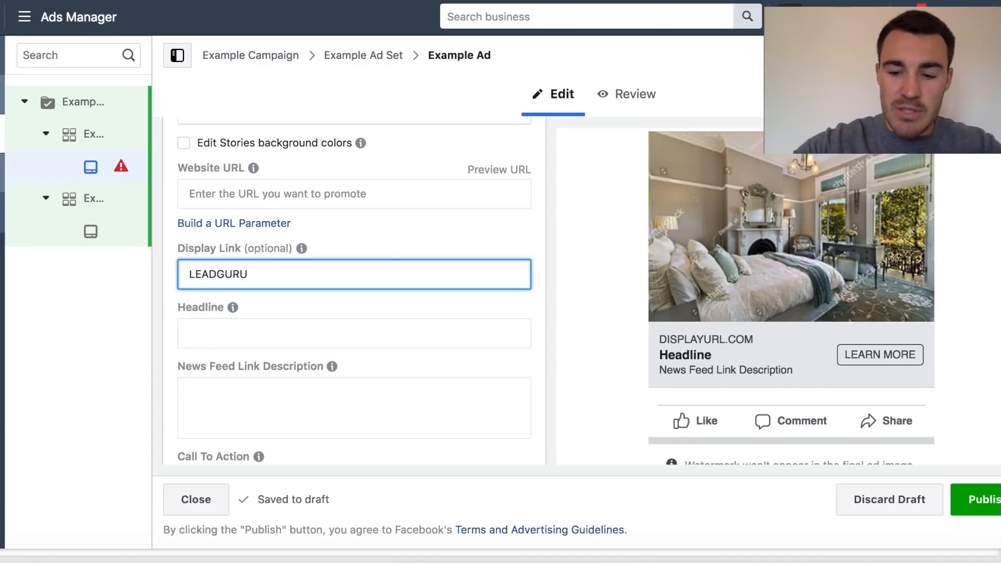
type(".CO.UK")
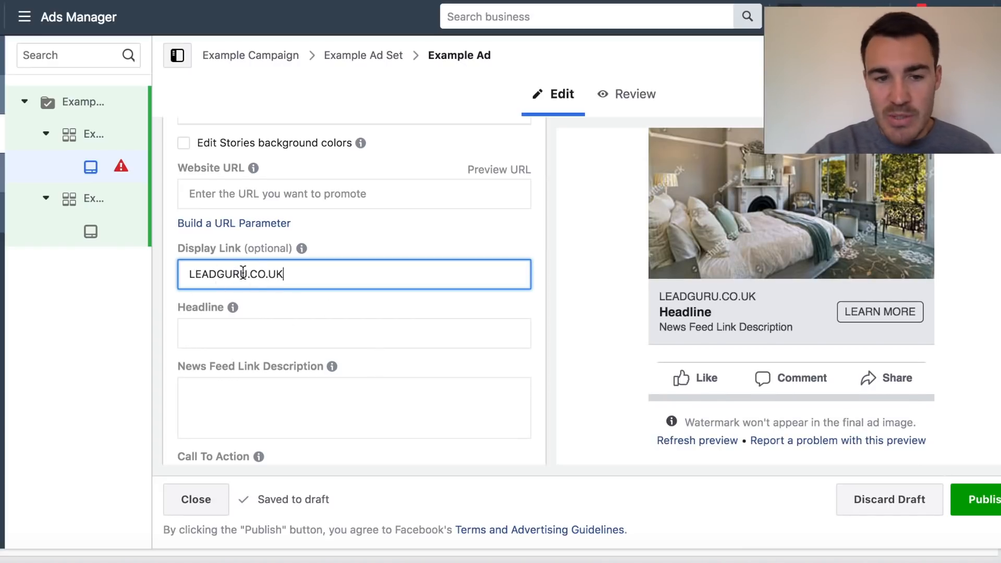
Enter "Free Interior Design Consultations" as the ad's headline.
left_click(259, 339)
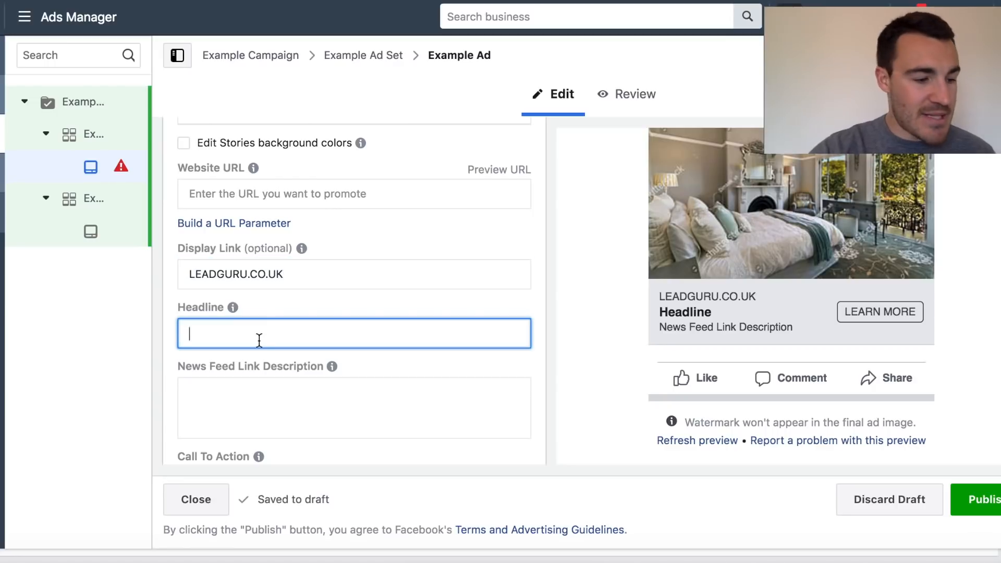
type("Free")
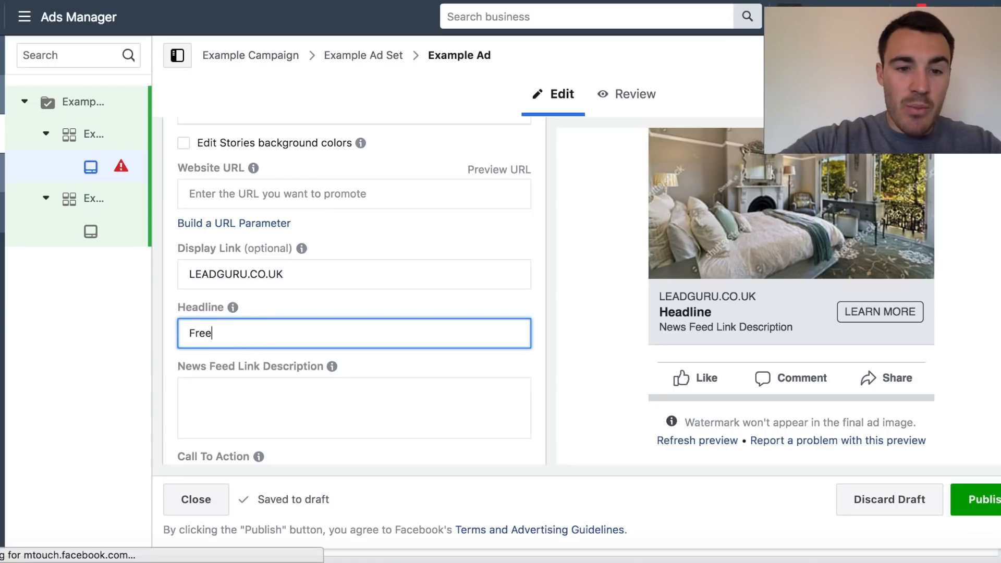
type(" Interior Desi")
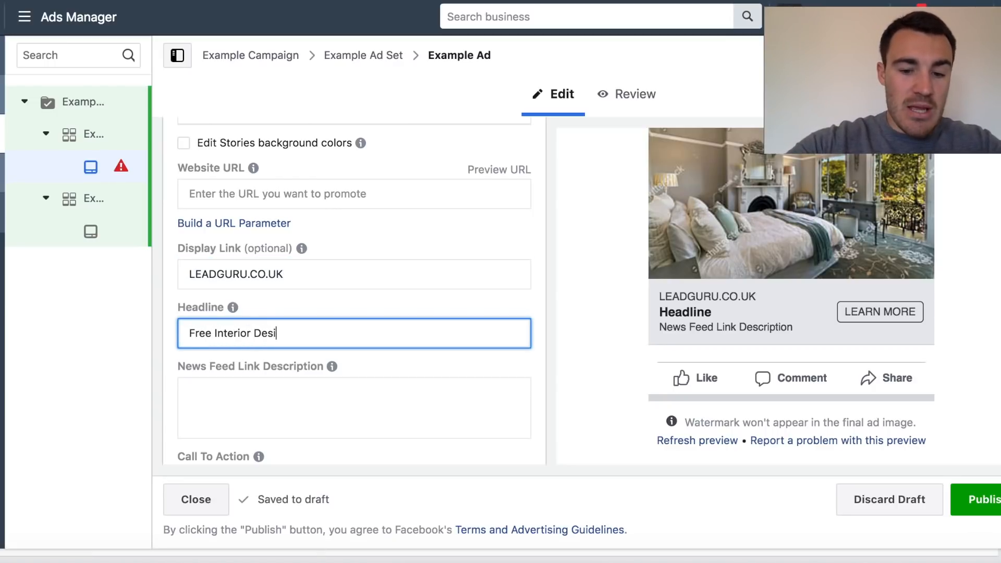
type("gn Consultations")
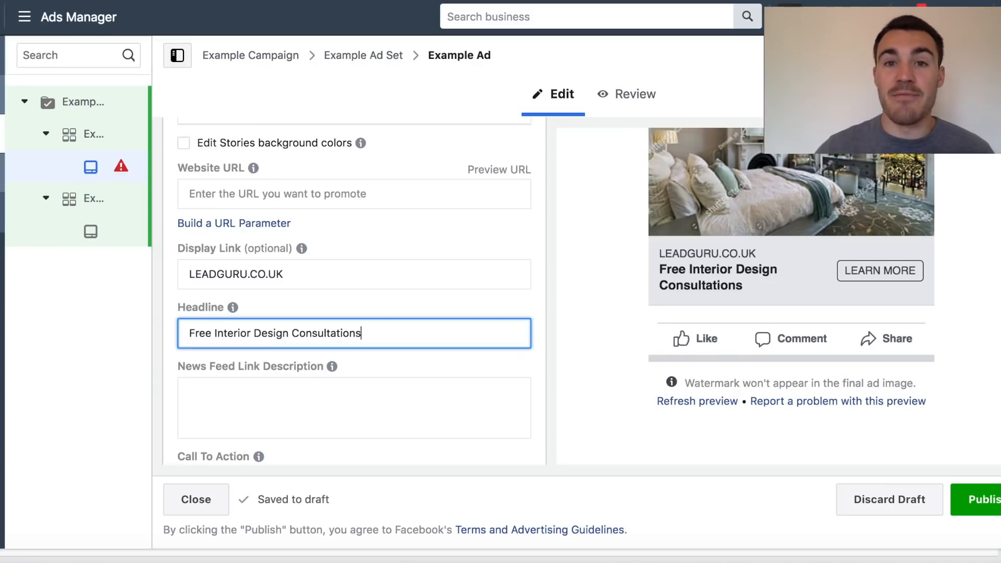
Switch the ad preview to Desktop News Feed and check where the link description appears under the headline.
left_click(253, 389)
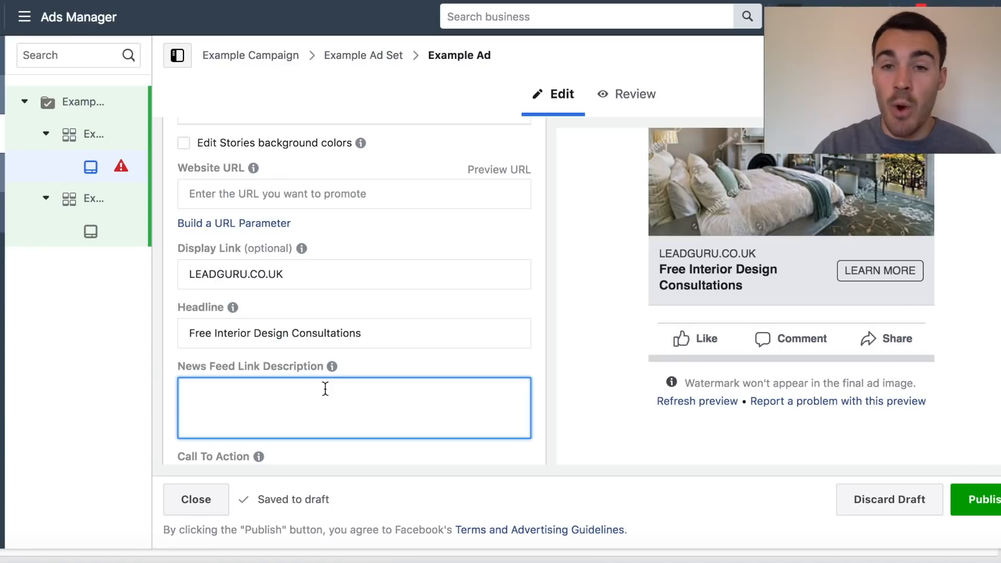
scroll(627, 316, "up", 8)
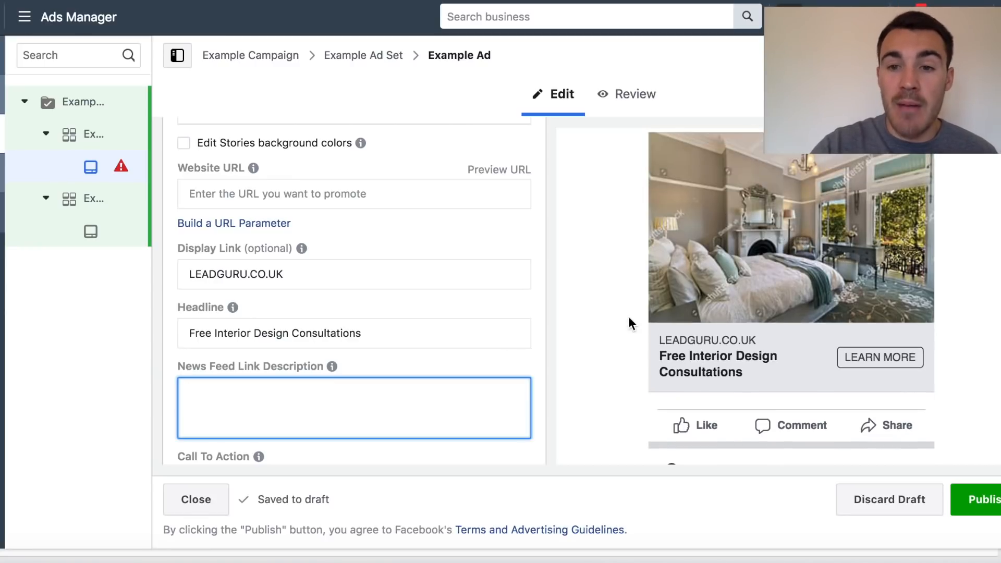
left_click(683, 263)
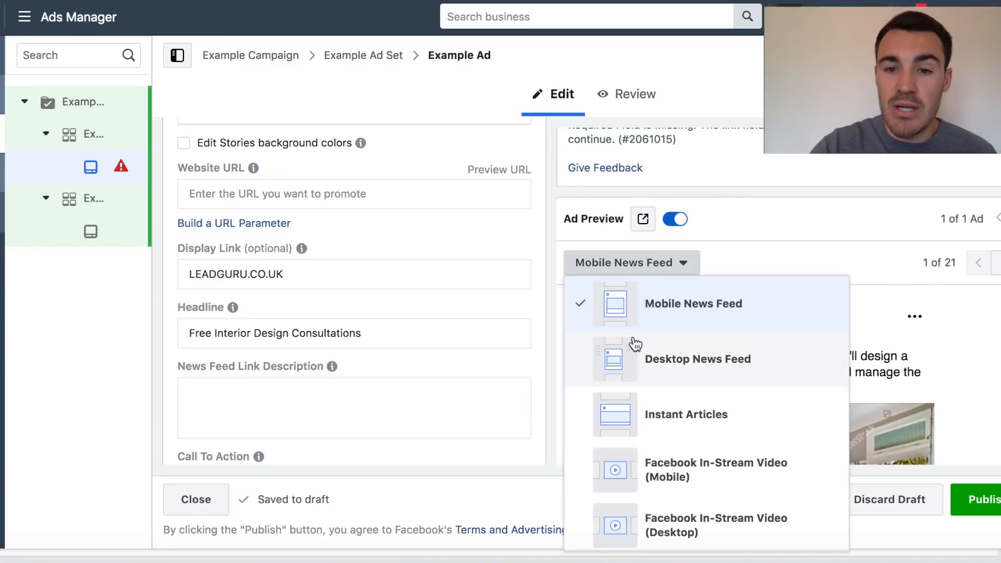
left_click(672, 360)
scroll(671, 355, "down", 5)
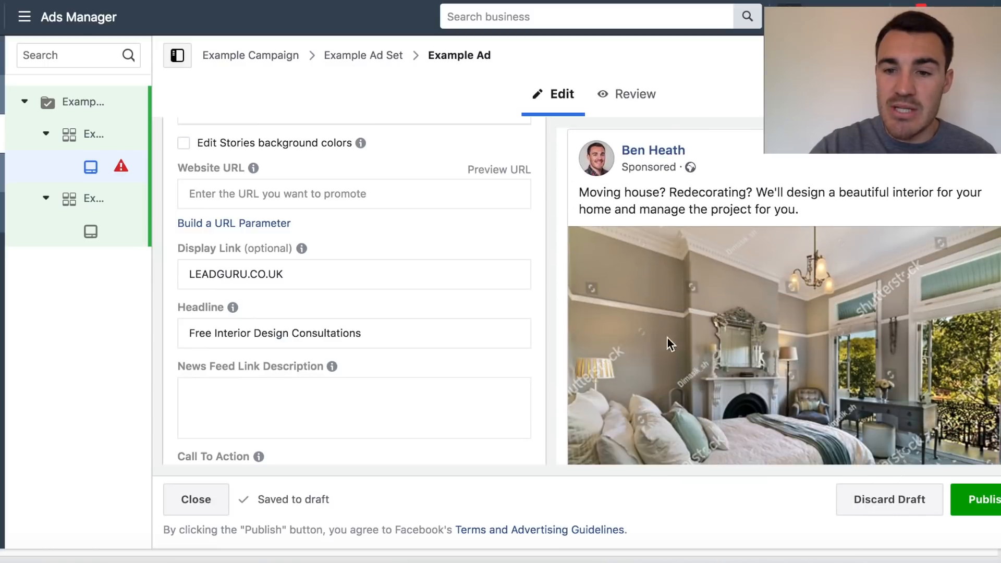
scroll(703, 344, "down", 1)
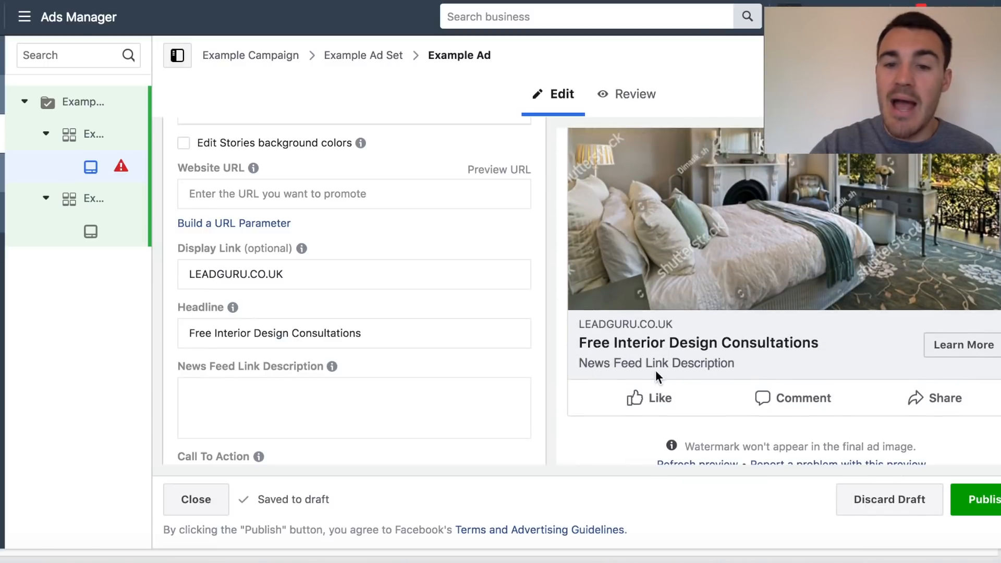
Enter the News Feed link description "Want a free consultation with out award winning designers?".
left_click(331, 386)
type("Want a fr")
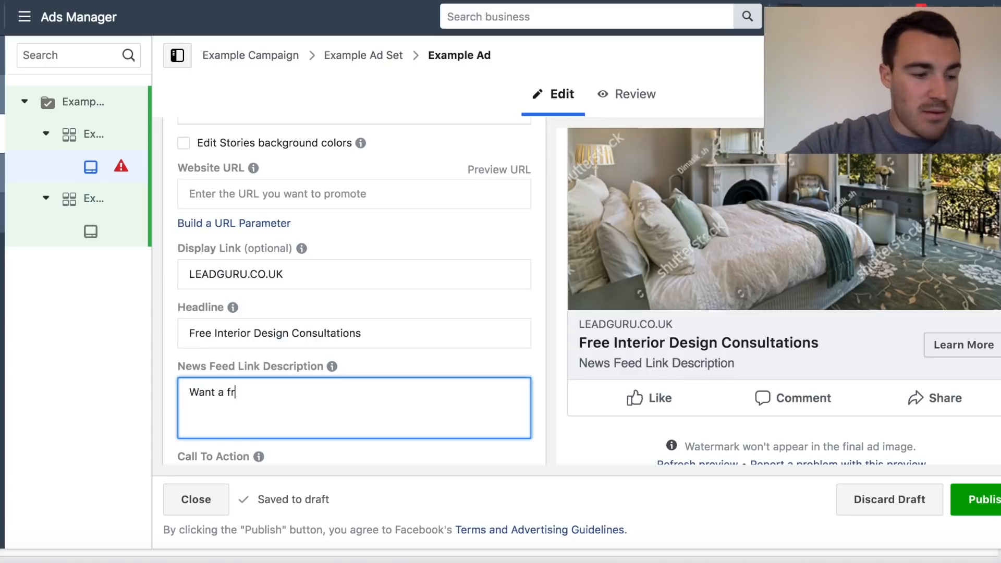
type("ee consultation w")
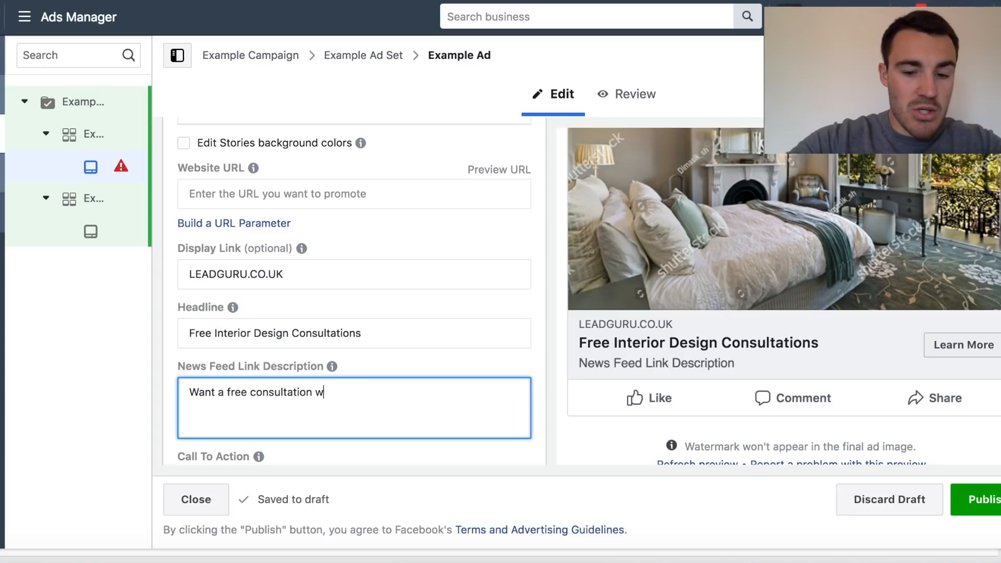
type("ith out award")
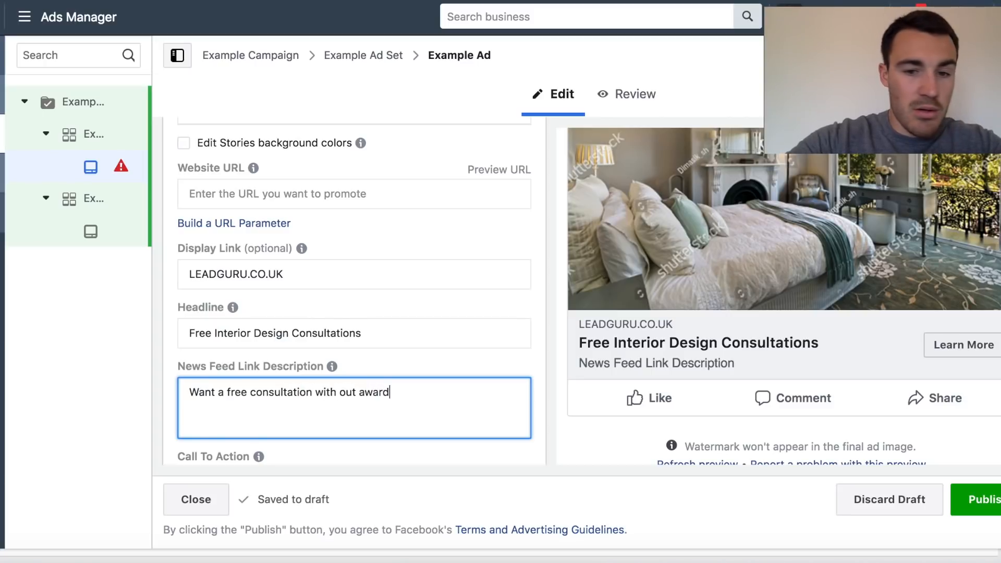
type(" winning designers?")
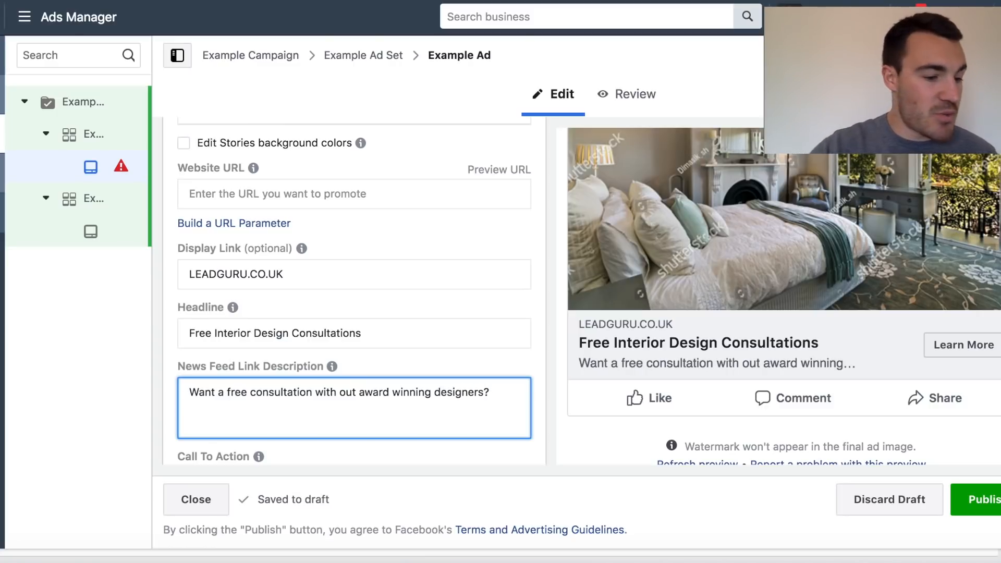
Change the ad's call to action to Sign Up.
scroll(401, 396, "down", 3)
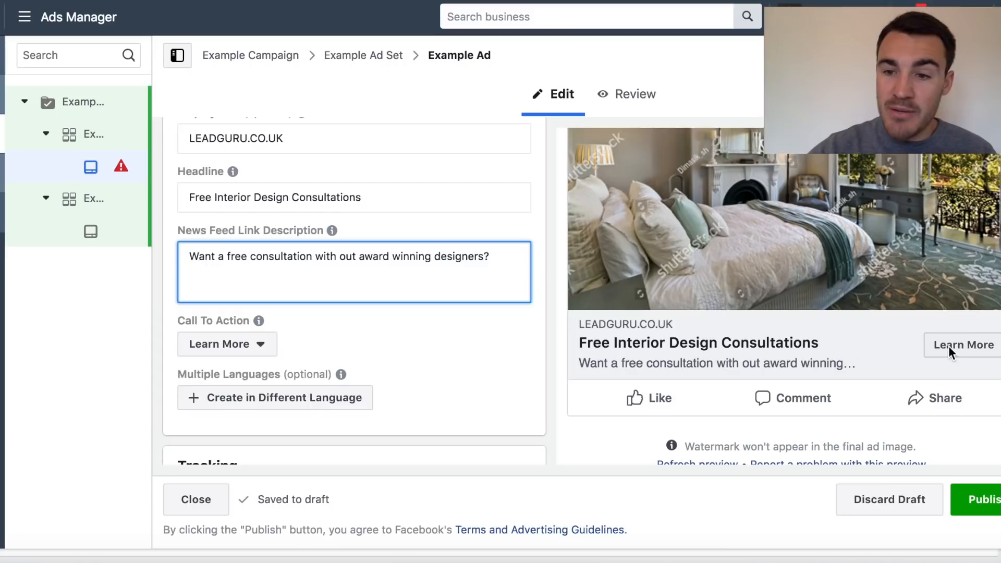
left_click(262, 355)
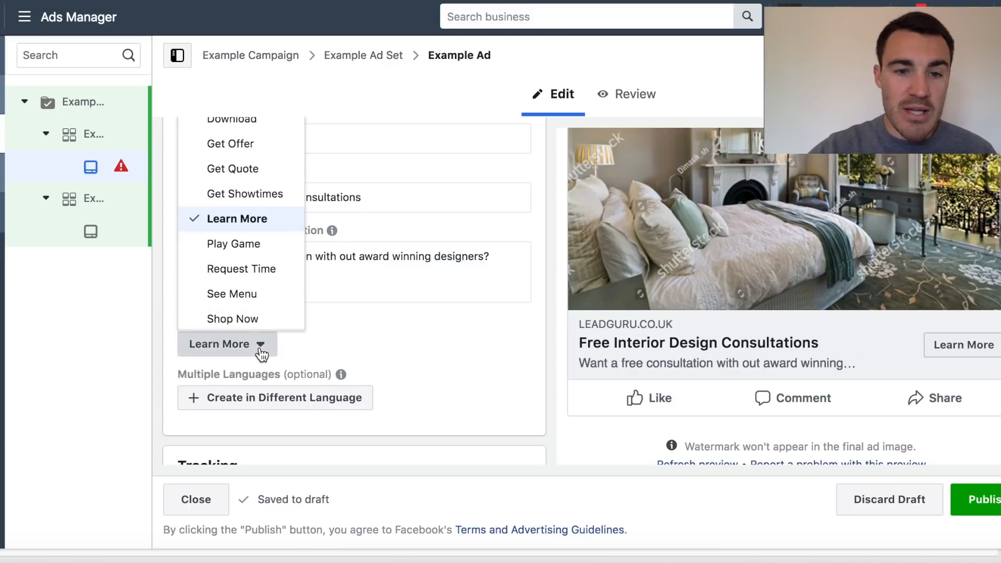
scroll(260, 261, "down", 1)
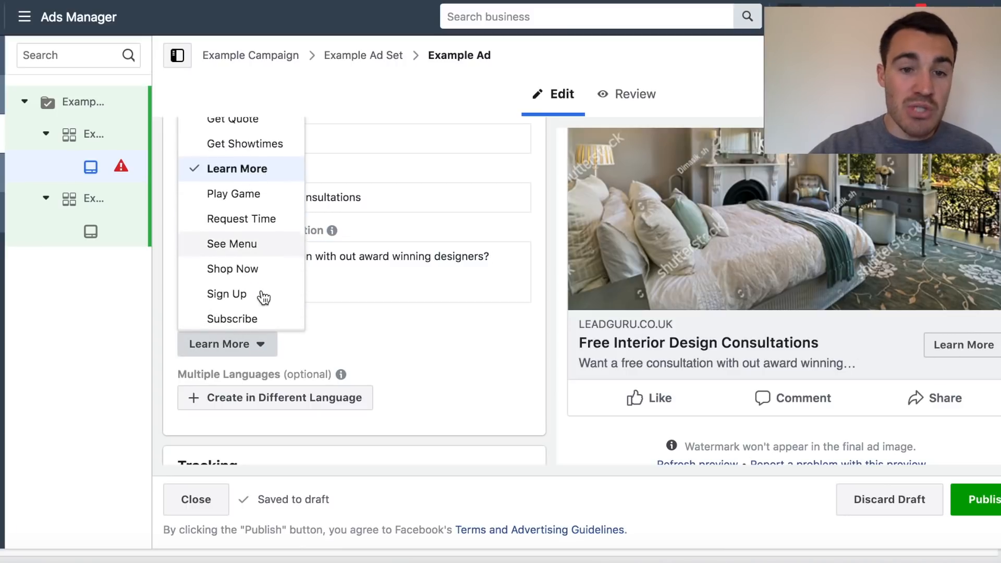
key("Return")
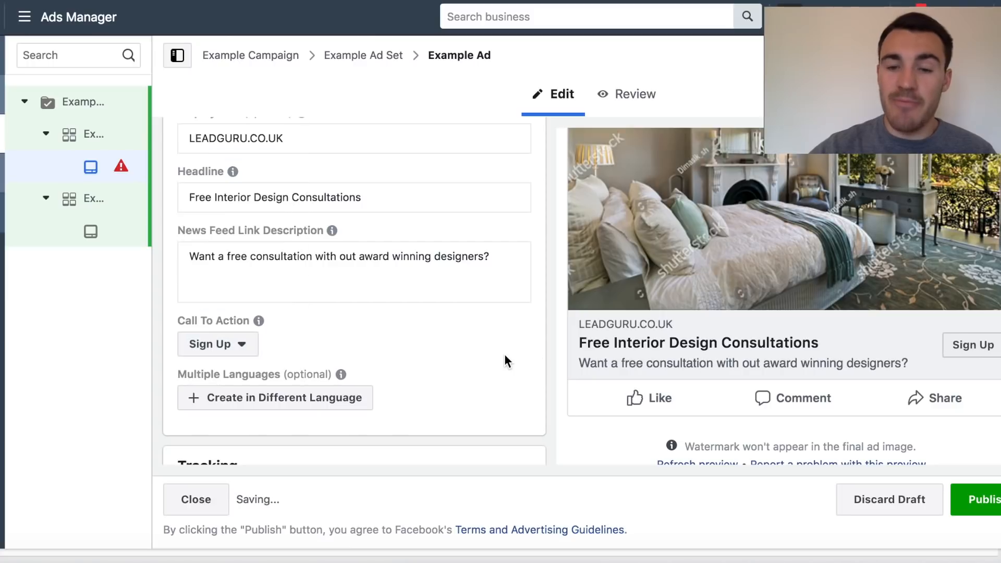
Switch the ad preview to Mobile News Feed and review the ad's text, image, headline and call to action.
scroll(461, 359, "down", 2)
scroll(461, 357, "up", 4)
scroll(634, 346, "up", 5)
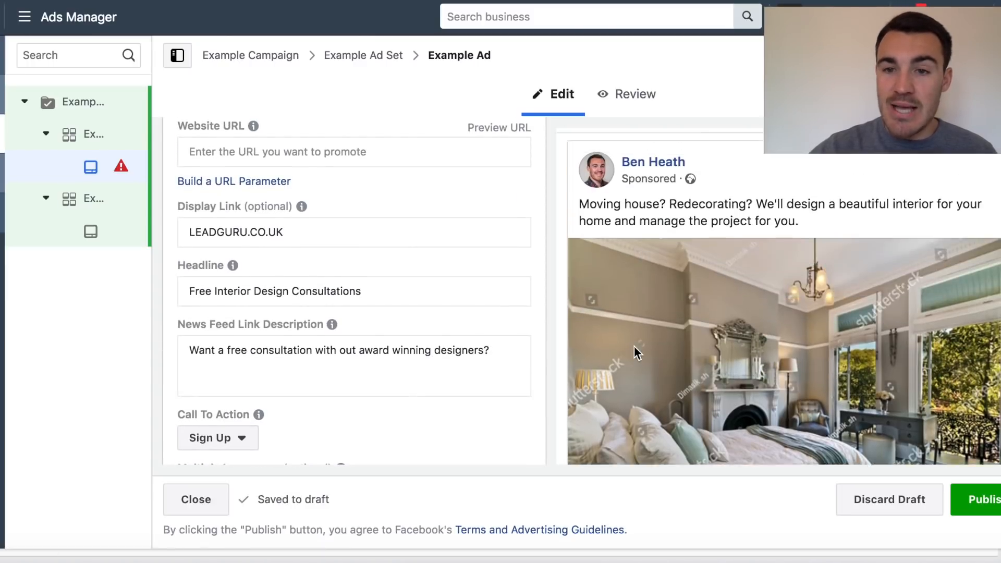
left_click(667, 324)
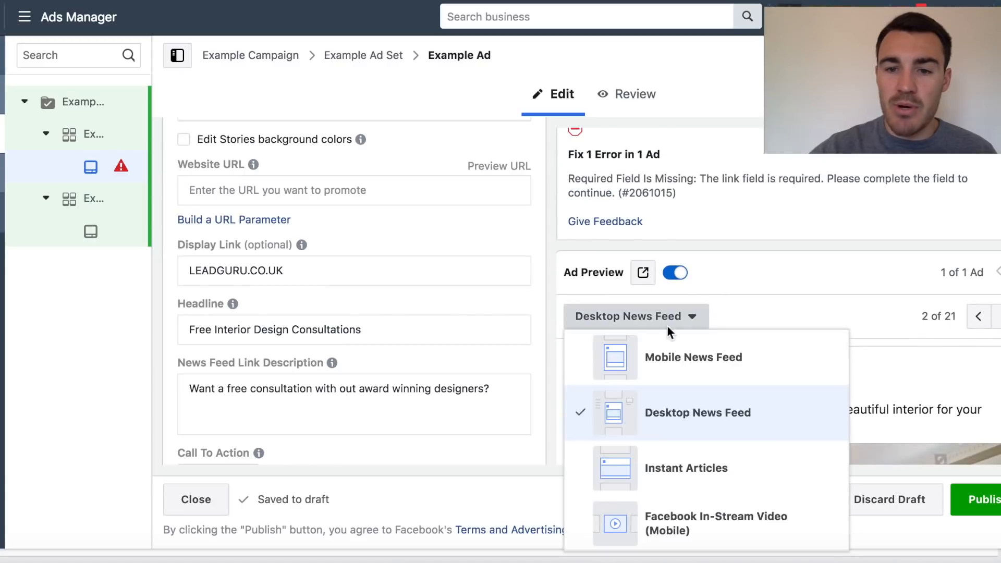
left_click(726, 356)
scroll(791, 267, "down", 5)
scroll(791, 267, "down", 2)
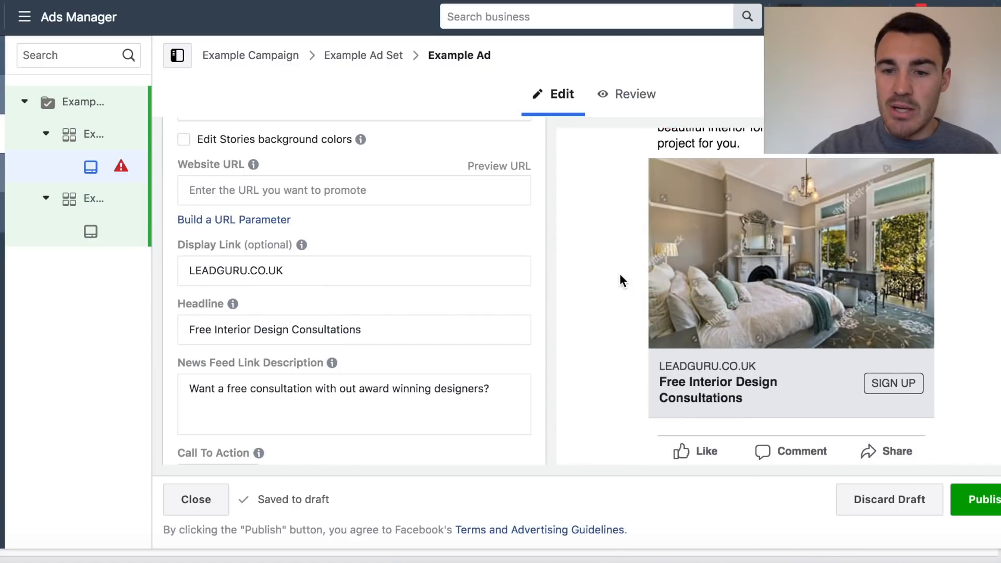
scroll(616, 281, "up", 2)
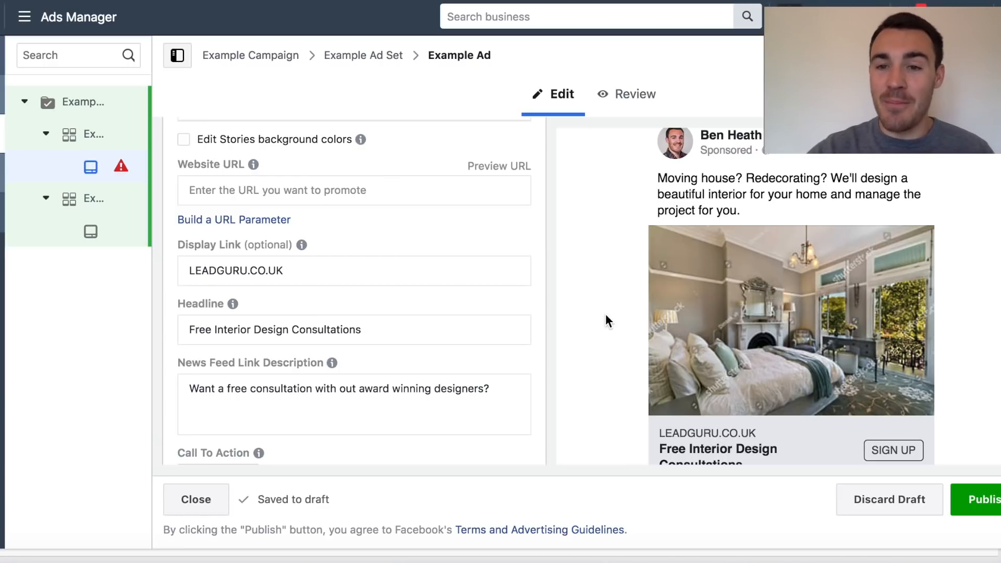
scroll(594, 339, "down", 1)
scroll(594, 338, "up", 1)
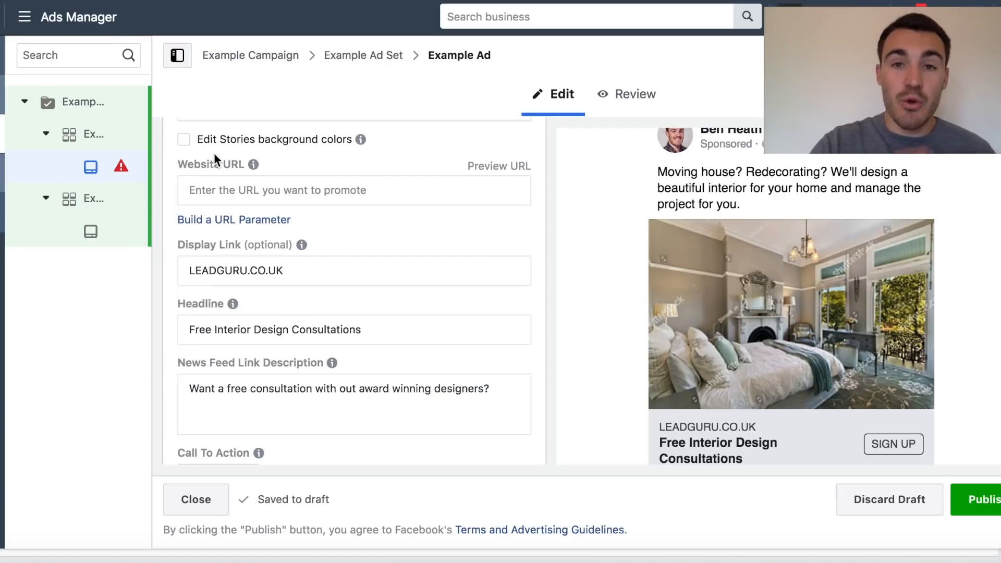
Close the ad editor and show the list of ad sets in the selected campaign.
mouse_move(254, 164)
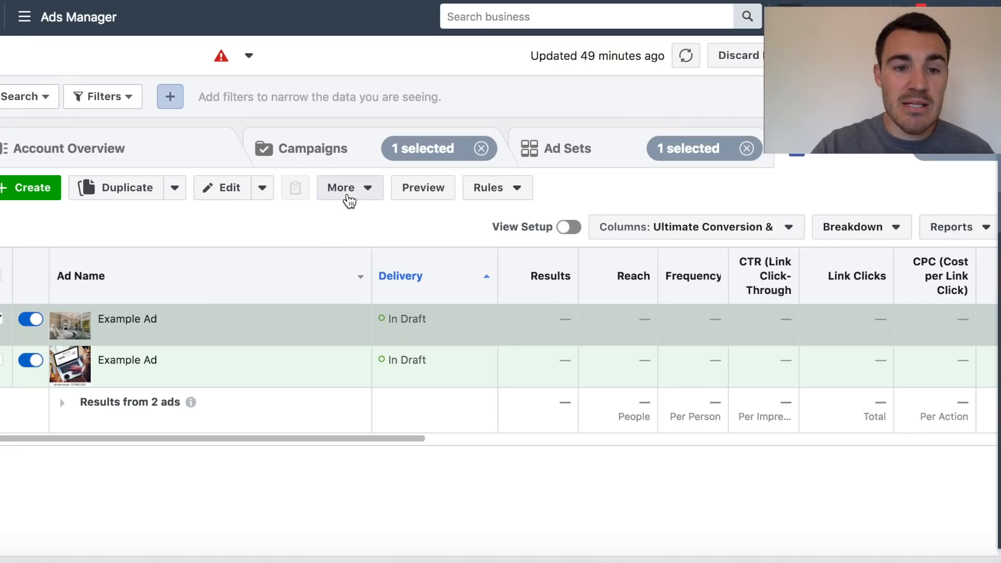
left_click(578, 157)
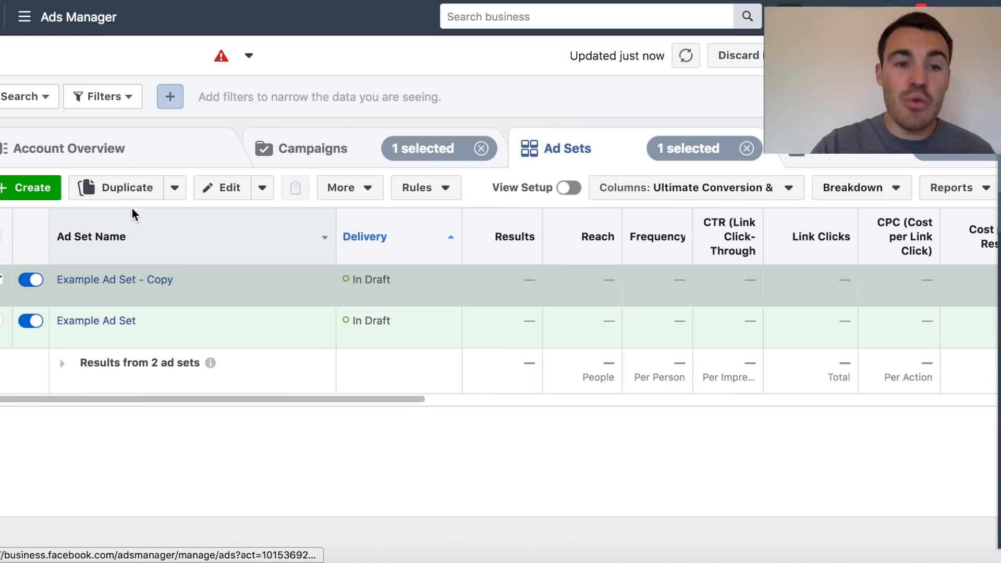